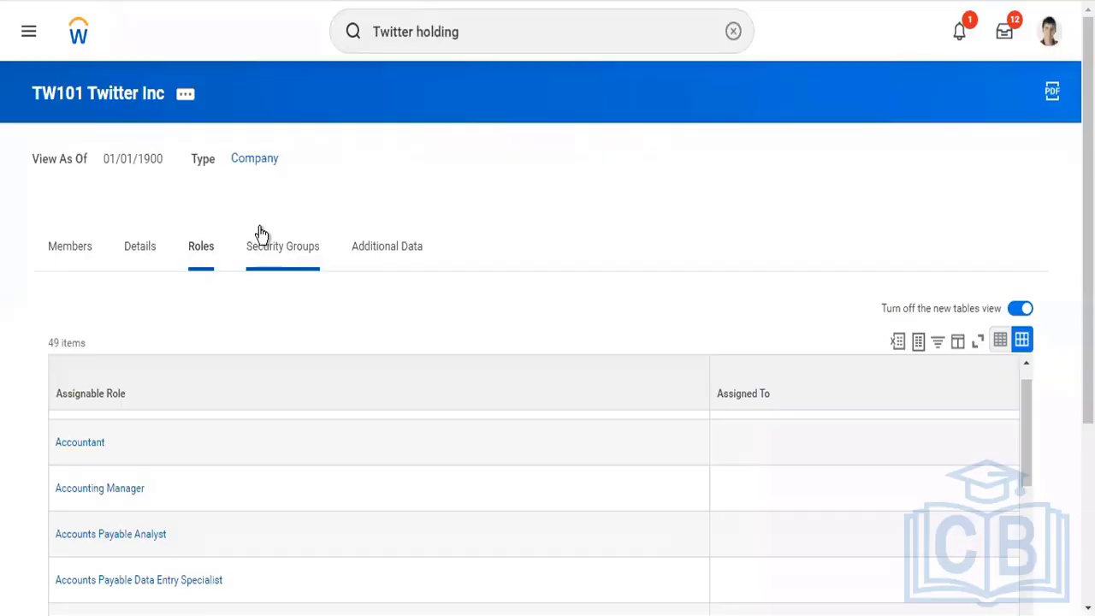
# Open the accounting details of company TW101 Twitter Inc for editing and look over the available fields.
pyautogui.click(185, 96)
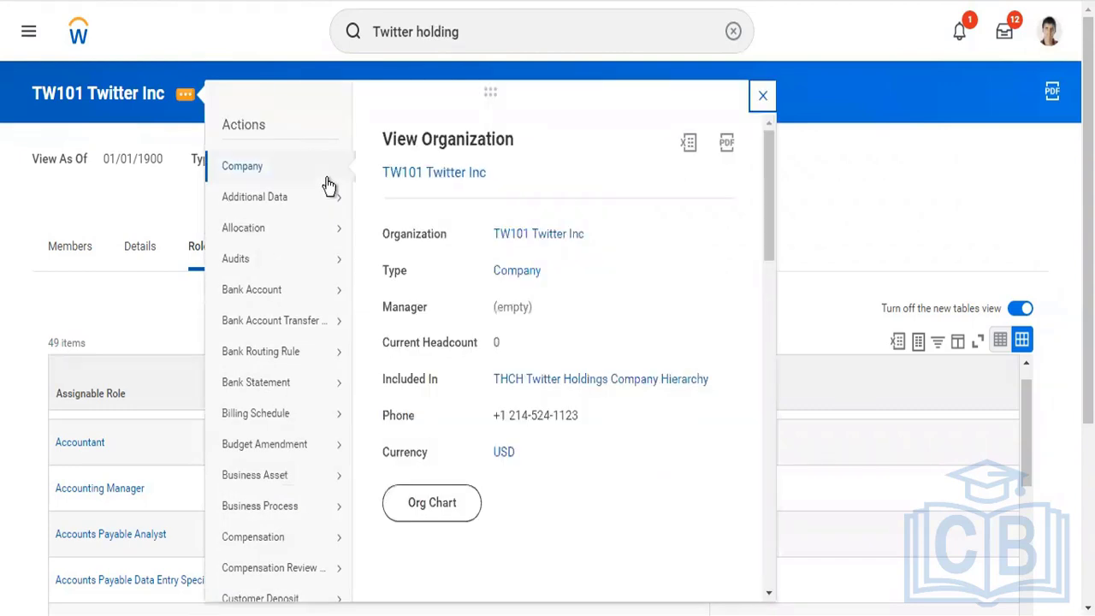
pyautogui.moveTo(327, 172)
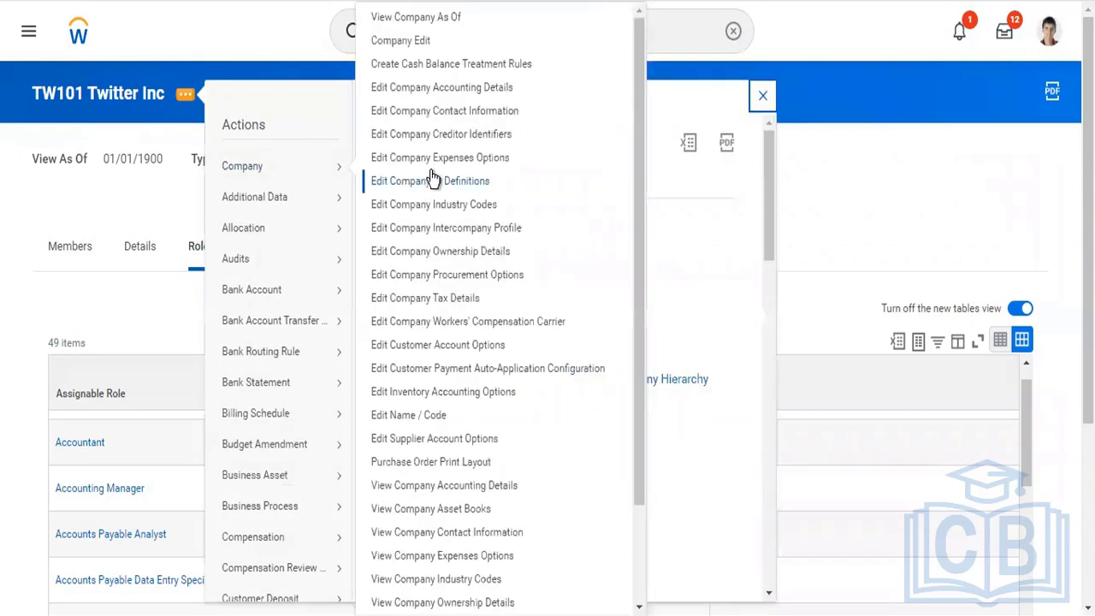
pyautogui.click(455, 93)
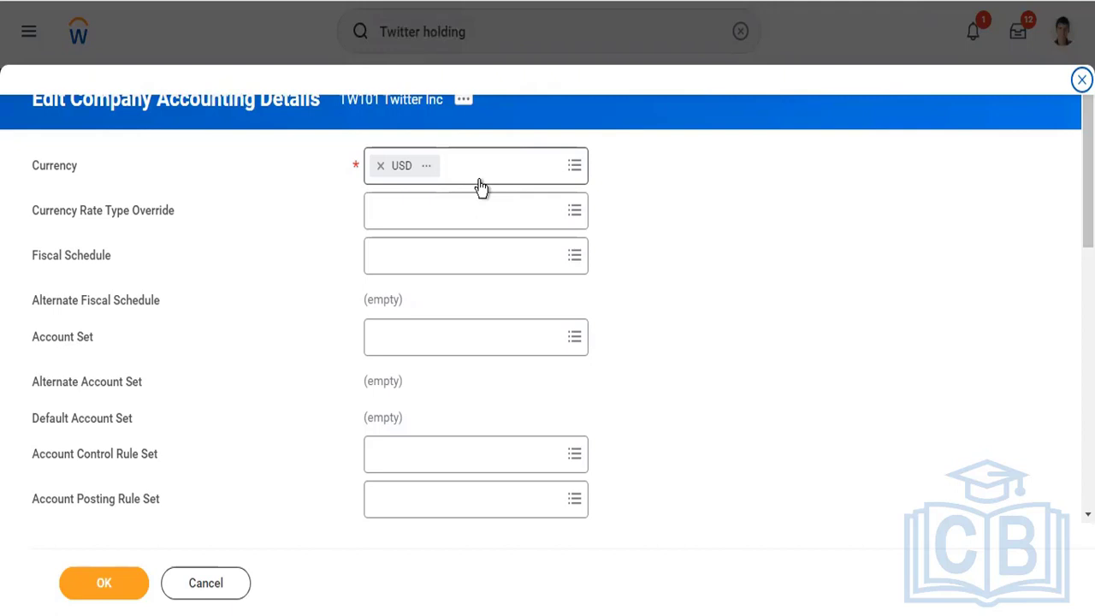
pyautogui.scroll(-4, 587, 319)
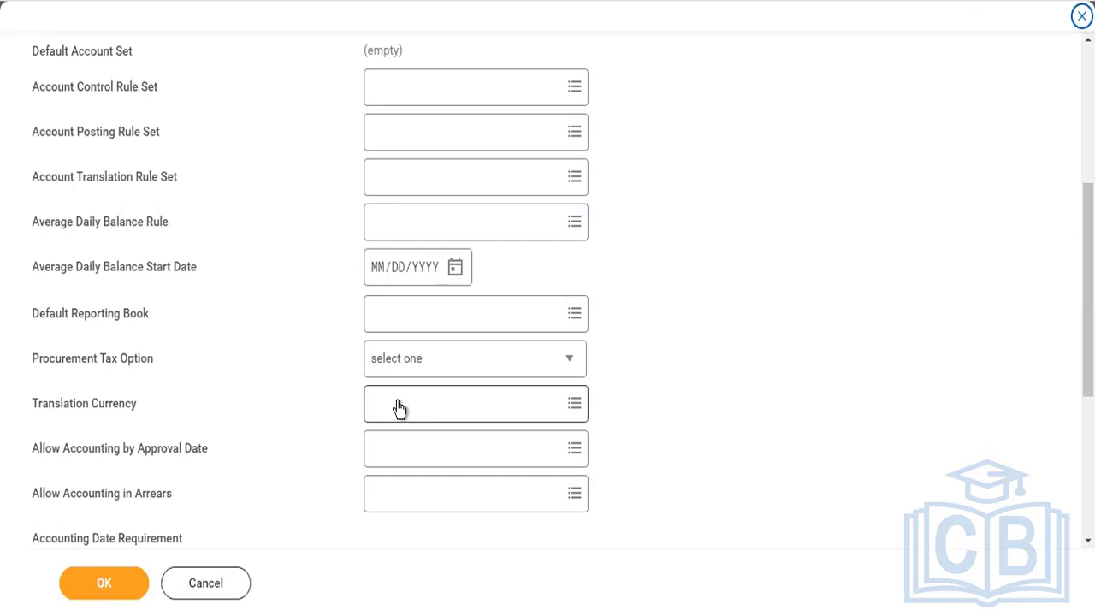
pyautogui.scroll(4, 398, 408)
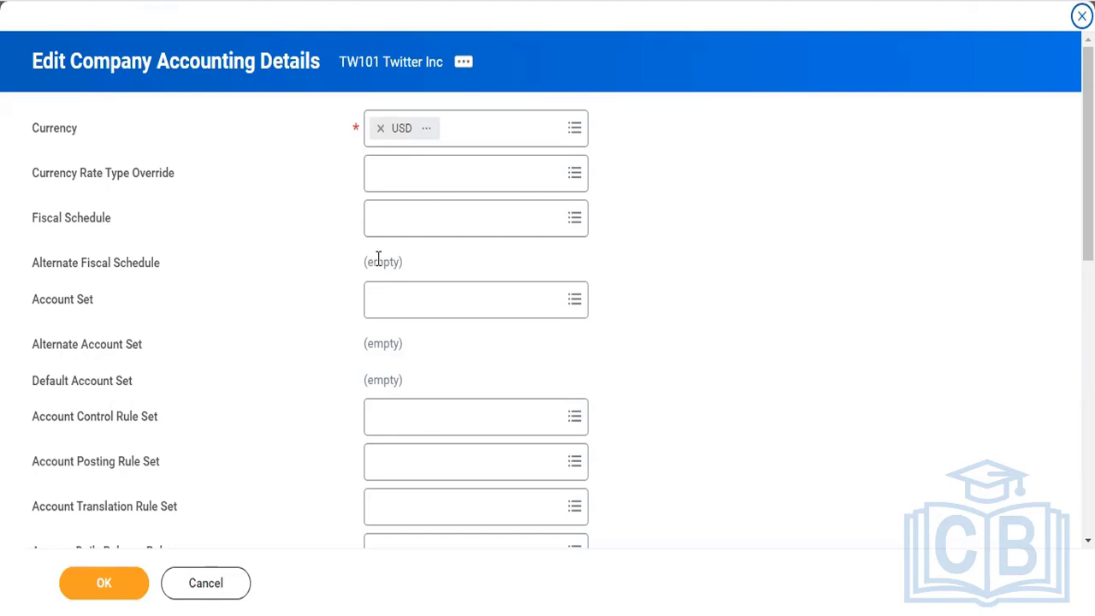
# Add EUR, GBP, INR, JPY and HKD as the company's translation currencies.
pyautogui.scroll(-3, 482, 411)
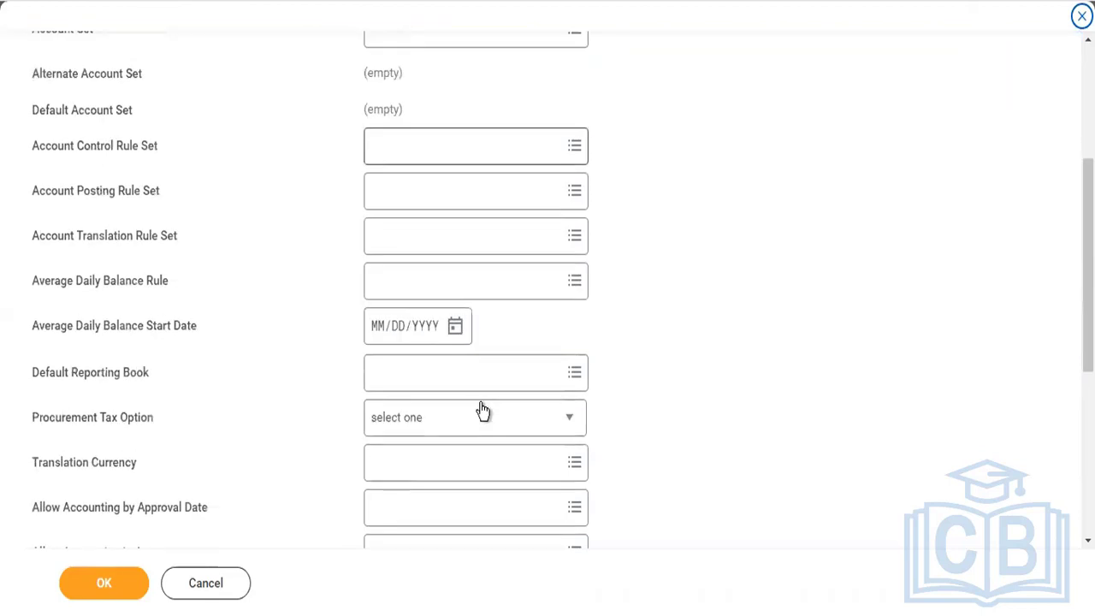
pyautogui.click(435, 454)
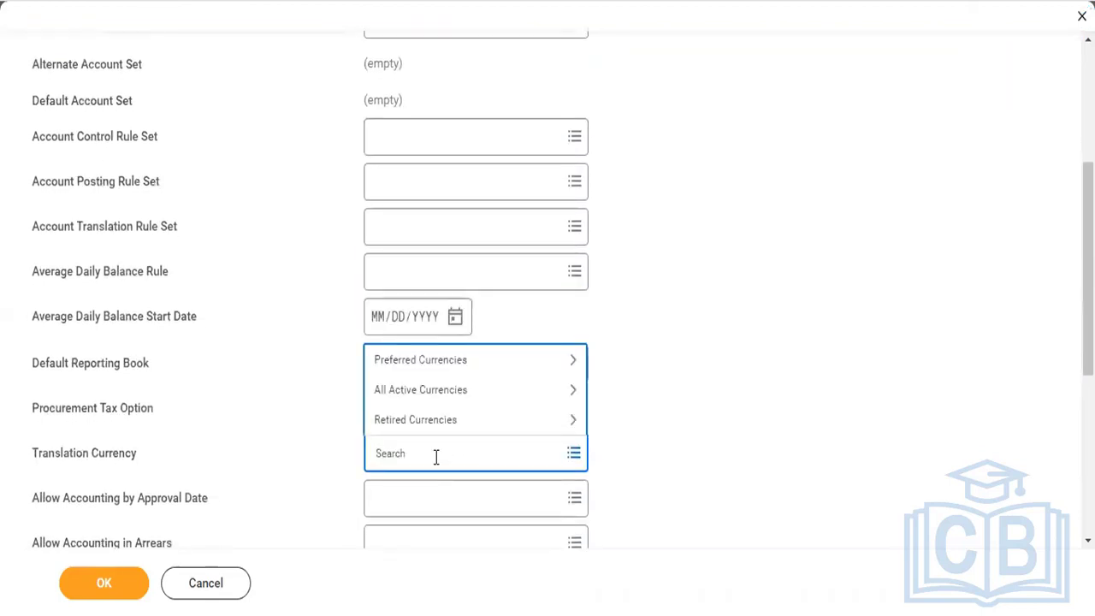
pyautogui.click(412, 357)
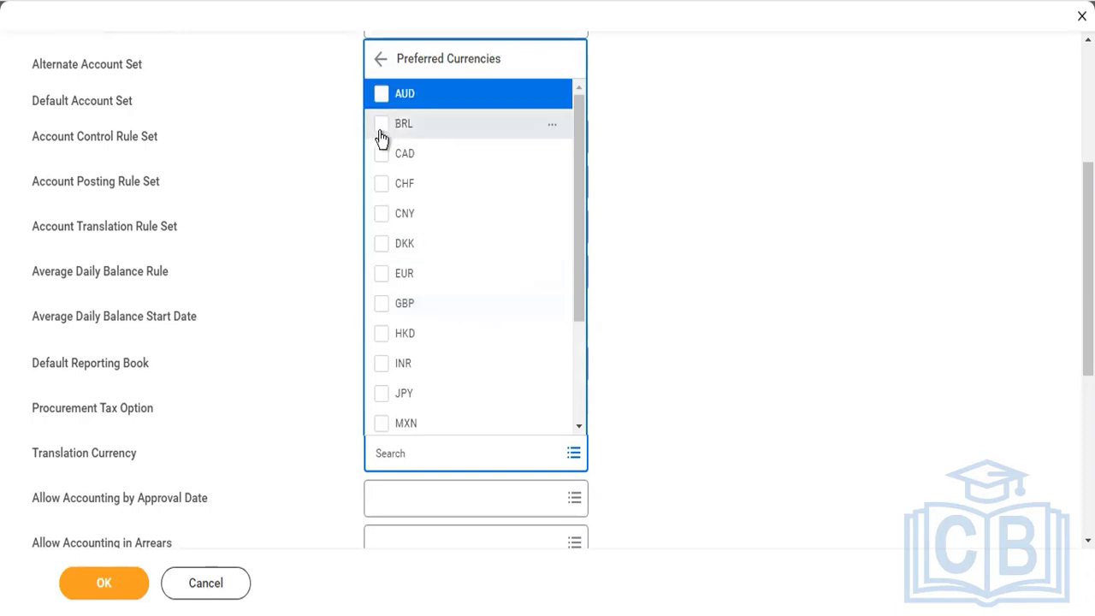
pyautogui.click(381, 289)
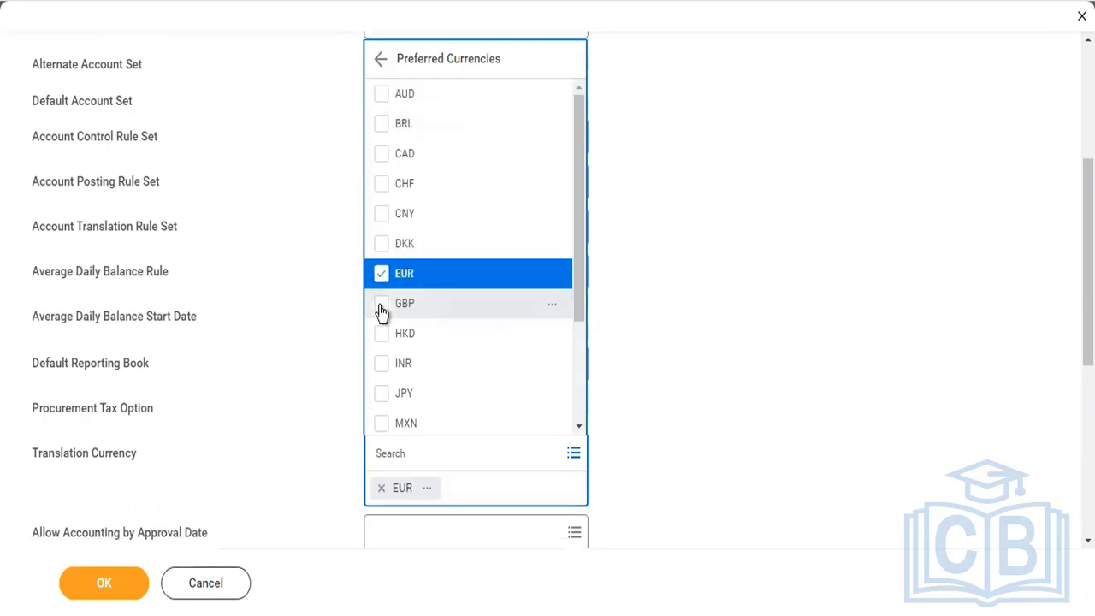
pyautogui.click(380, 308)
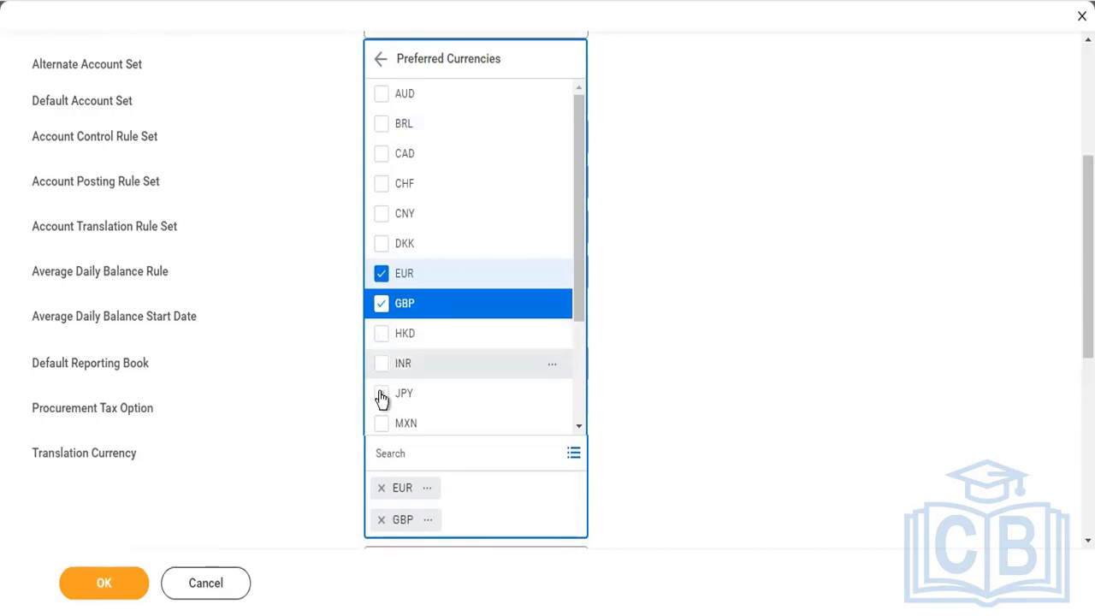
pyautogui.click(381, 363)
pyautogui.click(381, 393)
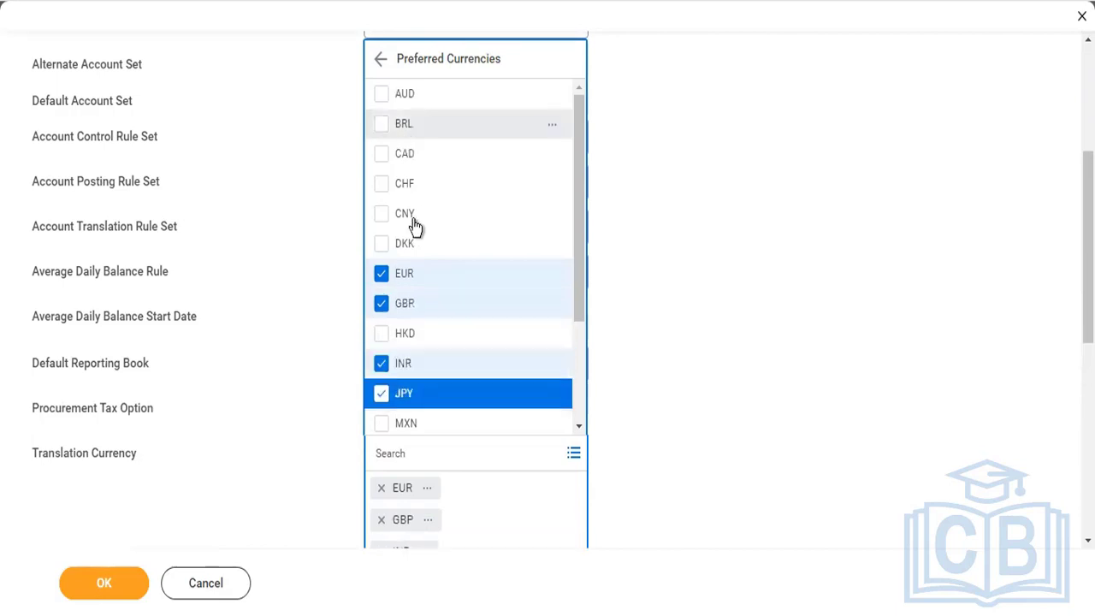
pyautogui.click(382, 341)
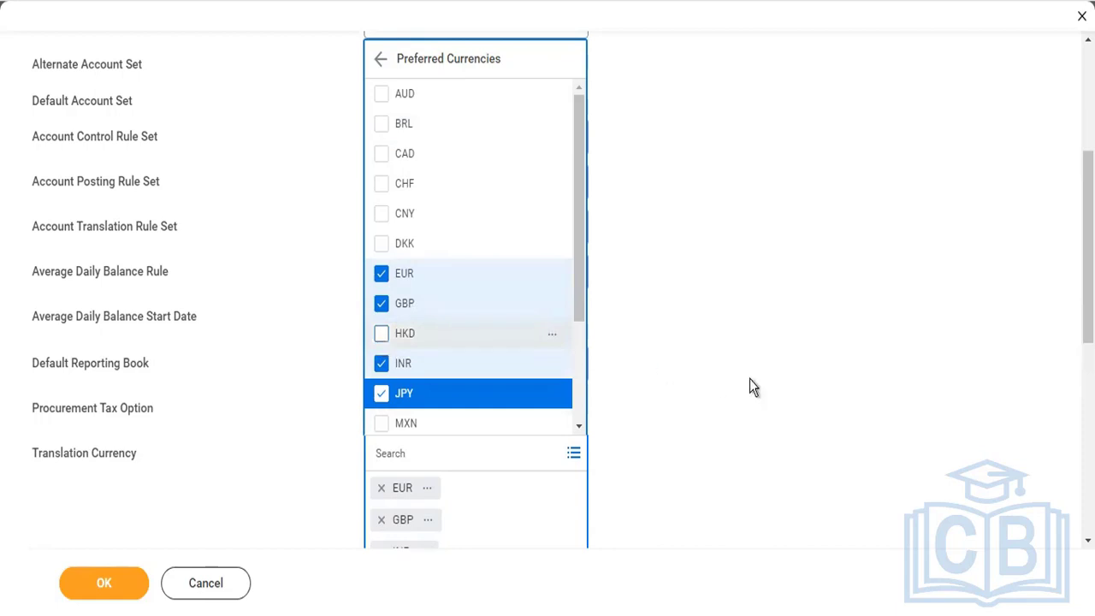
pyautogui.click(749, 381)
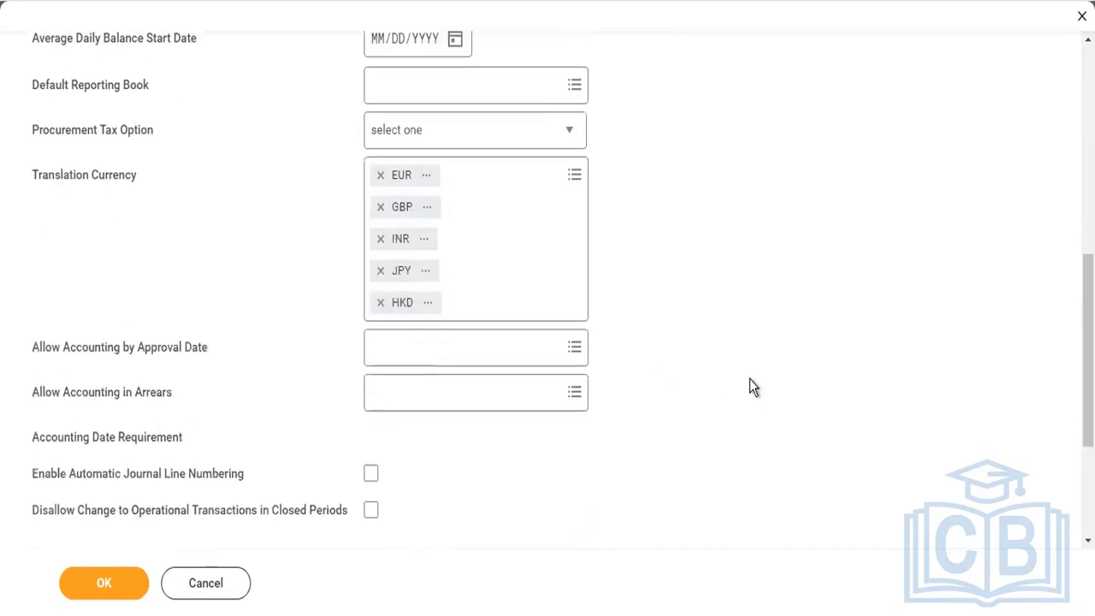
pyautogui.scroll(7, 750, 379)
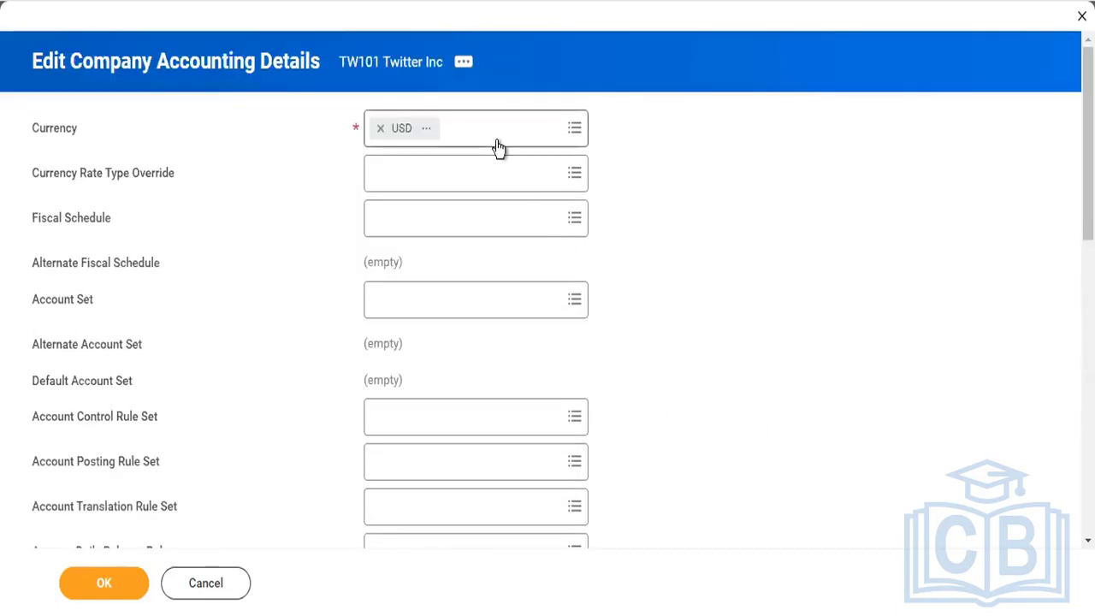
pyautogui.click(498, 147)
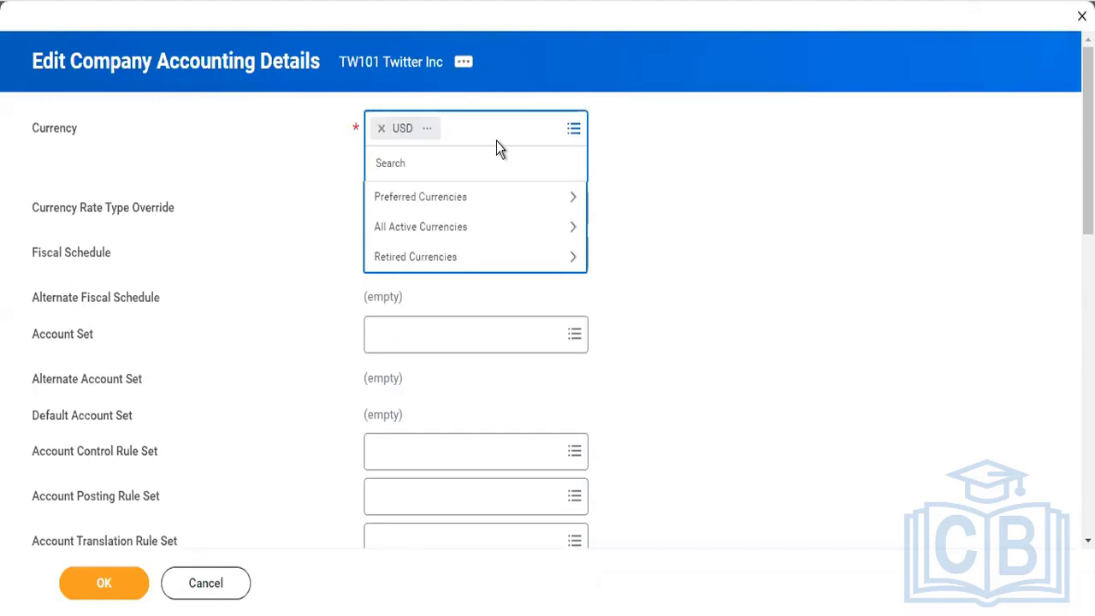
pyautogui.scroll(-4, 873, 428)
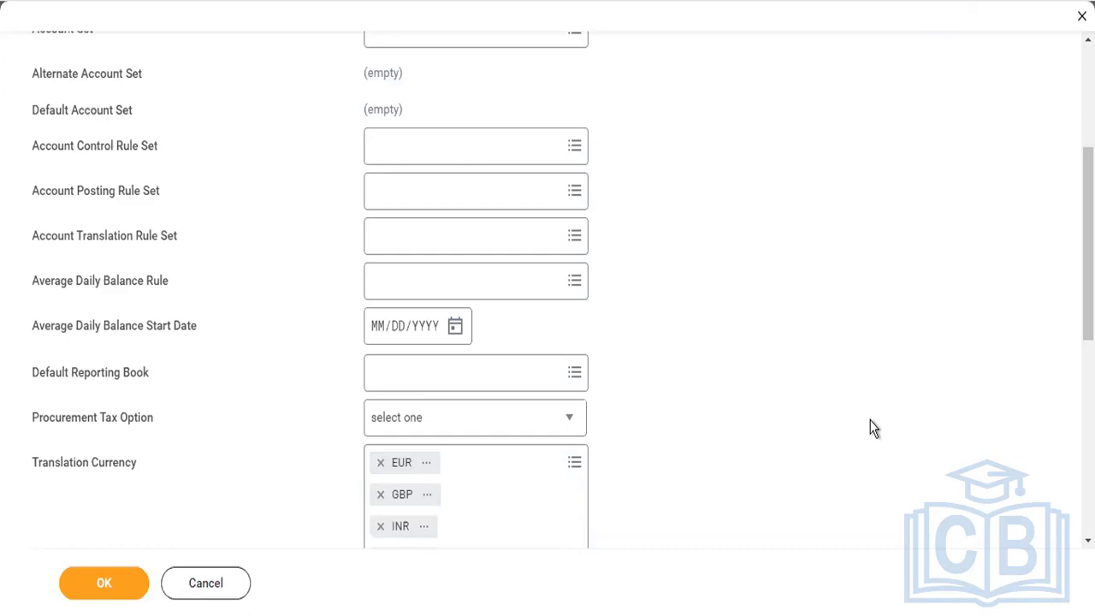
# Set the company's fiscal schedule to Standard Corporate Schedule.
pyautogui.scroll(4, 872, 427)
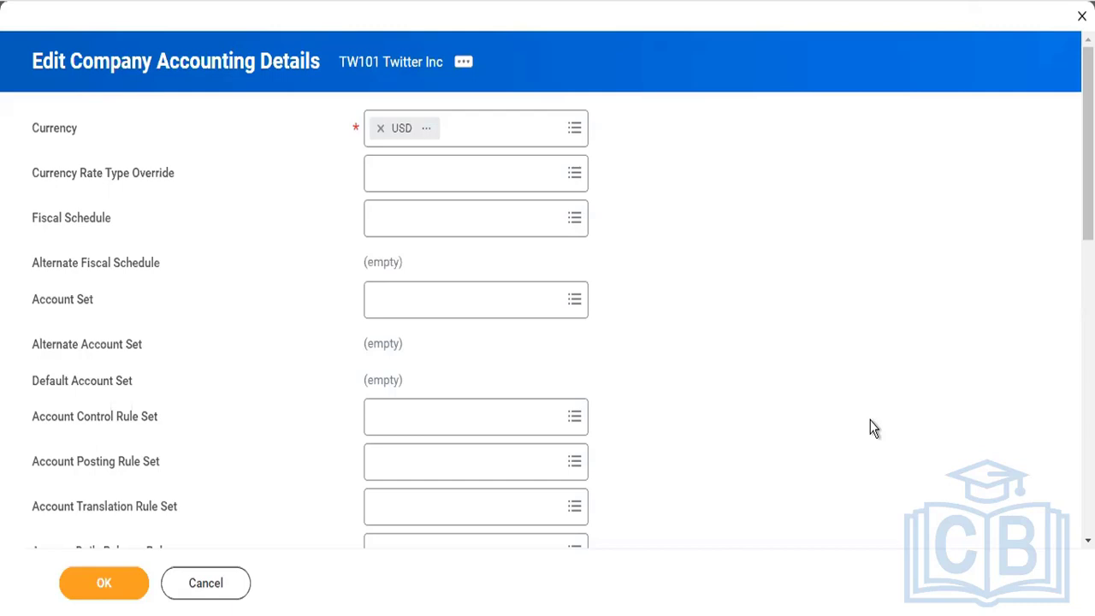
pyautogui.click(485, 235)
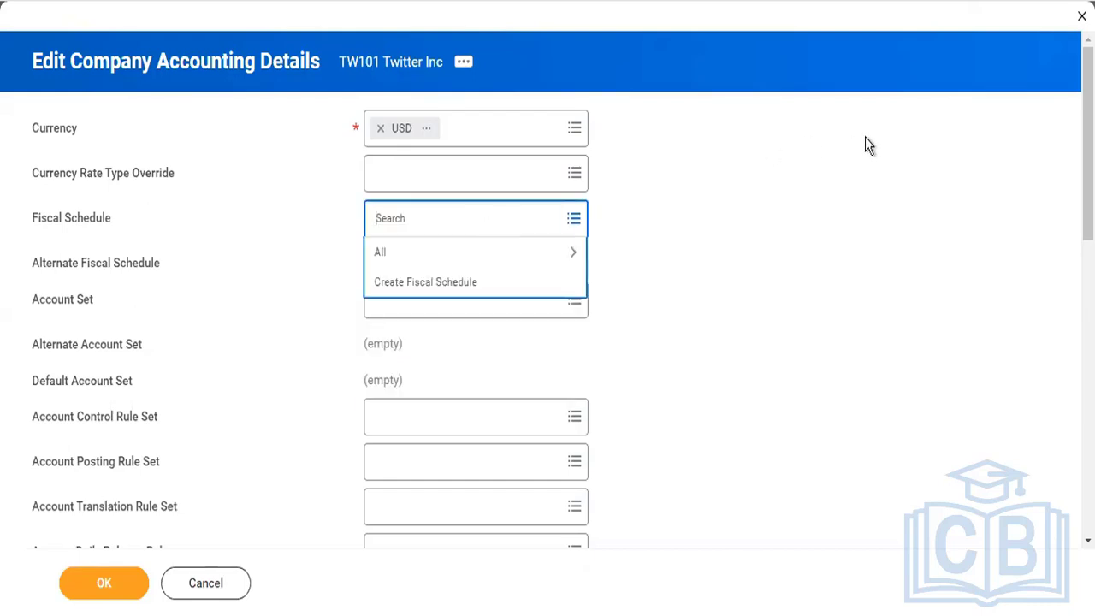
pyautogui.click(470, 252)
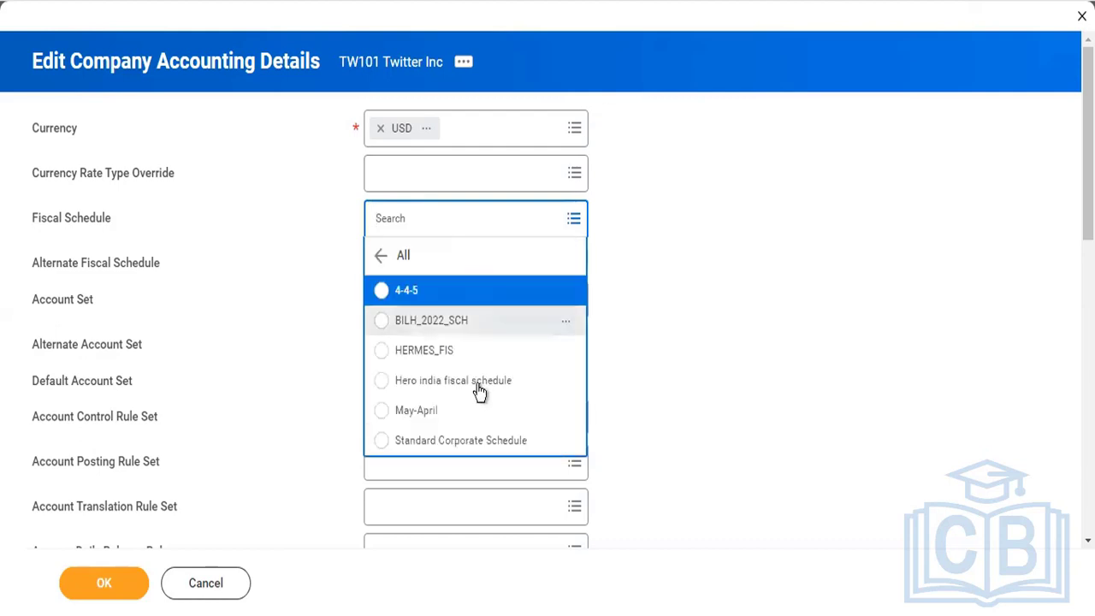
pyautogui.click(483, 442)
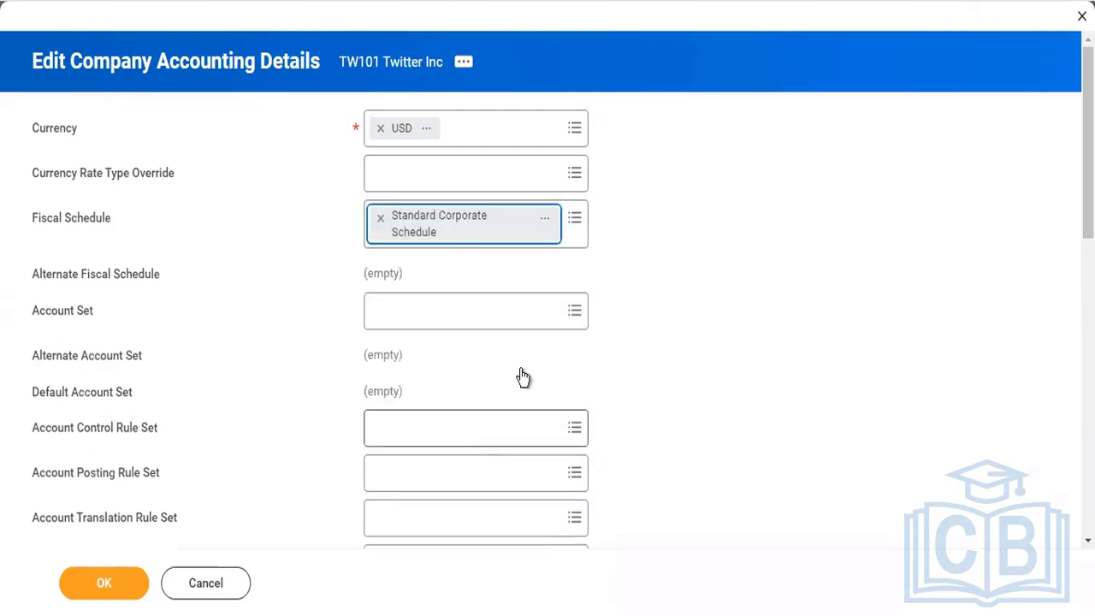
# Open the Standard Corporate Schedule on its own page, decline restoring the last session, and examine which fiscal years it defines.
pyautogui.click(552, 220)
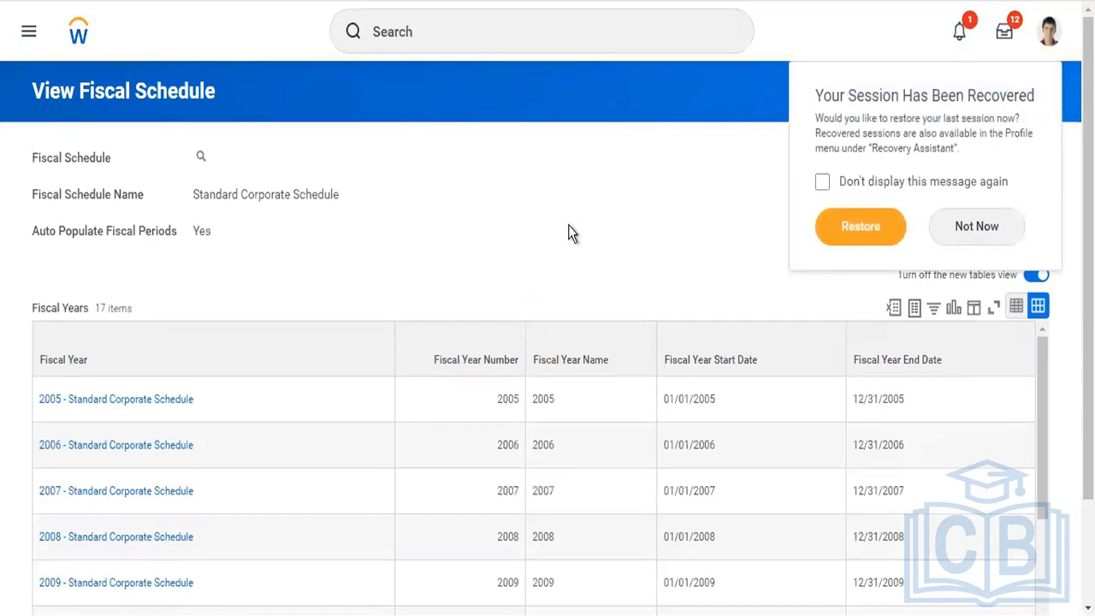
pyautogui.click(990, 226)
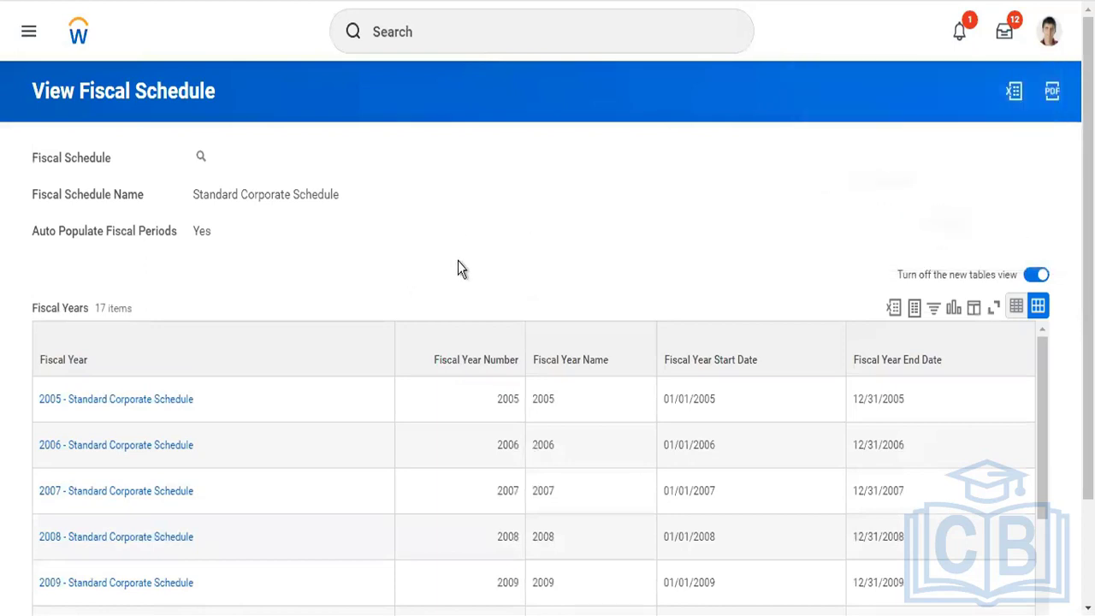
pyautogui.scroll(-3, 456, 267)
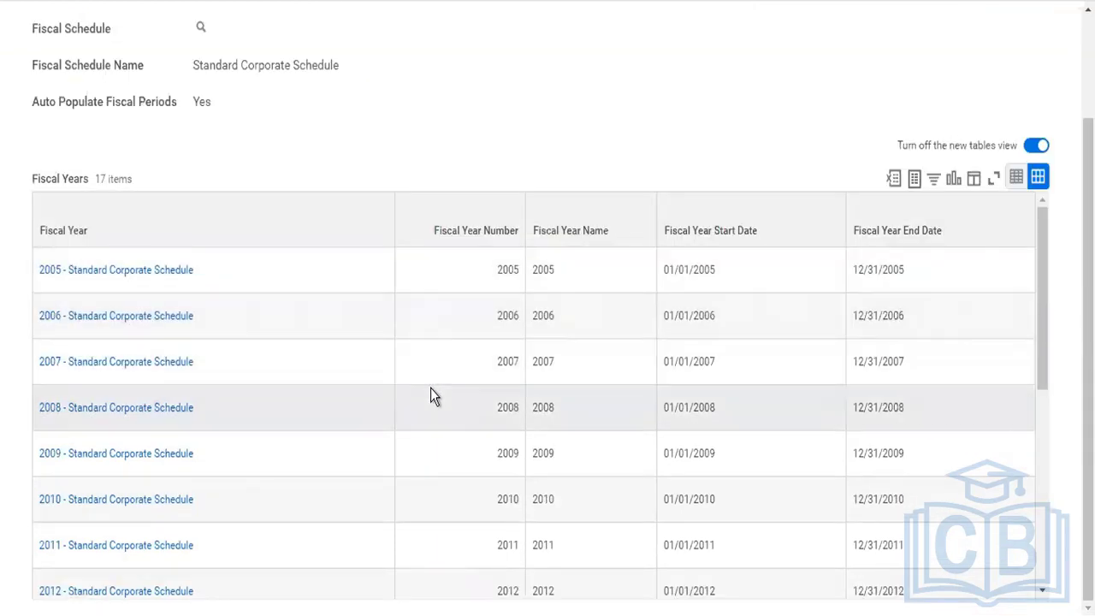
pyautogui.scroll(-5, 430, 389)
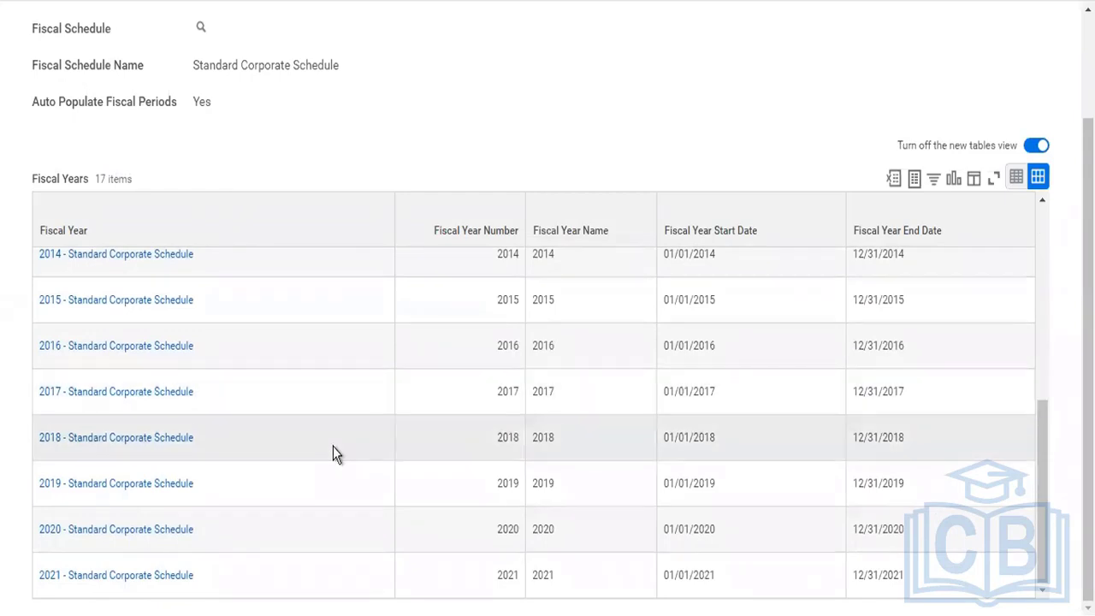
pyautogui.scroll(5, 333, 447)
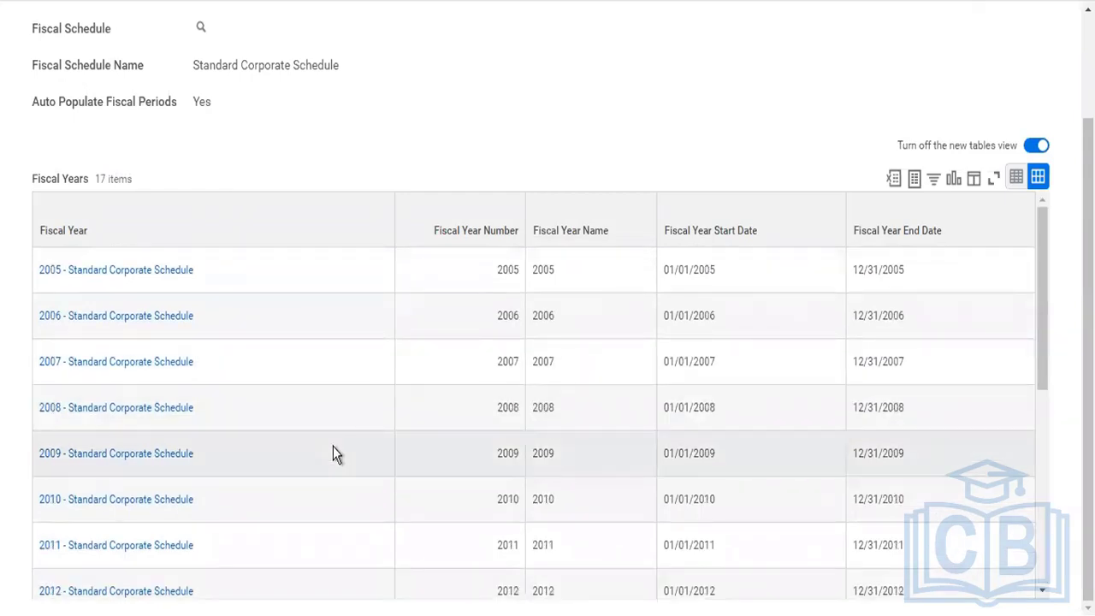
pyautogui.scroll(-2, 332, 446)
pyautogui.scroll(-3, 332, 447)
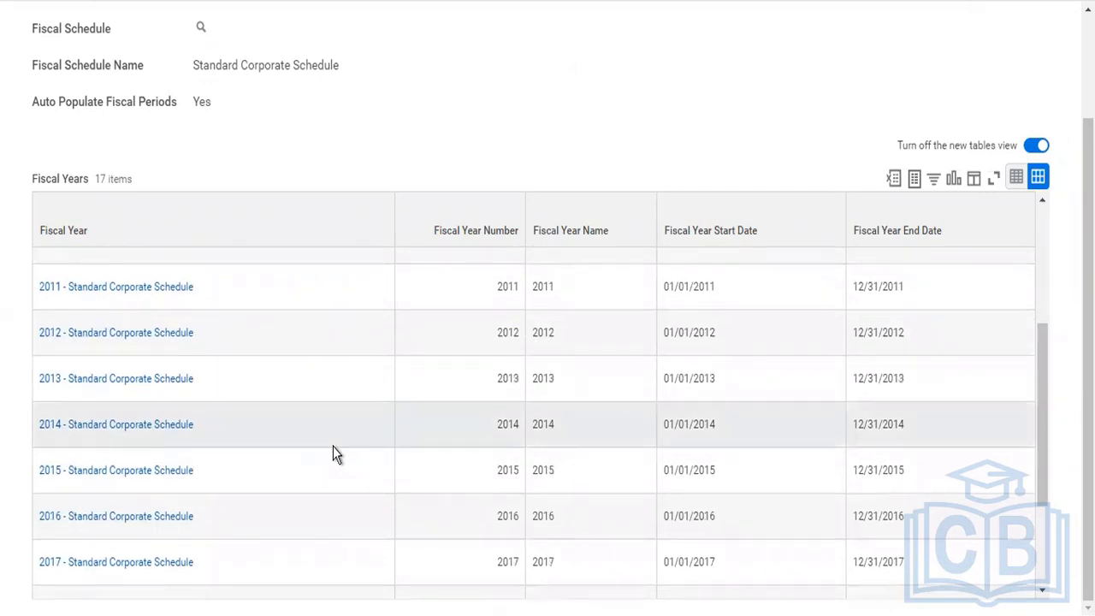
pyautogui.scroll(-3, 333, 446)
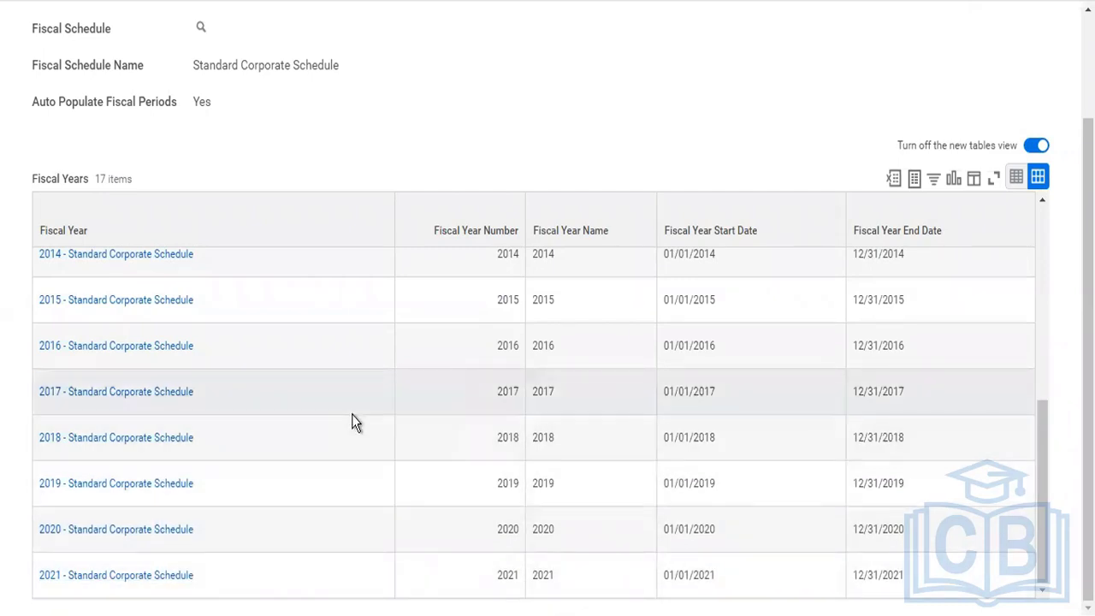
pyautogui.scroll(9, 351, 414)
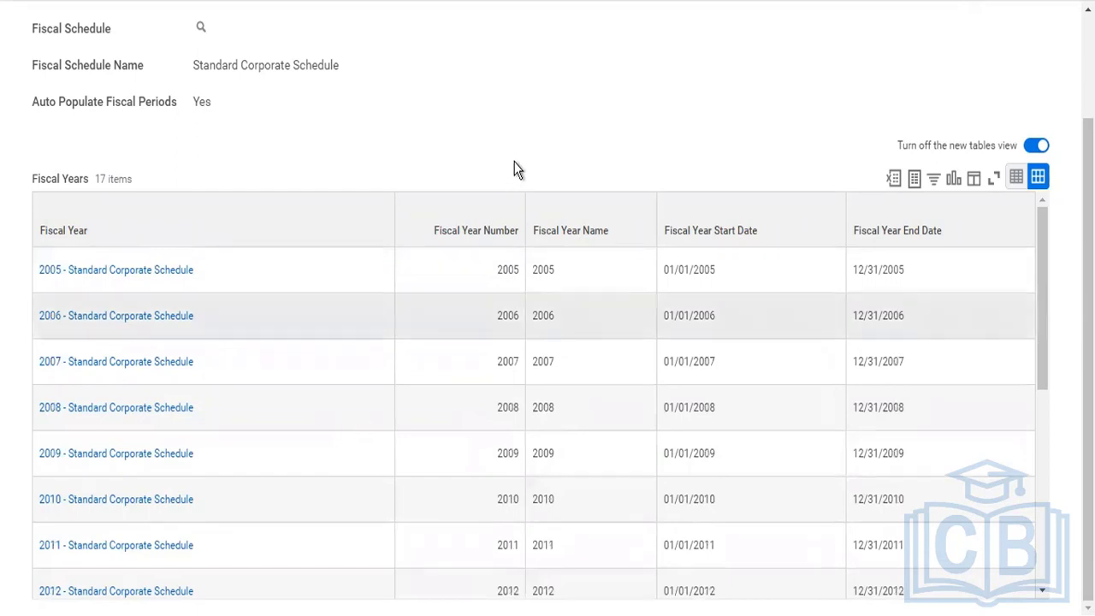
pyautogui.scroll(2, 514, 169)
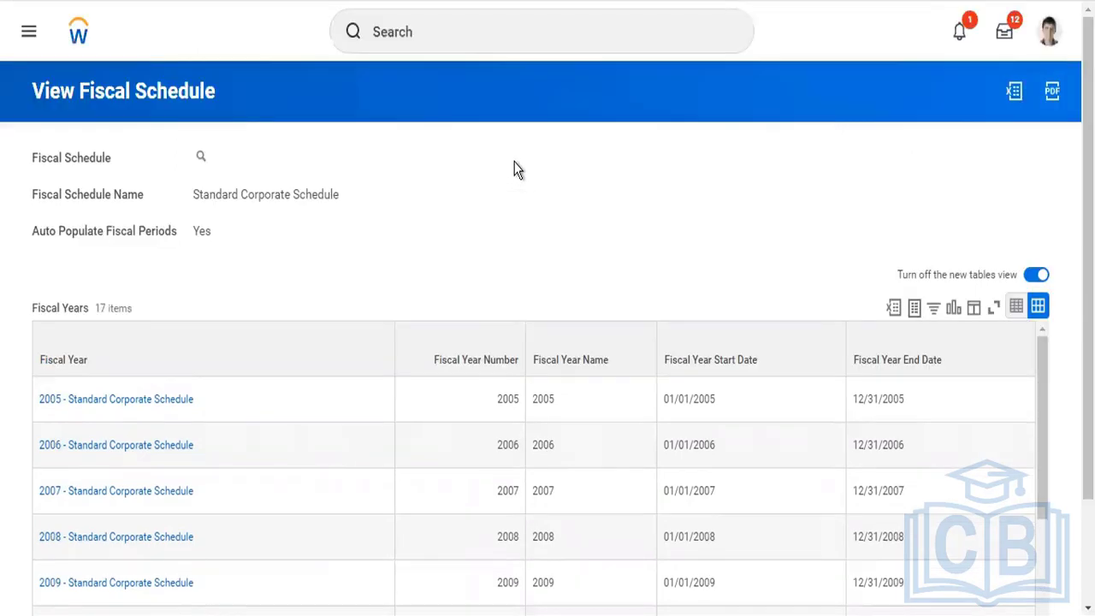
# Start the Create Next Fiscal Year task for the Standard Corporate Schedule.
pyautogui.click(524, 26)
pyautogui.write('cr nex')
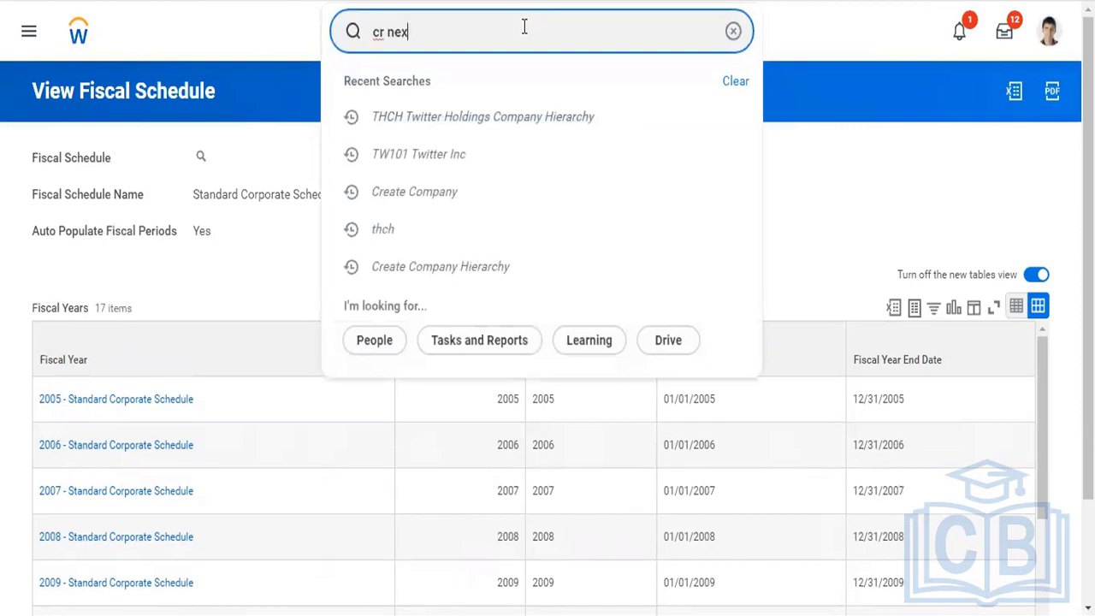
pyautogui.write('t')
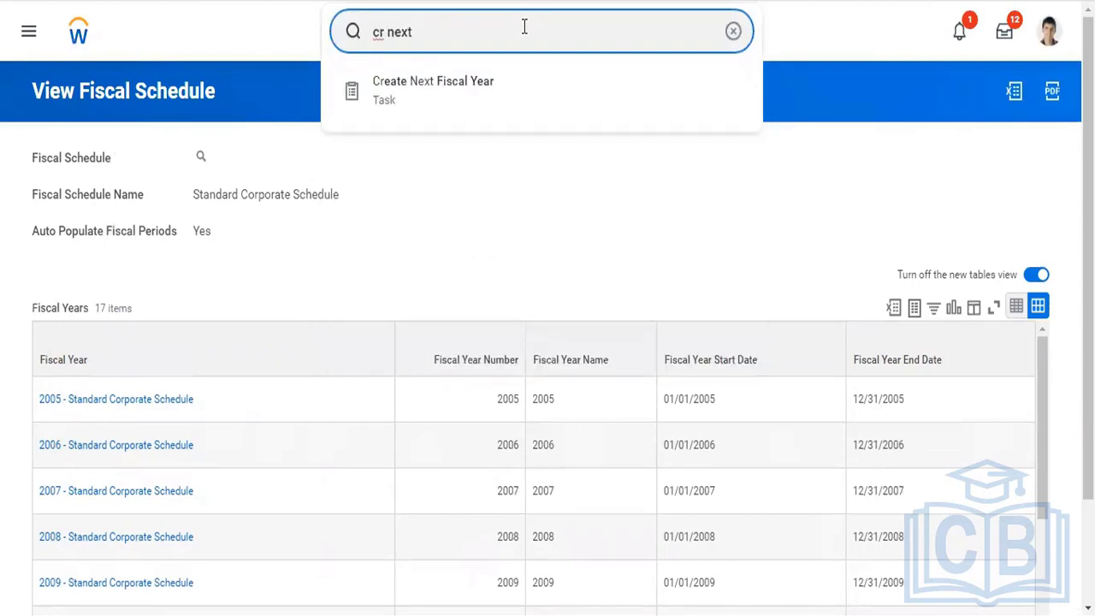
pyautogui.press('Down')
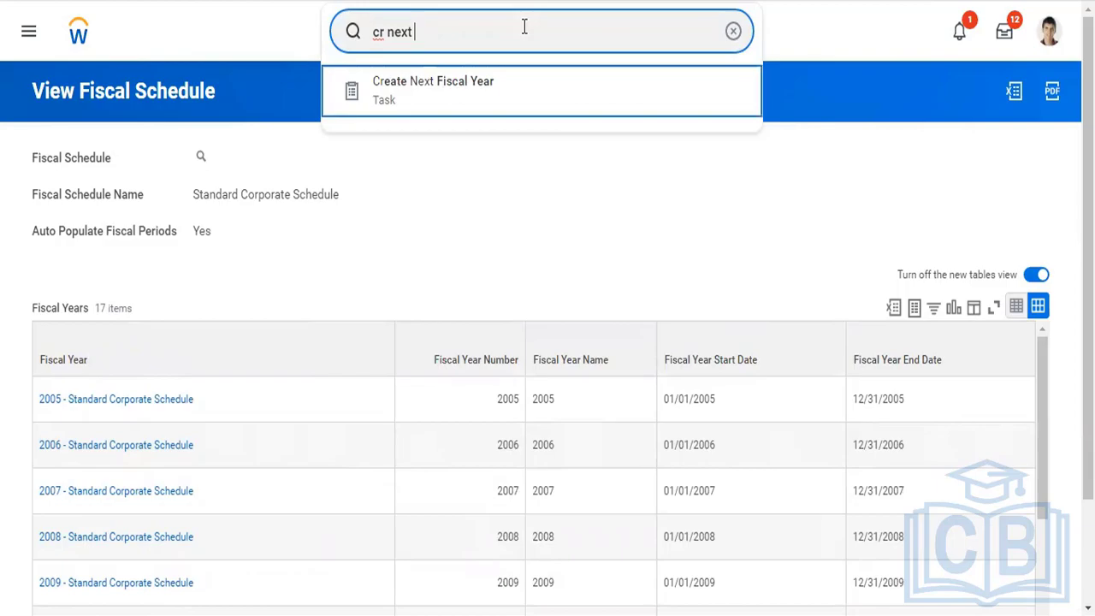
pyautogui.press('Return')
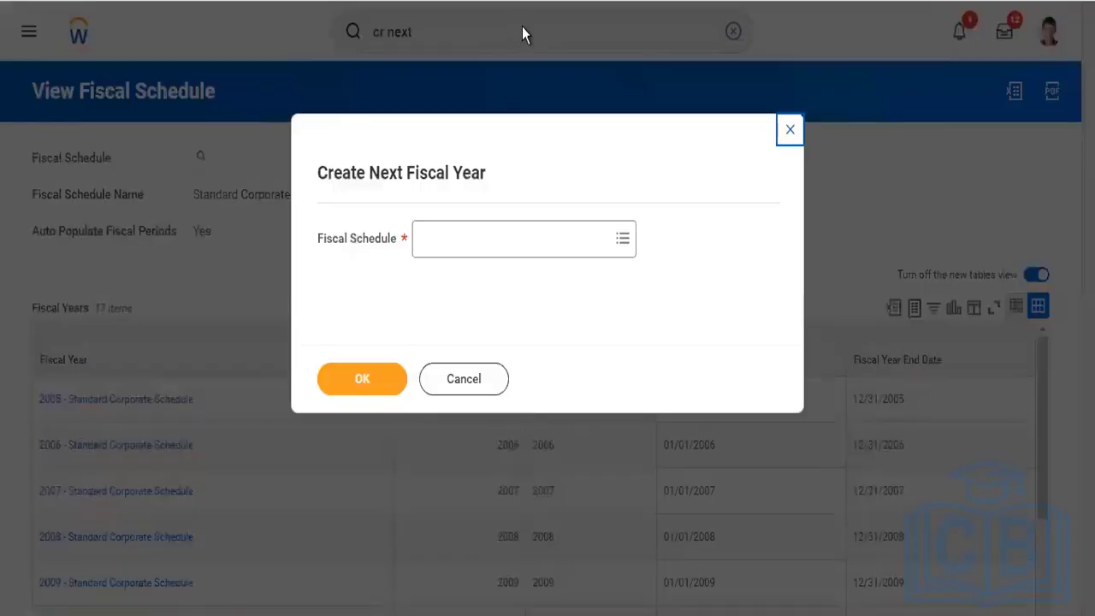
pyautogui.click(471, 242)
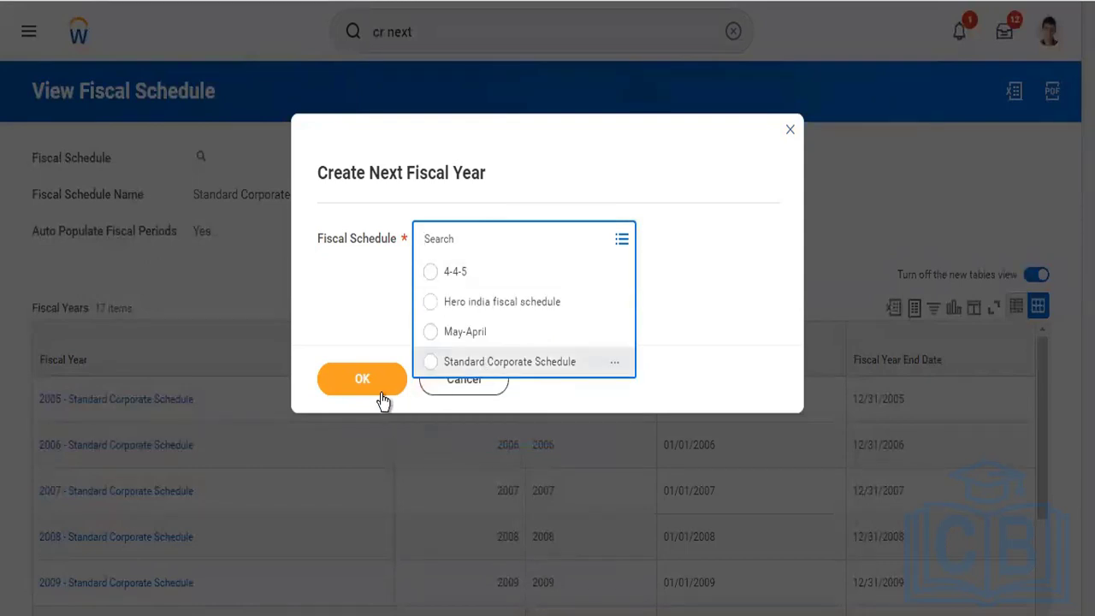
pyautogui.click(481, 363)
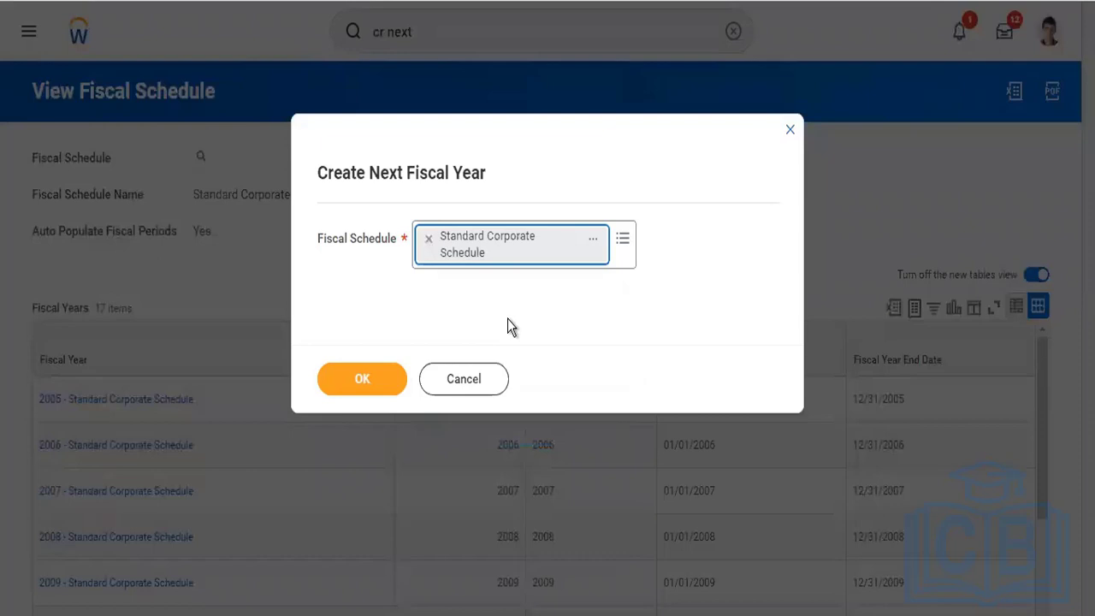
pyautogui.click(358, 380)
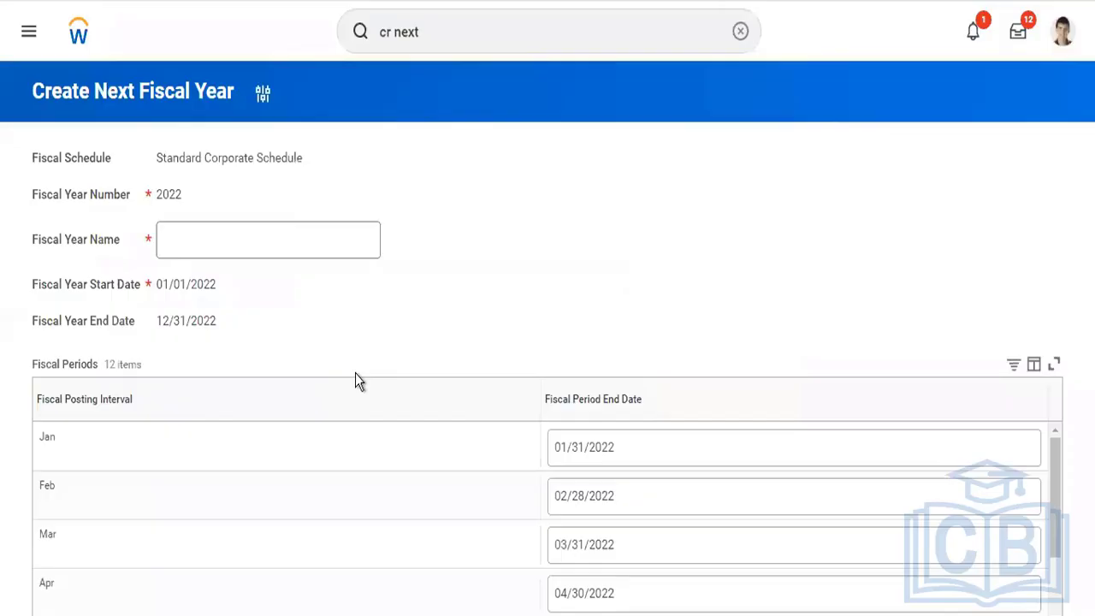
# Review the proposed fiscal periods, name the fiscal year "2022- Standard Corporate Schedule" and create it.
pyautogui.scroll(-3, 355, 380)
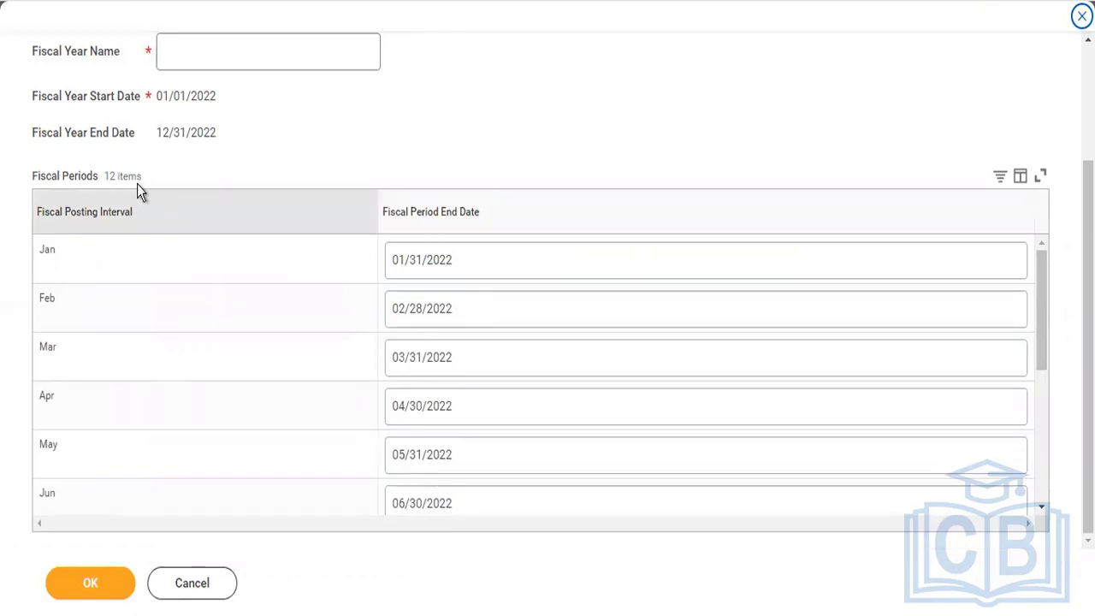
pyautogui.moveTo(47, 266)
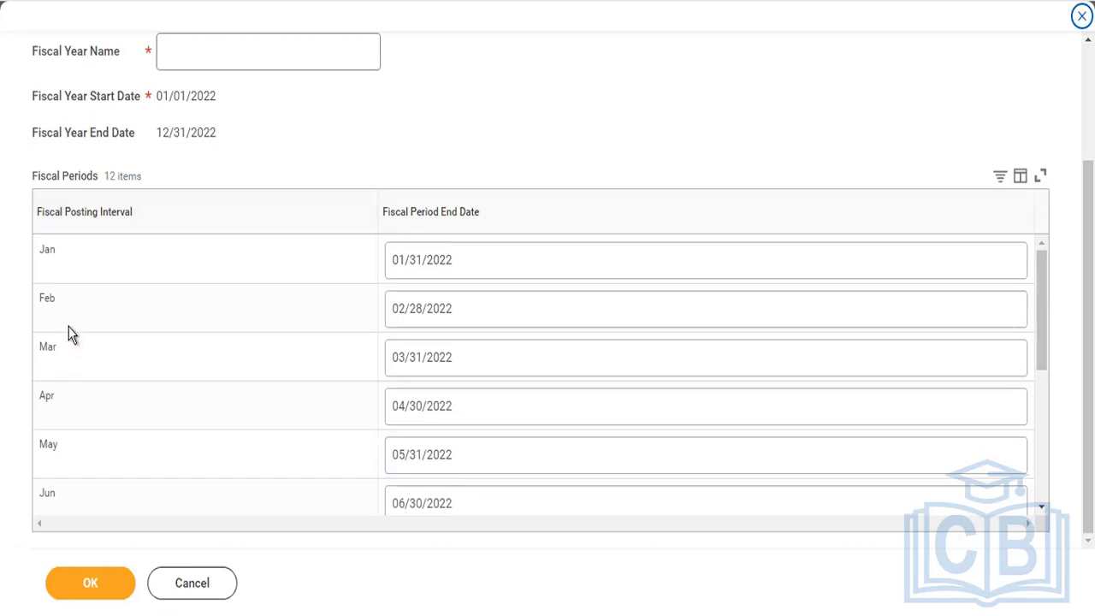
pyautogui.scroll(3, 72, 334)
pyautogui.click(193, 205)
pyautogui.write('20')
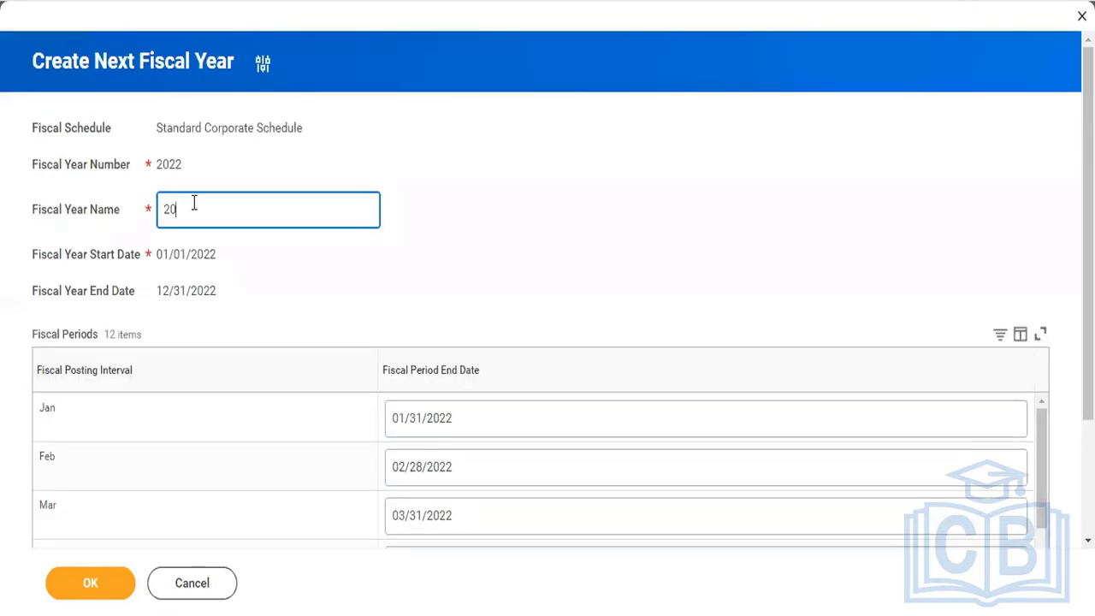
pyautogui.write('22-Standard Corporate Schedule')
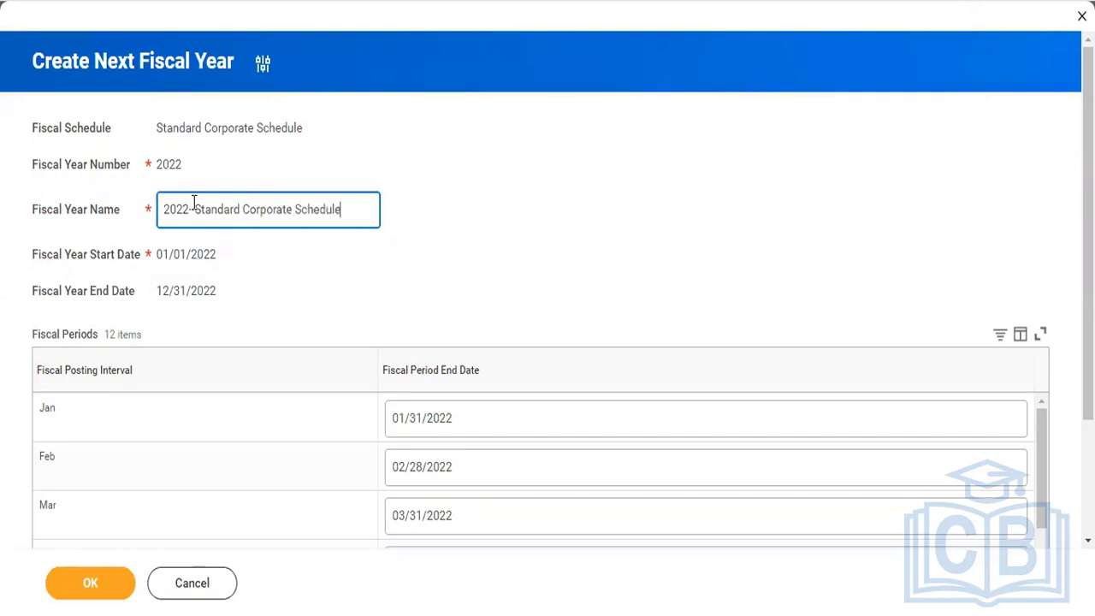
pyautogui.click(193, 209)
pyautogui.click(296, 255)
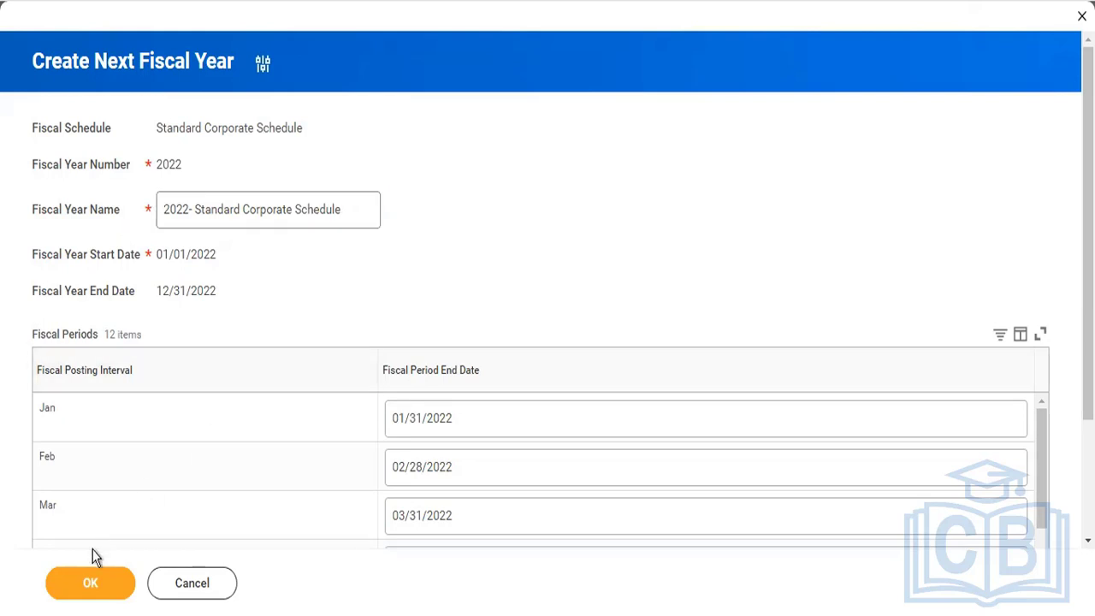
pyautogui.click(88, 581)
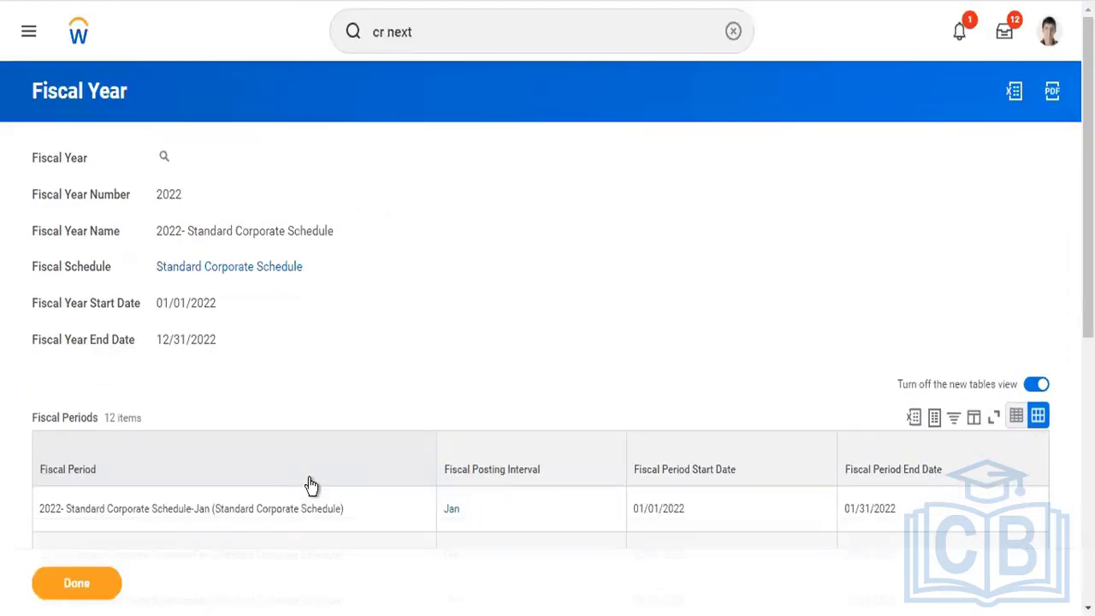
# Rename the new fiscal year of the Standard Corporate Schedule to 2022 and check its entry among the schedule's fiscal years.
pyautogui.click(244, 270)
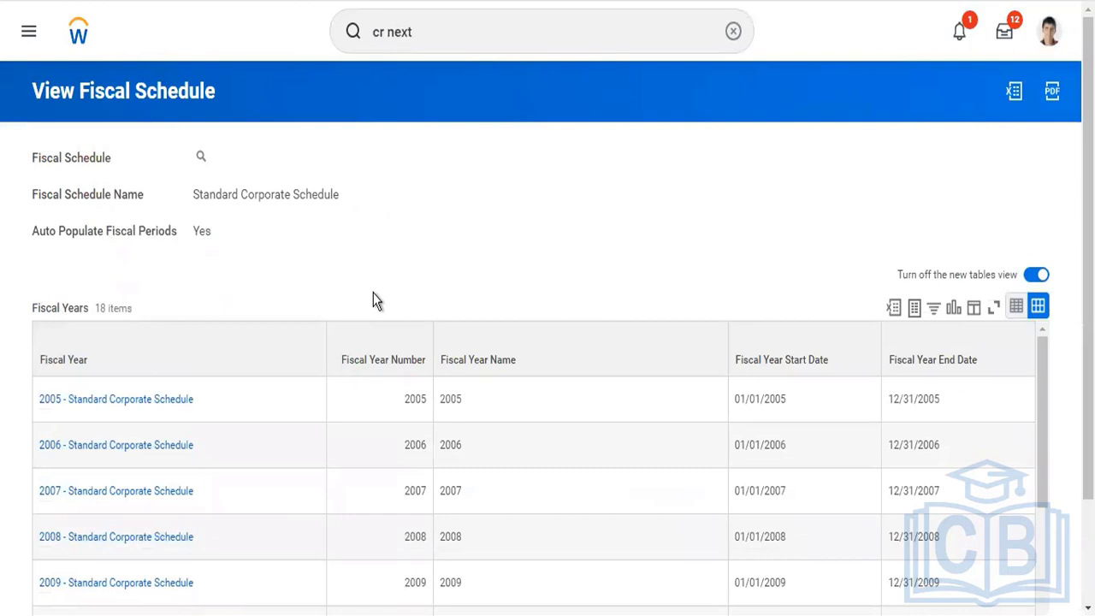
pyautogui.scroll(-2, 373, 292)
pyautogui.scroll(-5, 218, 524)
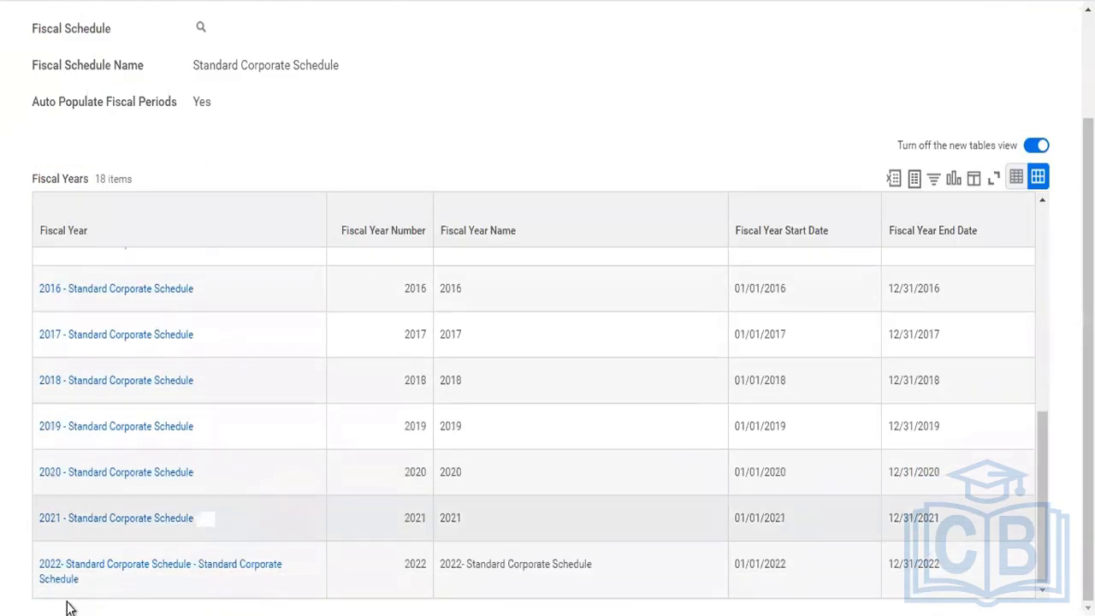
pyautogui.click(134, 589)
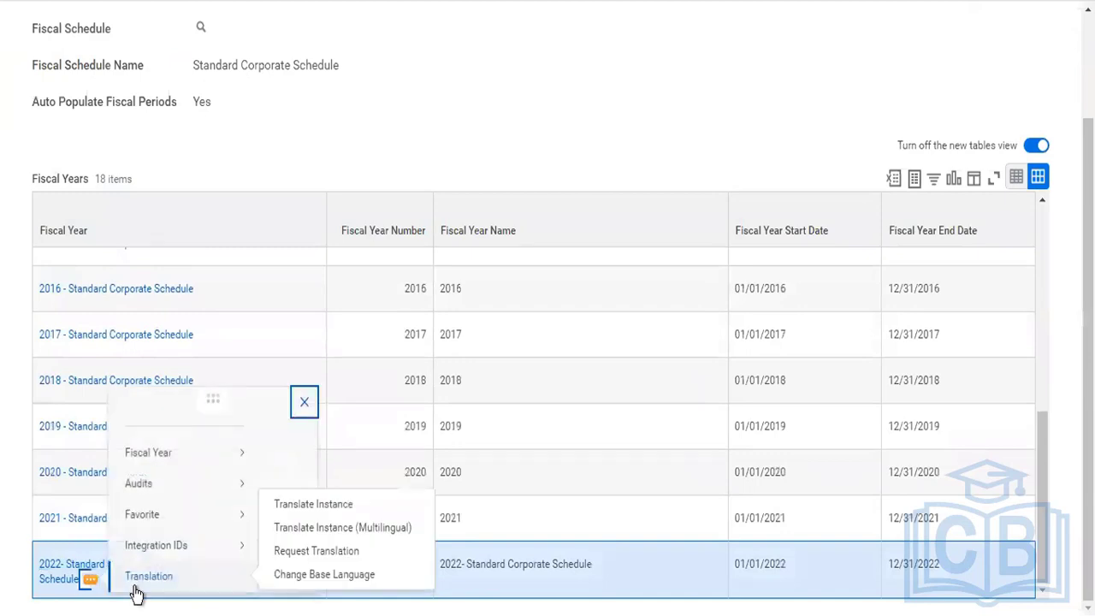
pyautogui.moveTo(245, 398)
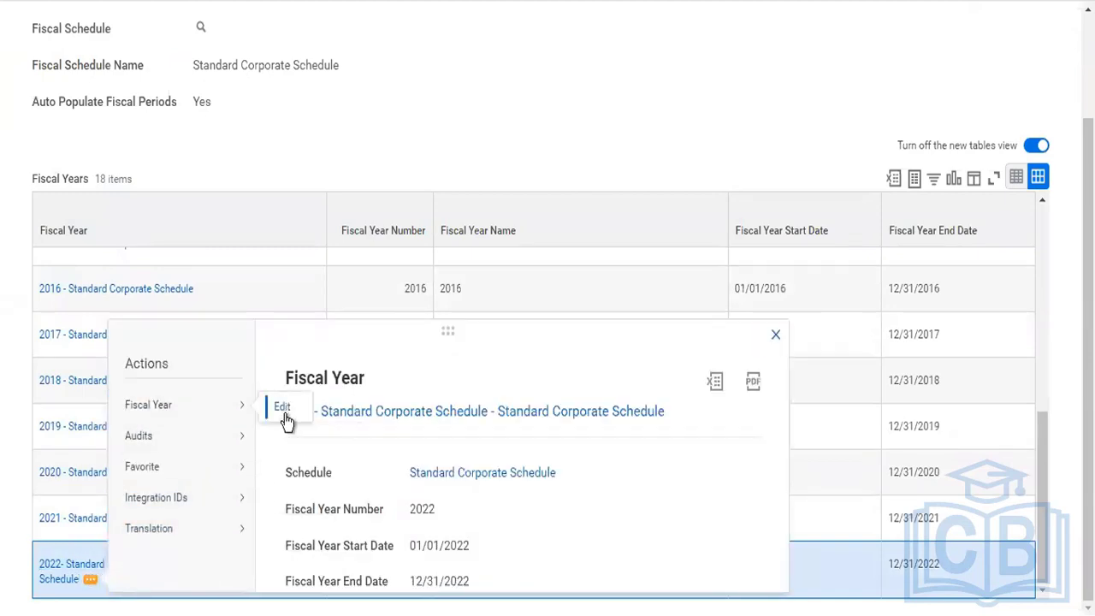
pyautogui.click(286, 417)
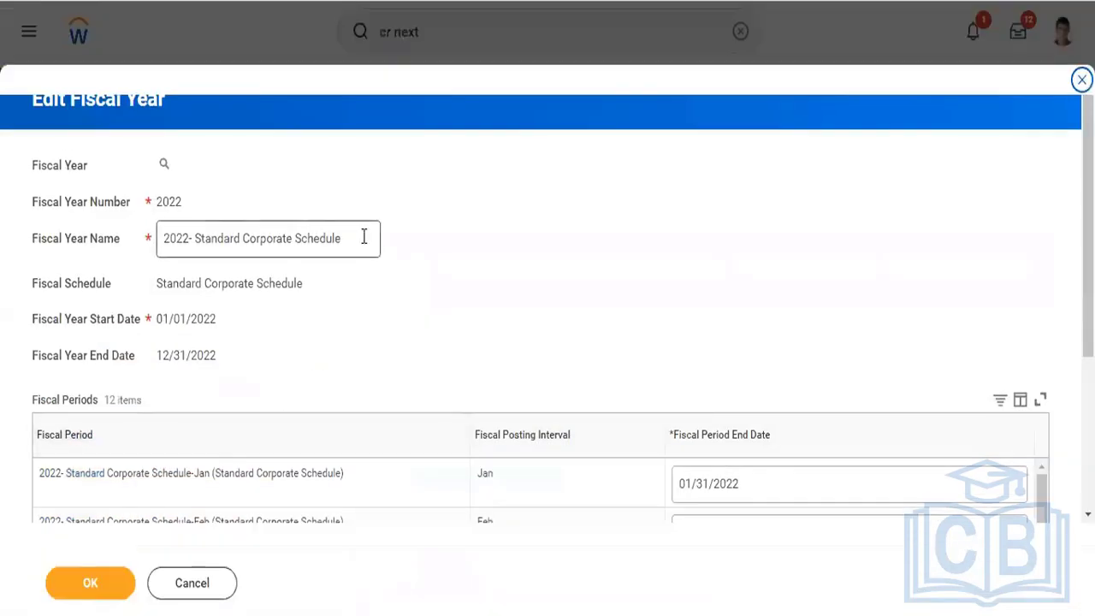
pyautogui.moveTo(342, 238); pyautogui.dragTo(190, 232)
pyautogui.press('BackSpace')
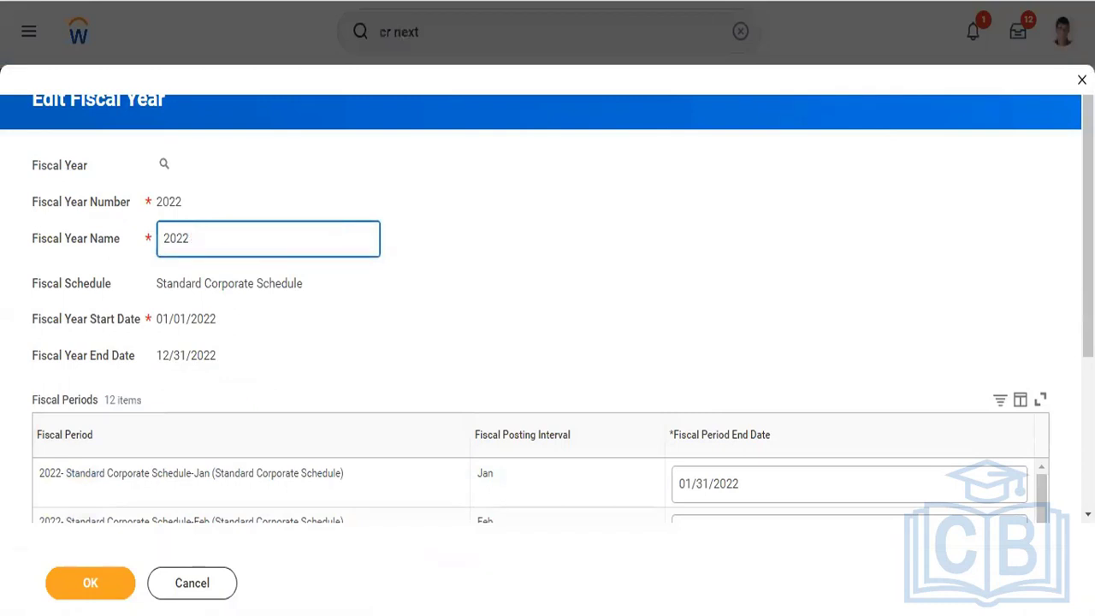
pyautogui.click(90, 585)
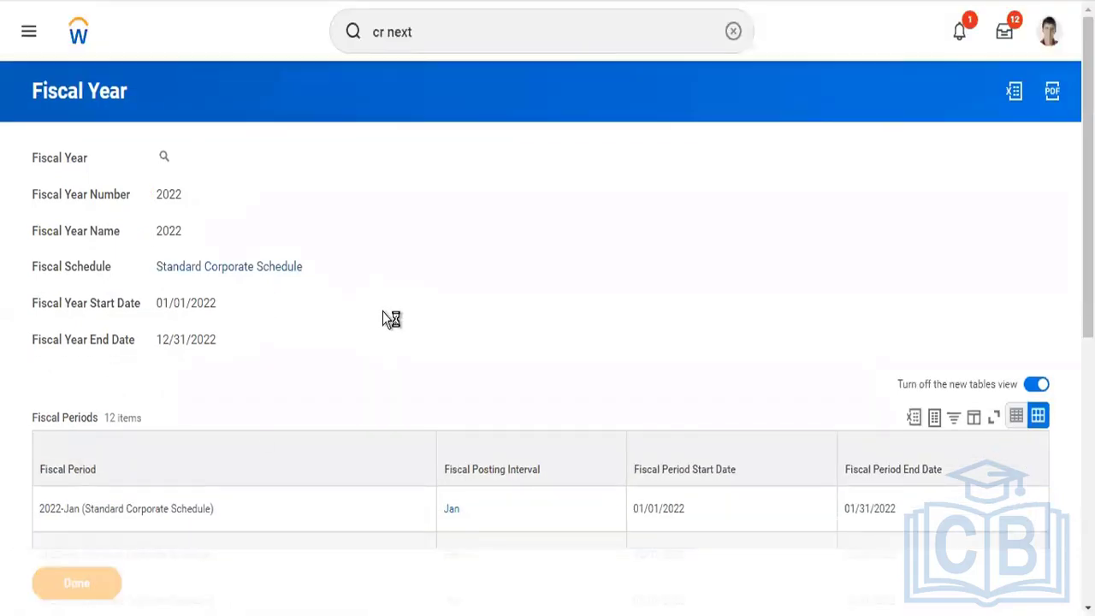
pyautogui.scroll(-3, 300, 612)
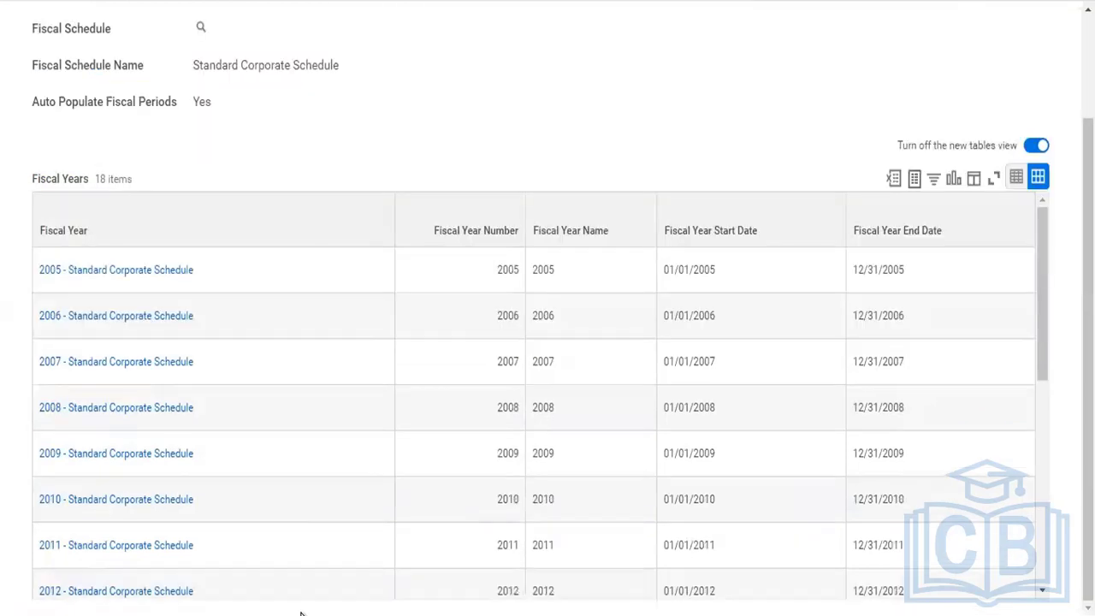
pyautogui.scroll(-5, 321, 524)
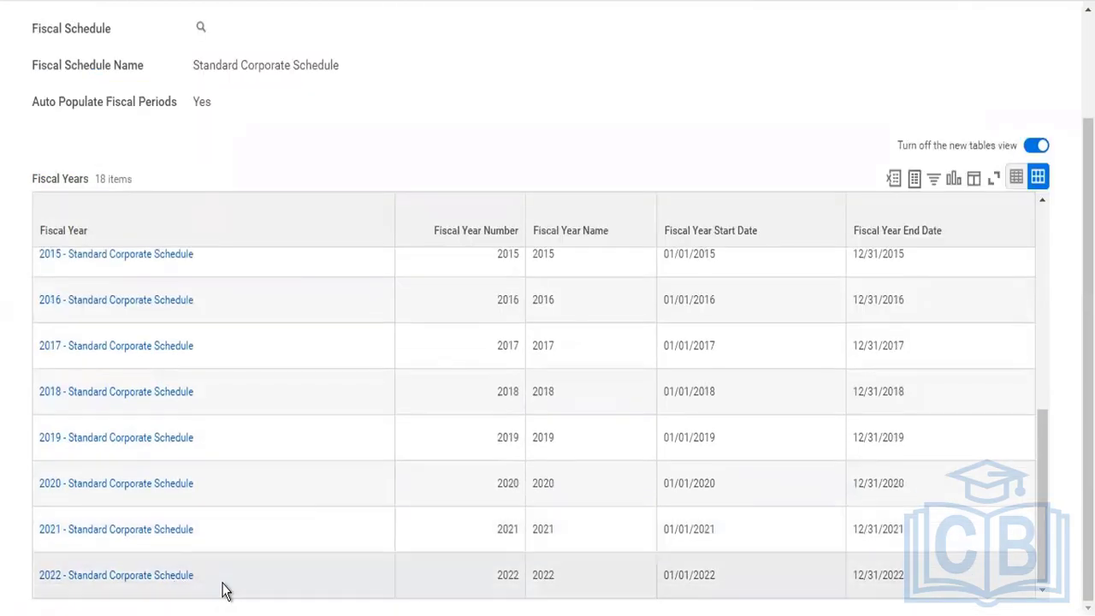
pyautogui.scroll(5, 225, 590)
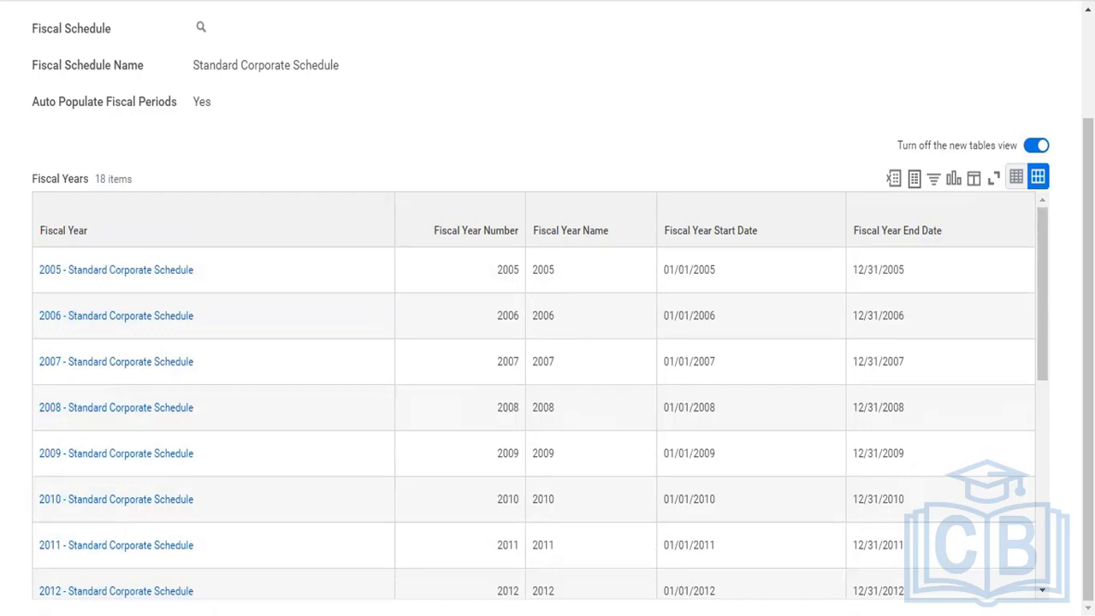
# Return to the accounting details of TW101 Twitter Inc and set the account set to Corporate.
pyautogui.rightClick(637, 2)
pyautogui.click(684, 176)
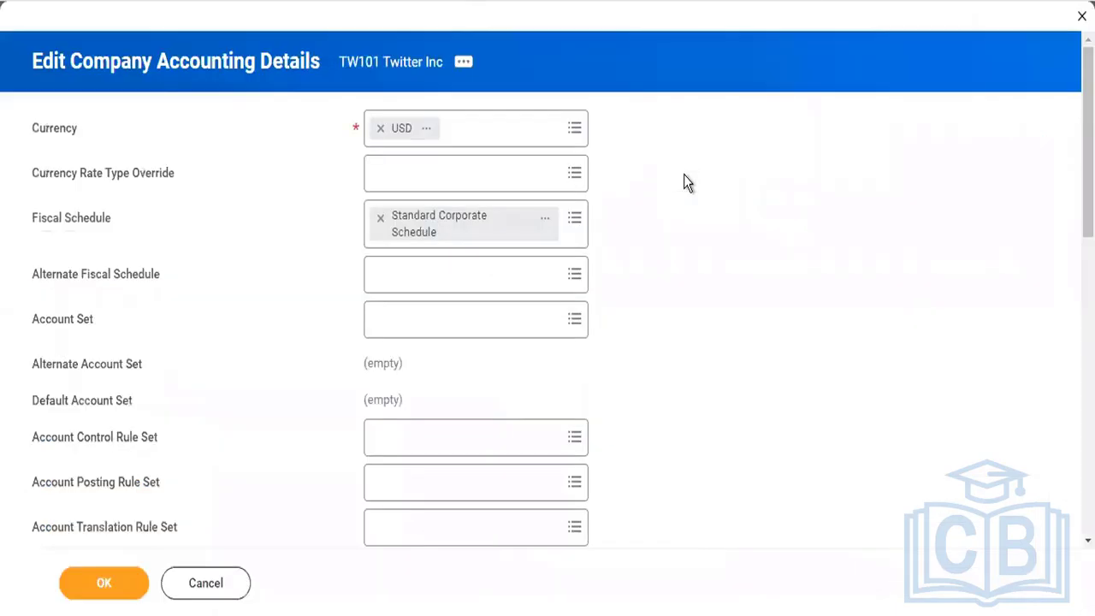
pyautogui.click(417, 332)
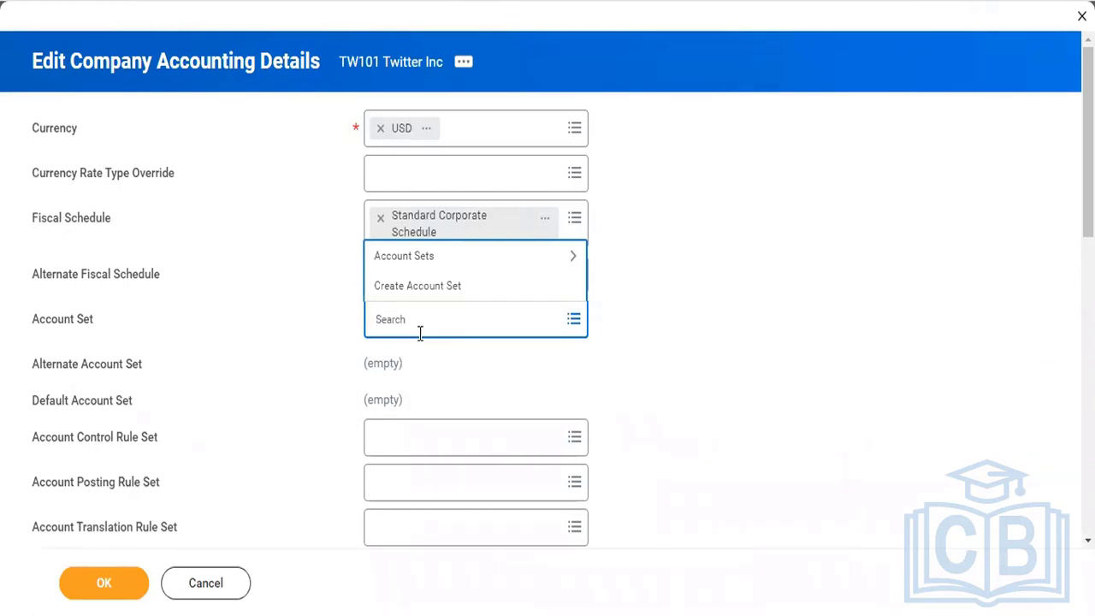
pyautogui.click(436, 249)
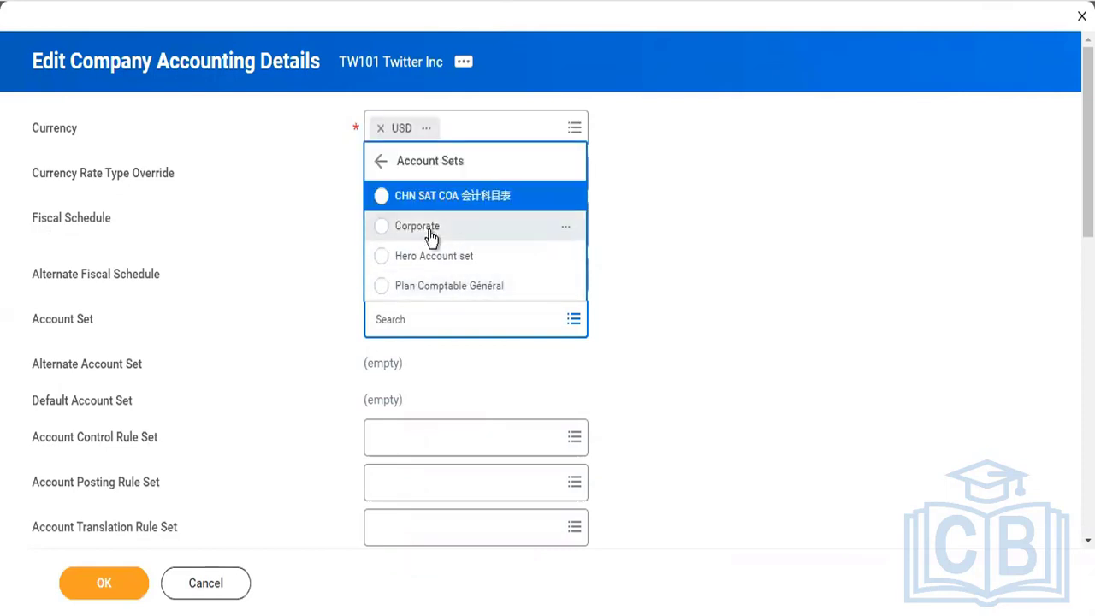
pyautogui.click(431, 233)
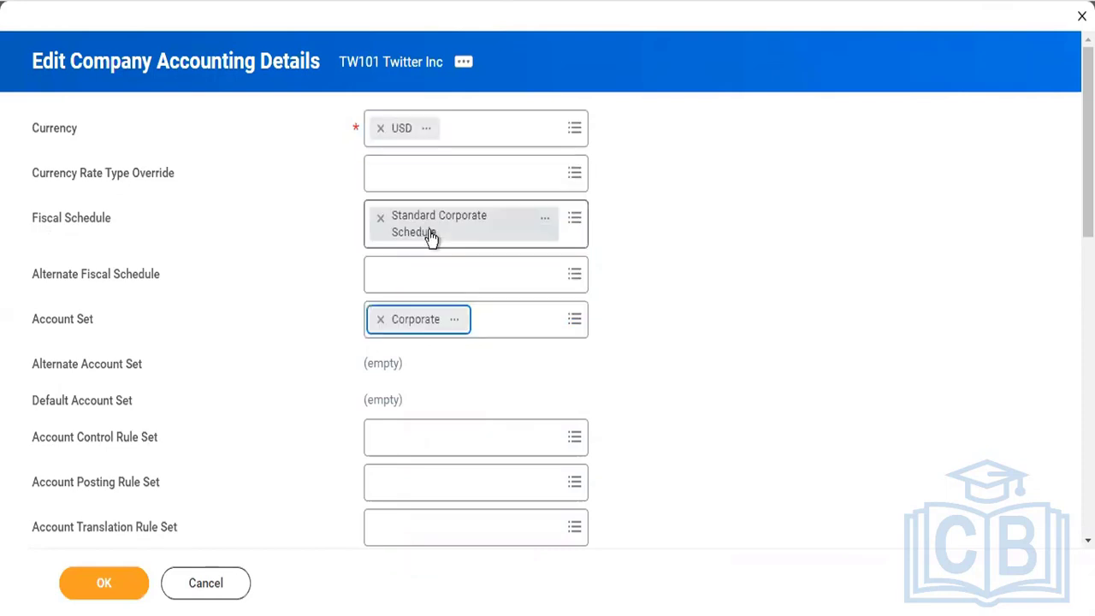
# Open the Corporate account set on its own page and examine its ledger accounts and their types.
pyautogui.rightClick(454, 320)
pyautogui.rightClick(476, 335)
pyautogui.press('Escape')
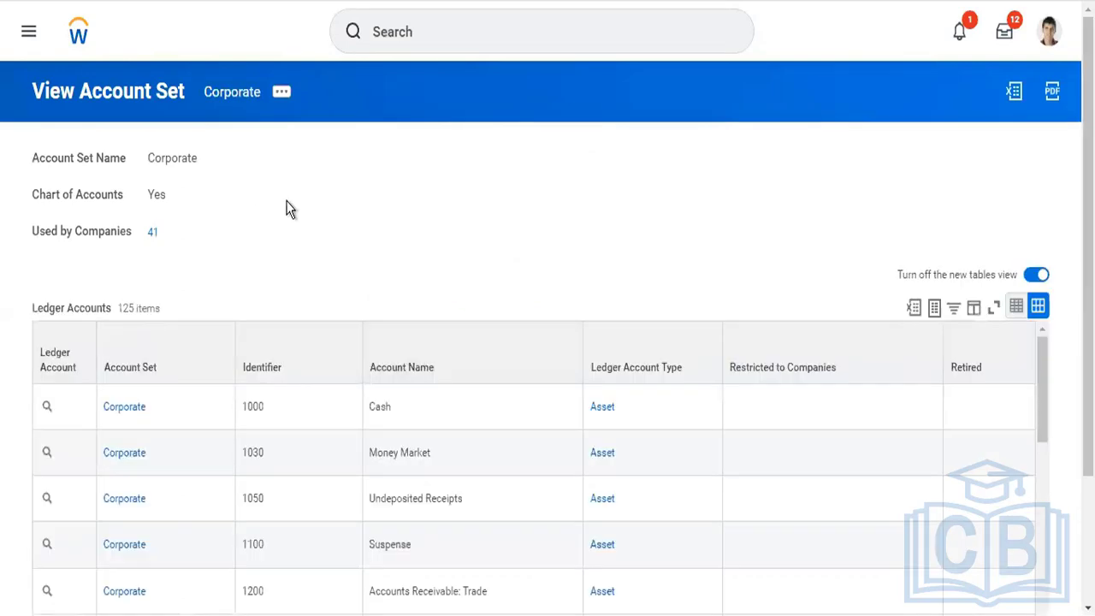
pyautogui.scroll(-2, 359, 216)
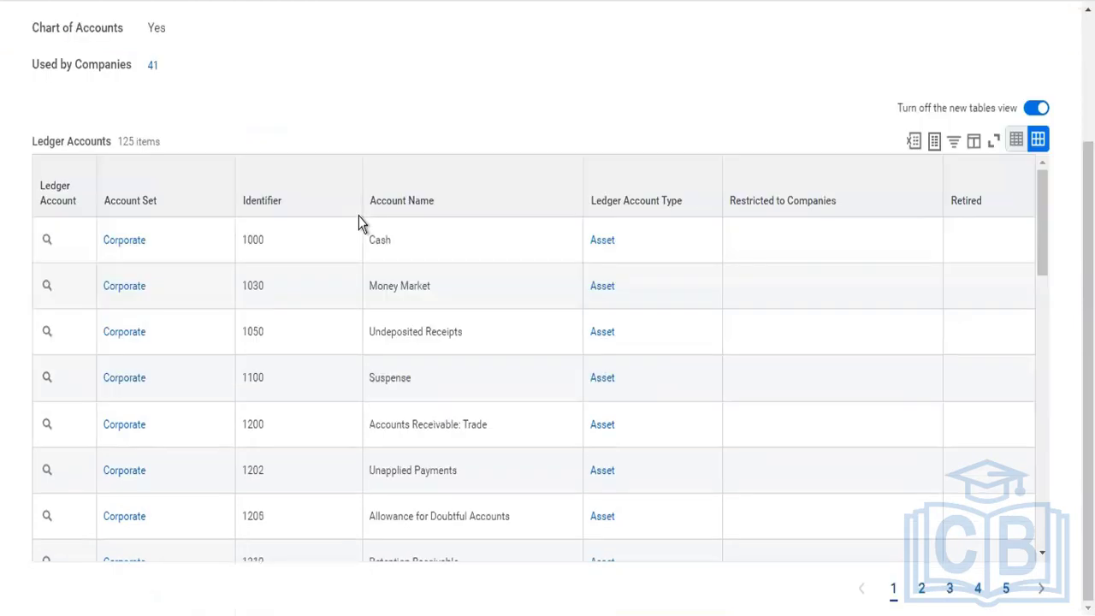
pyautogui.scroll(2, 340, 161)
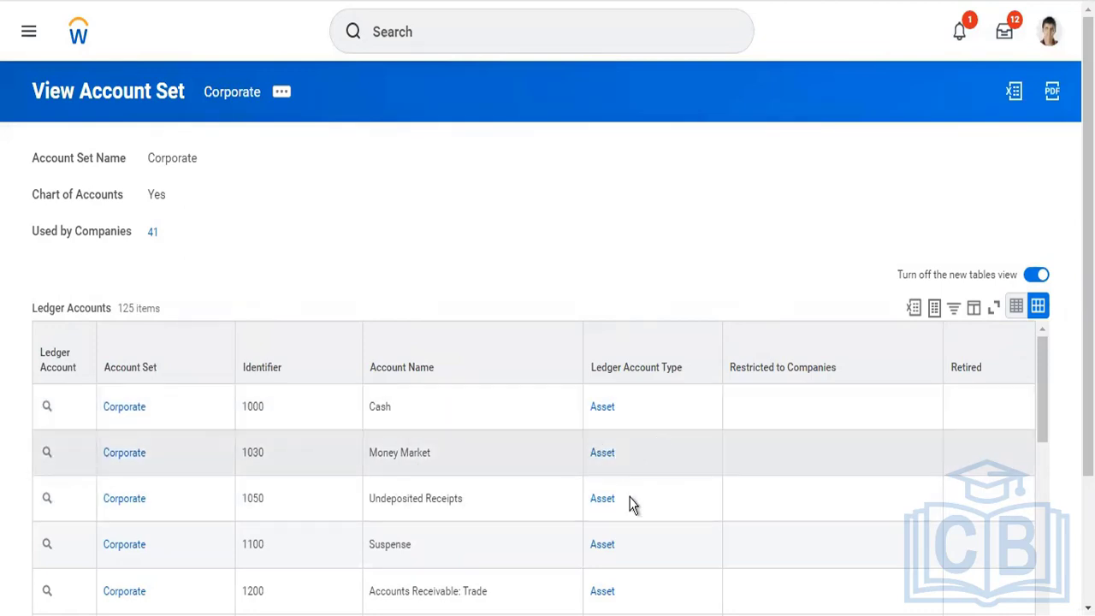
pyautogui.scroll(-5, 642, 517)
pyautogui.scroll(-8, 639, 515)
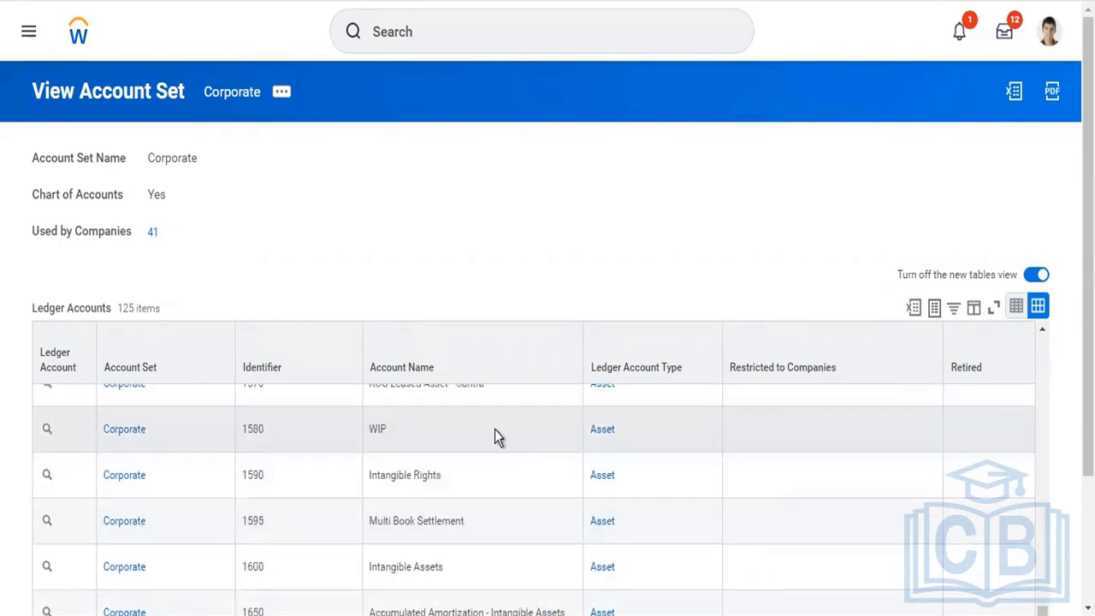
pyautogui.scroll(15, 570, 440)
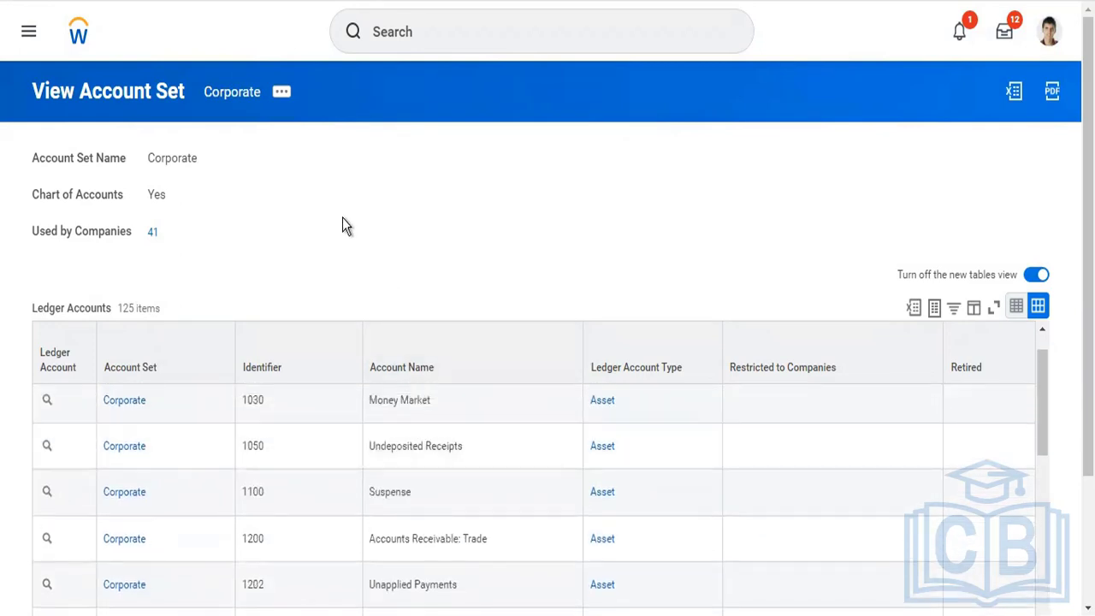
# Find the Create Account Set task and open its blank form.
pyautogui.click(442, 24)
pyautogui.write('cr ')
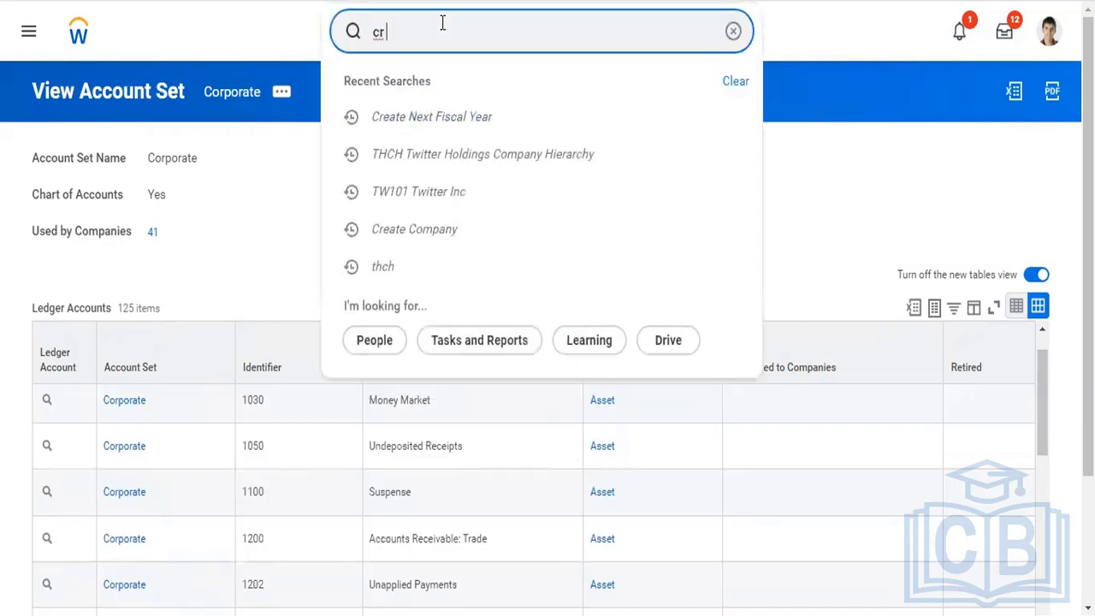
pyautogui.write('acc set')
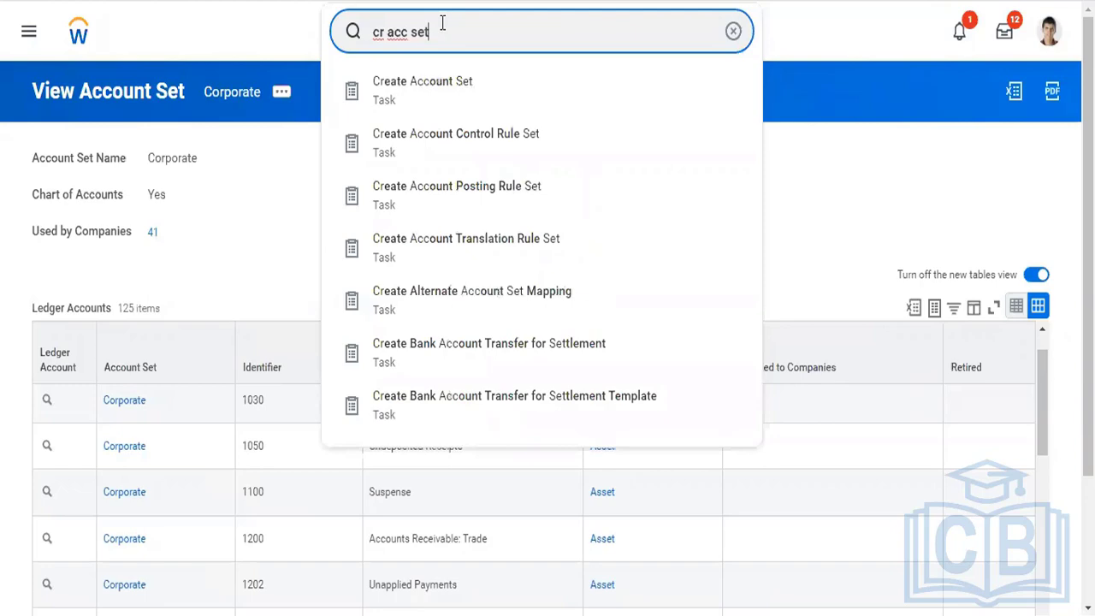
pyautogui.press('Down')
pyautogui.press('Return')
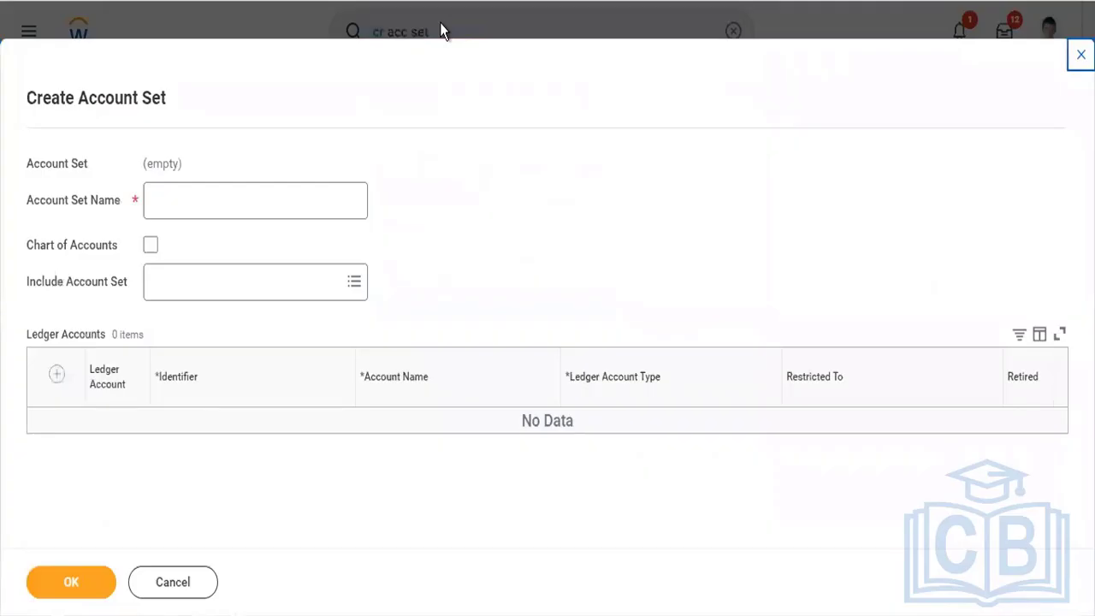
# Name the new account set Test01 and look through the account sets available for inclusion without choosing any.
pyautogui.click(269, 183)
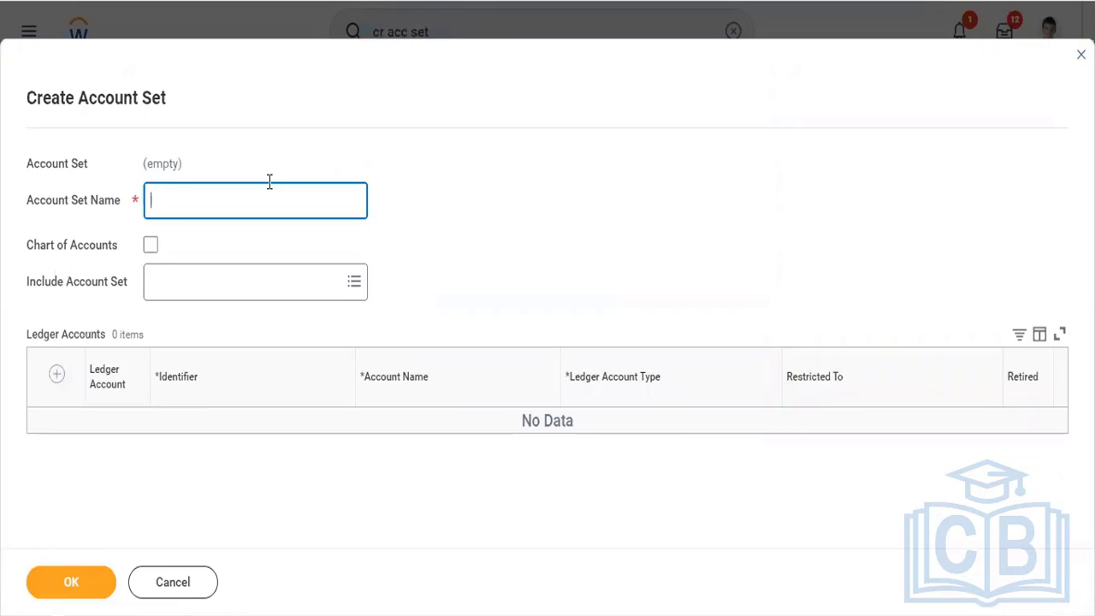
pyautogui.write('Test01')
pyautogui.click(297, 293)
pyautogui.click(247, 315)
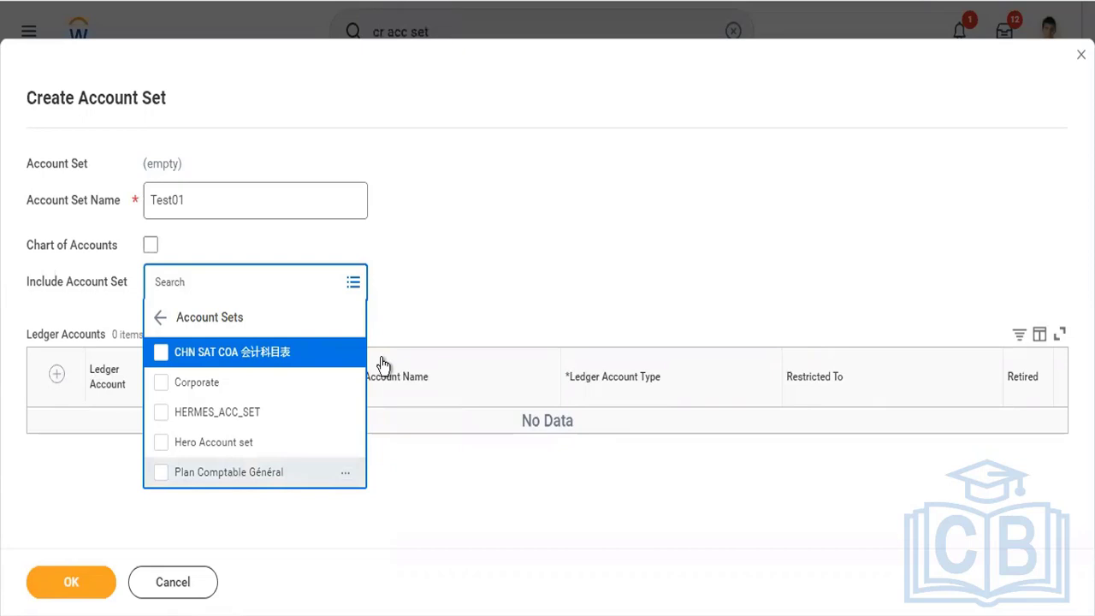
pyautogui.rightClick(478, 245)
pyautogui.click(454, 221)
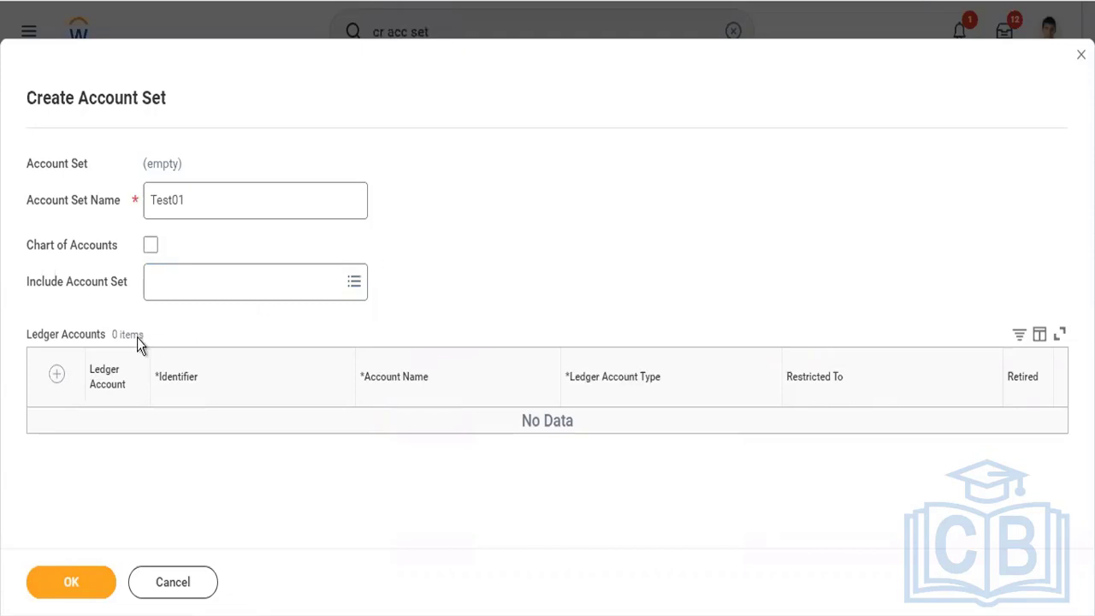
# Add a ledger account with identifier 1000, account name Cash and ledger account type Asset.
pyautogui.click(57, 377)
pyautogui.click(256, 440)
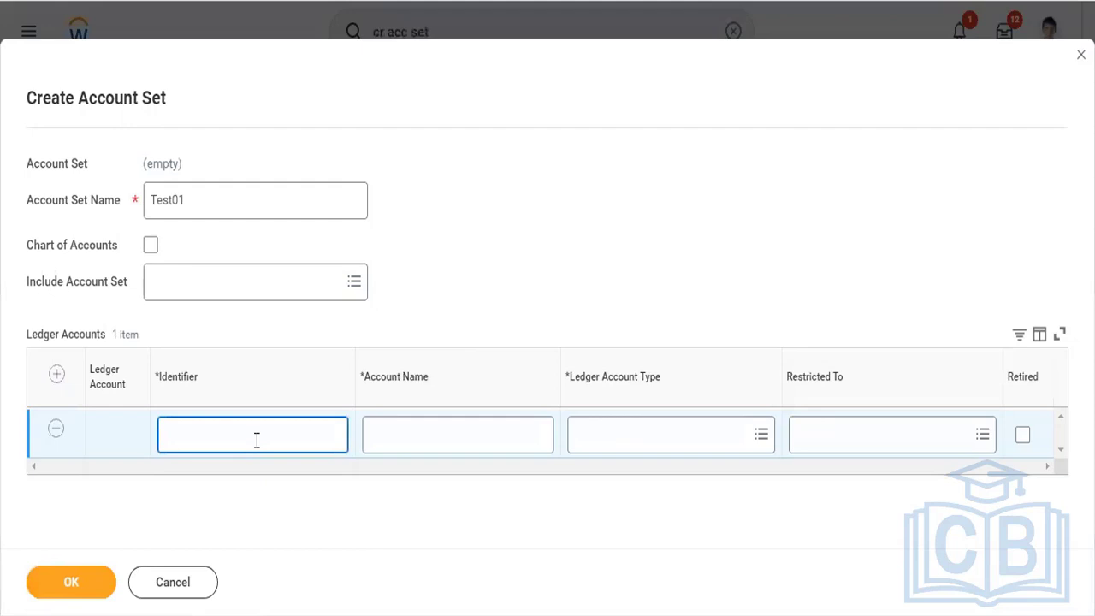
pyautogui.write('1000')
pyautogui.press('Tab')
pyautogui.write('Cash')
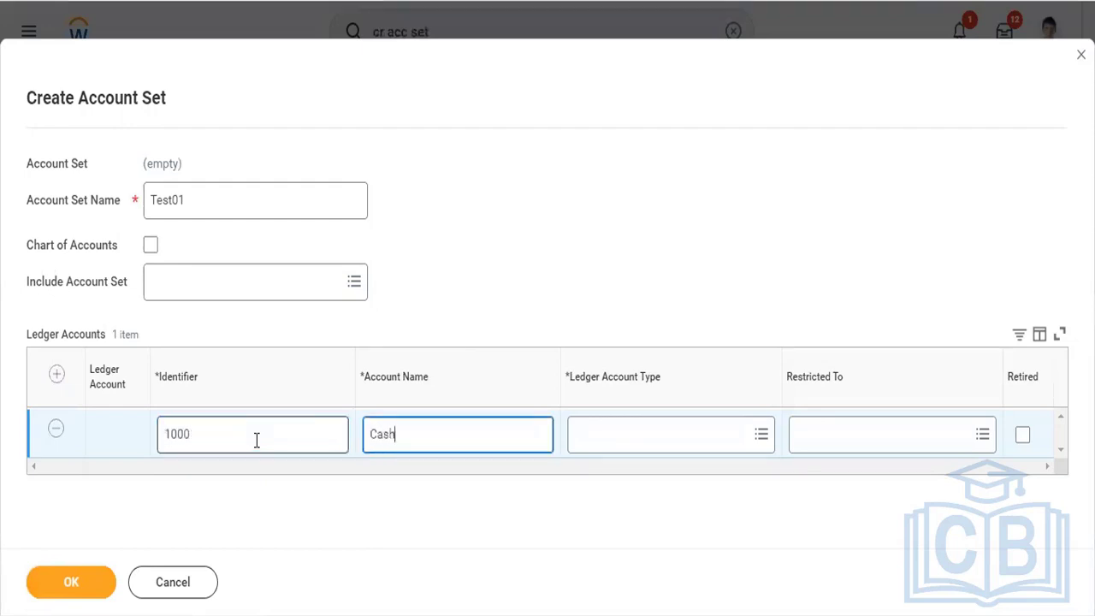
pyautogui.press('Tab')
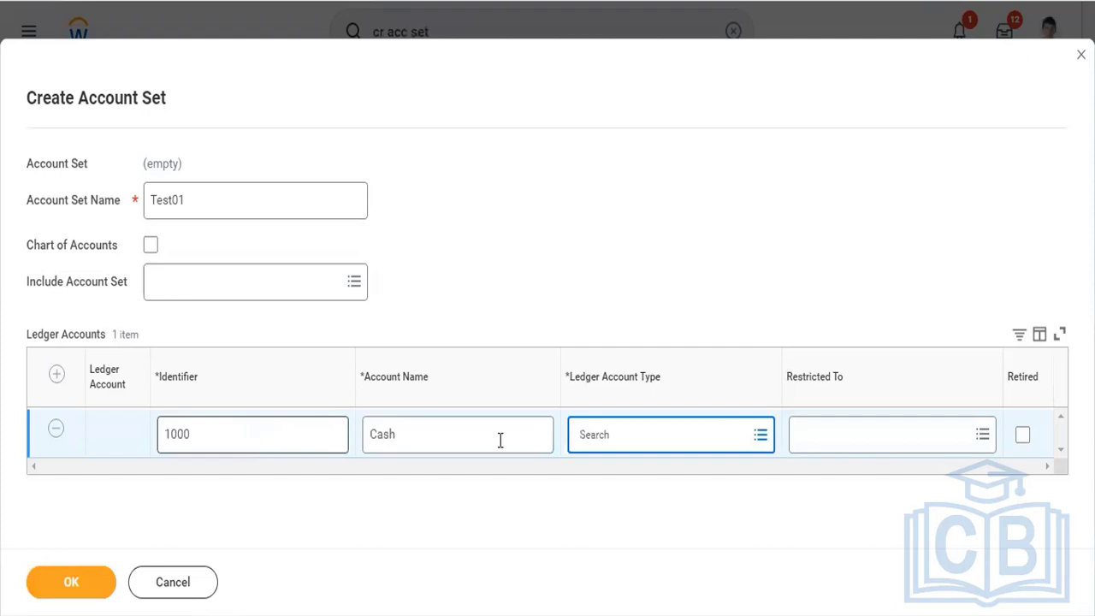
pyautogui.click(638, 430)
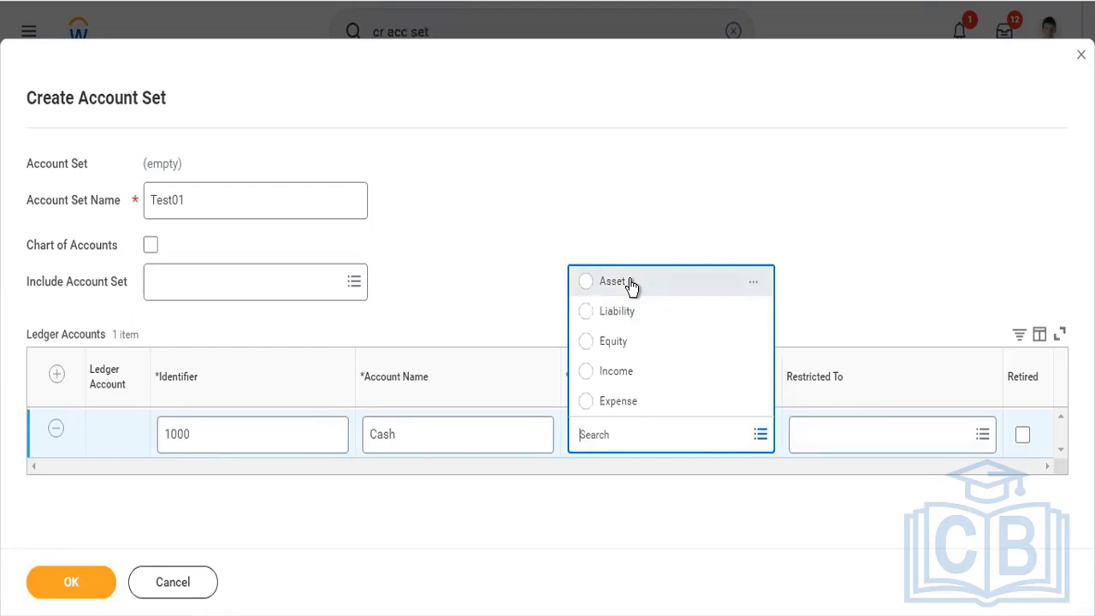
pyautogui.click(630, 282)
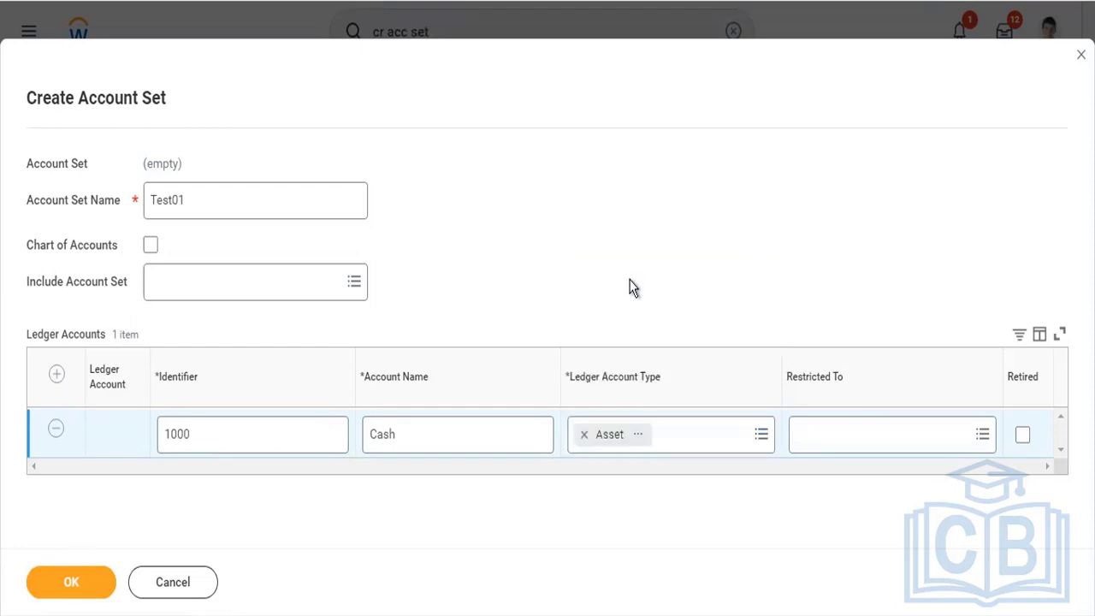
# Restrict the Cash account to Global Modern Services, Inc. (USA) and TW101 Twitter Inc, and submit the account set.
pyautogui.click(855, 431)
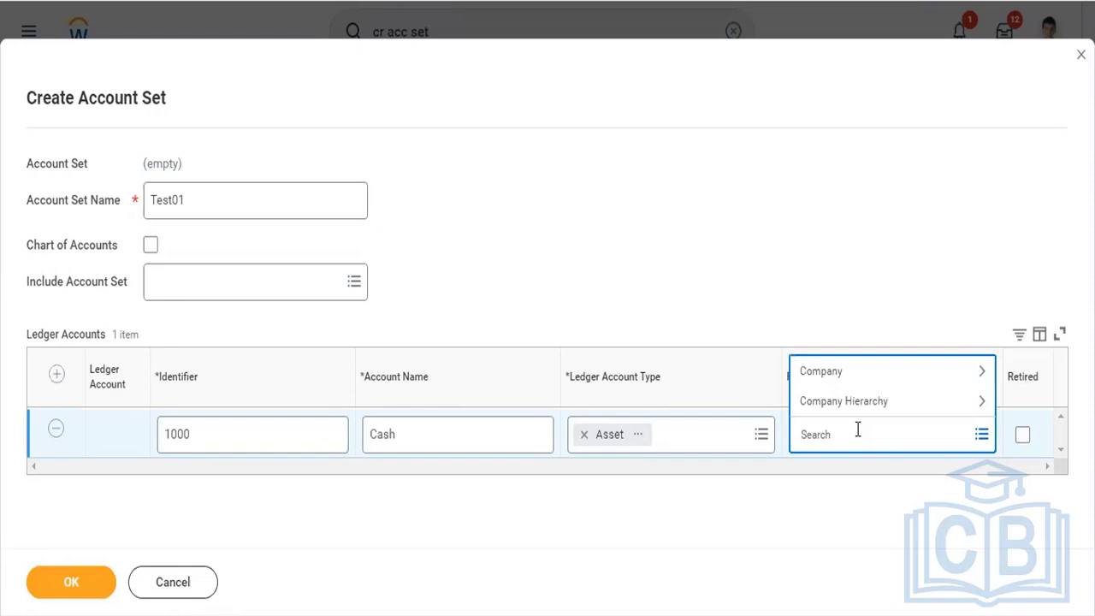
pyautogui.write('gms usa')
pyautogui.press('Return')
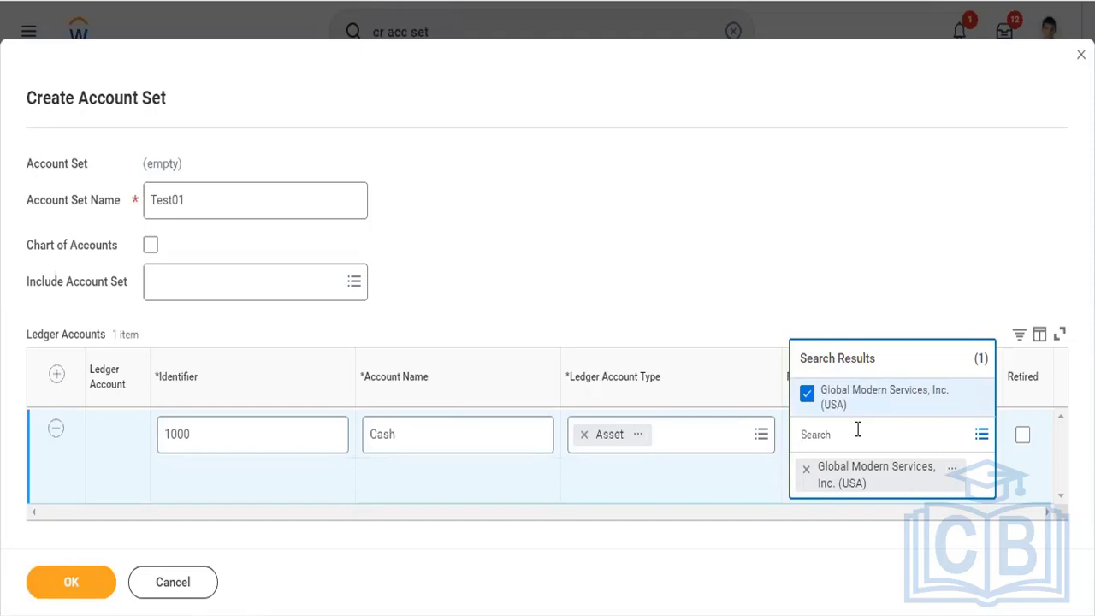
pyautogui.write('twitter')
pyautogui.press('Return')
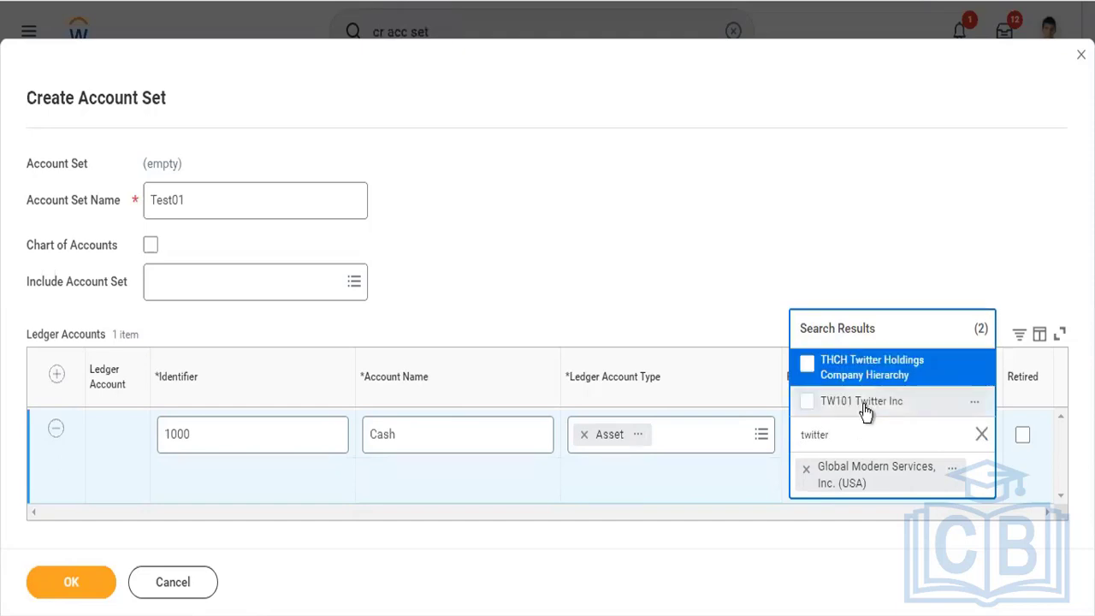
pyautogui.click(864, 403)
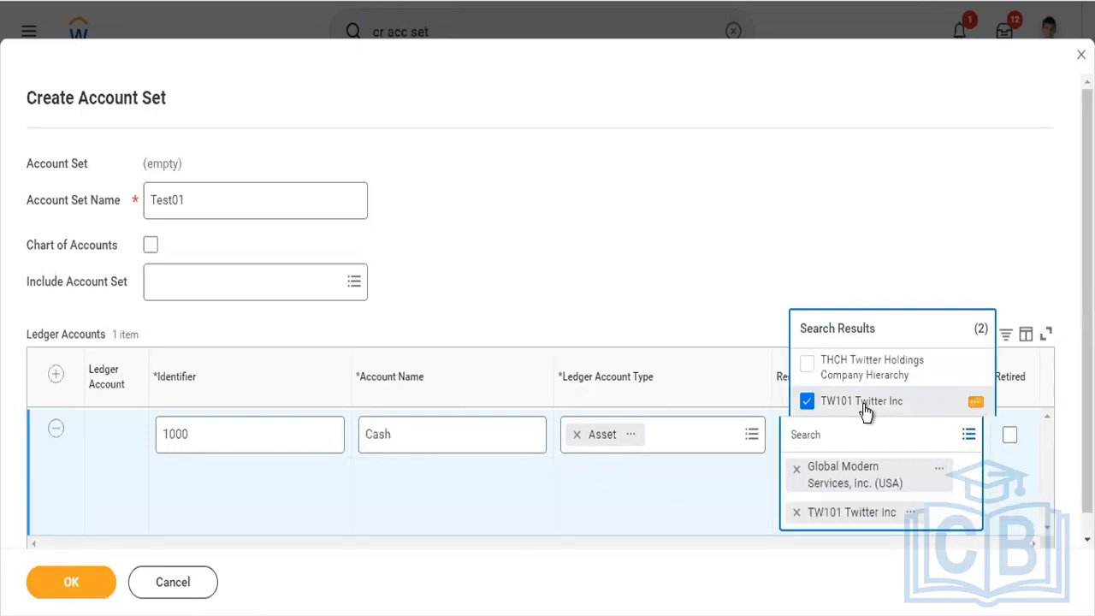
pyautogui.click(738, 183)
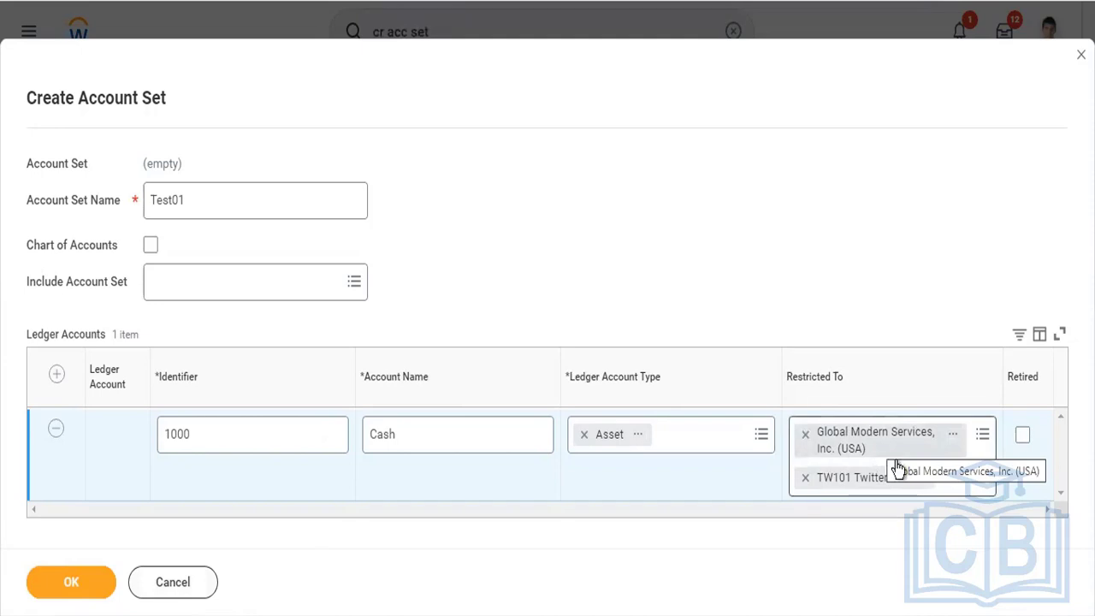
pyautogui.click(86, 585)
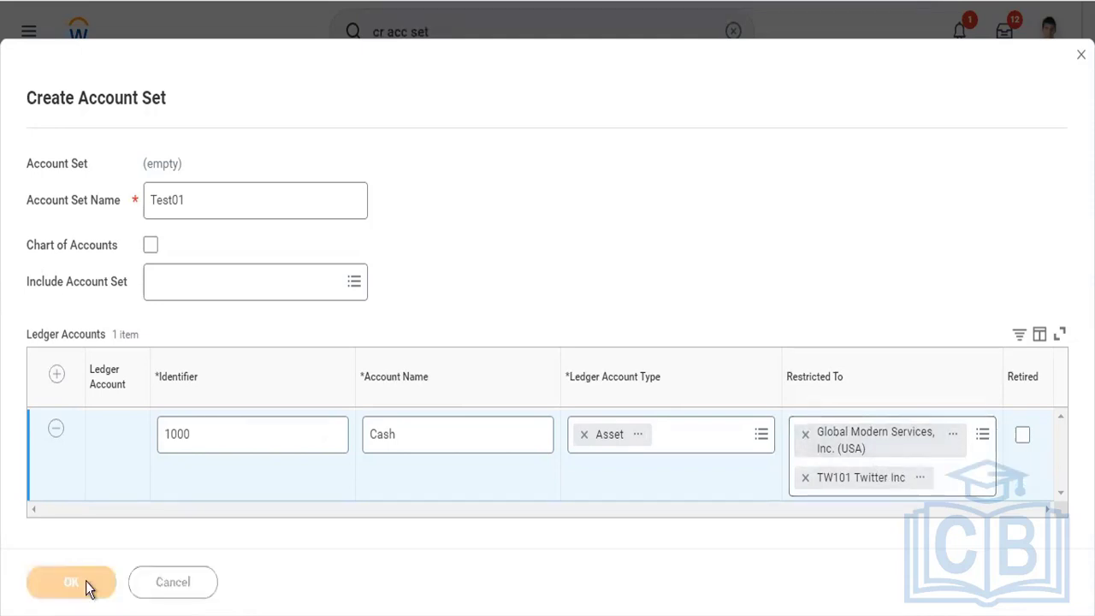
pyautogui.rightClick(636, 2)
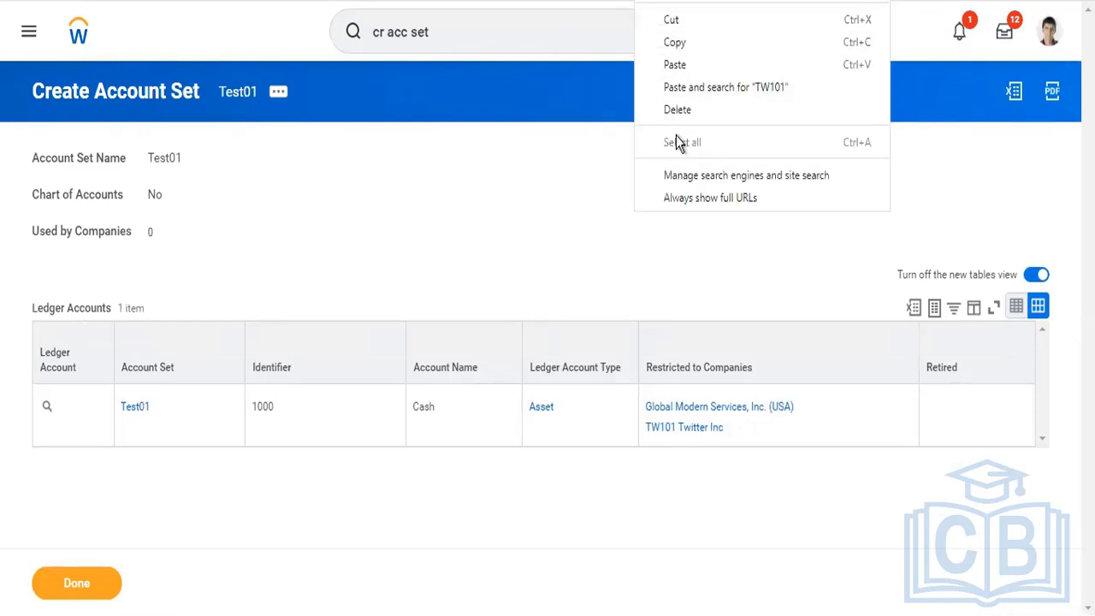
pyautogui.click(676, 107)
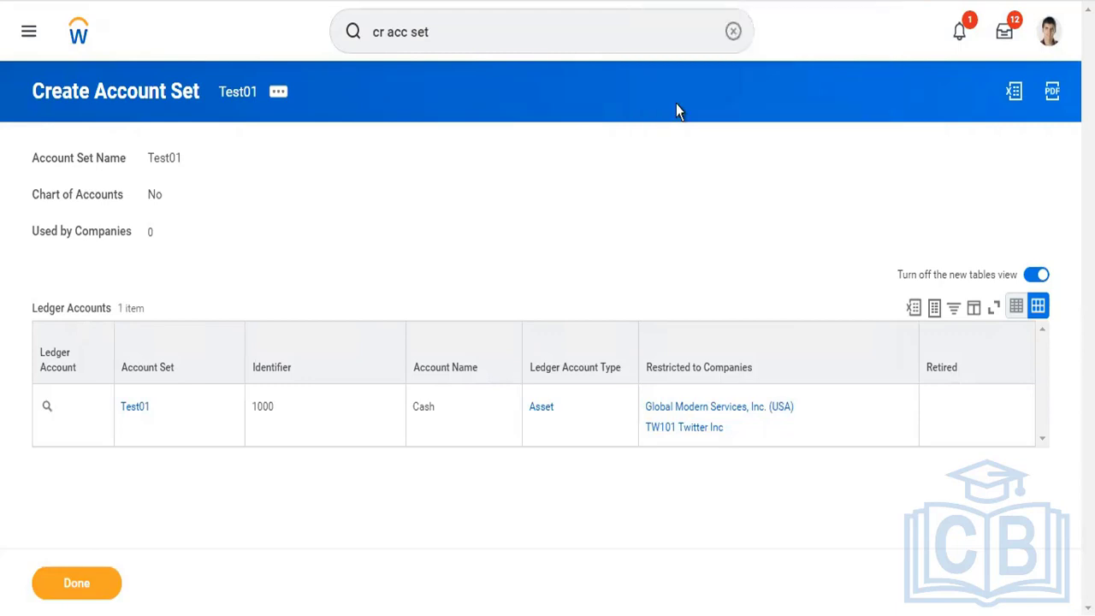
pyautogui.rightClick(635, 1)
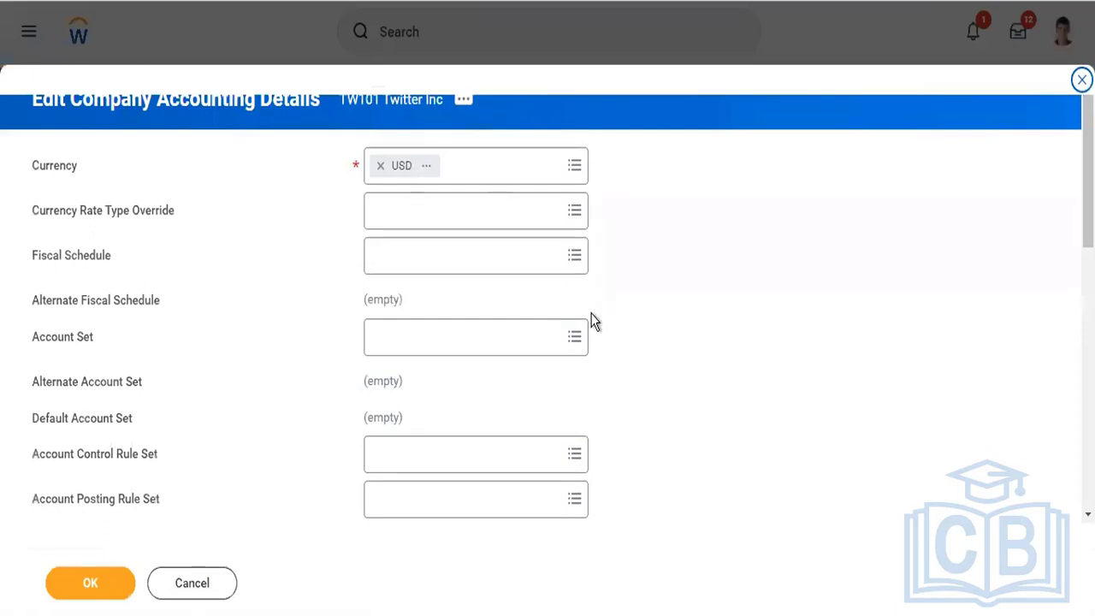
# In TW101 Twitter Inc's accounting details, set the fiscal schedule to Standard Corporate Schedule and the account set to Corporate.
pyautogui.scroll(-3, 594, 321)
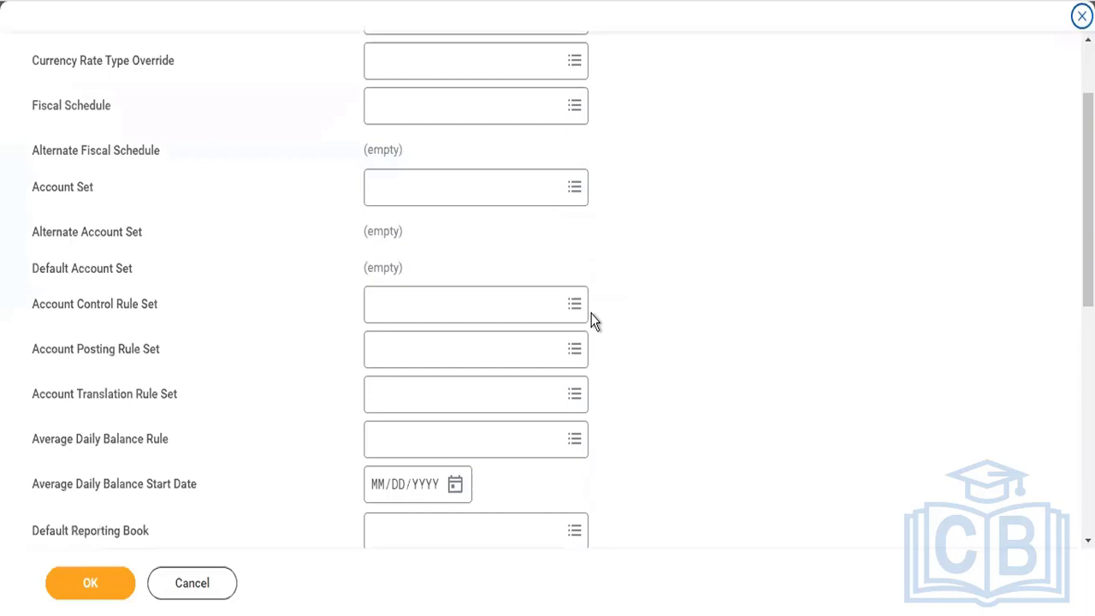
pyautogui.scroll(2, 496, 220)
pyautogui.click(472, 188)
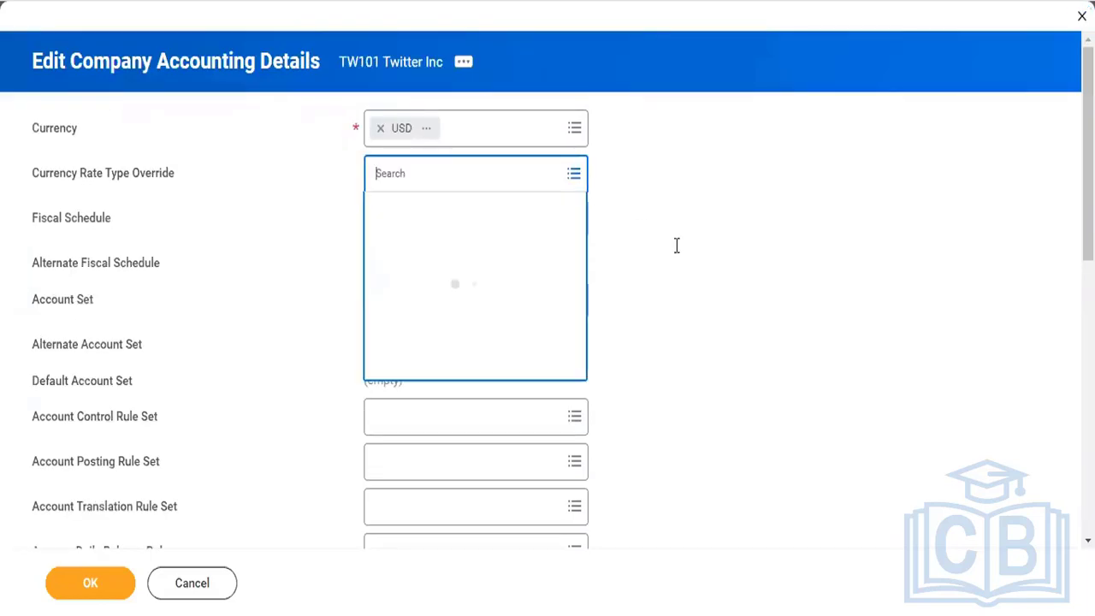
pyautogui.click(492, 222)
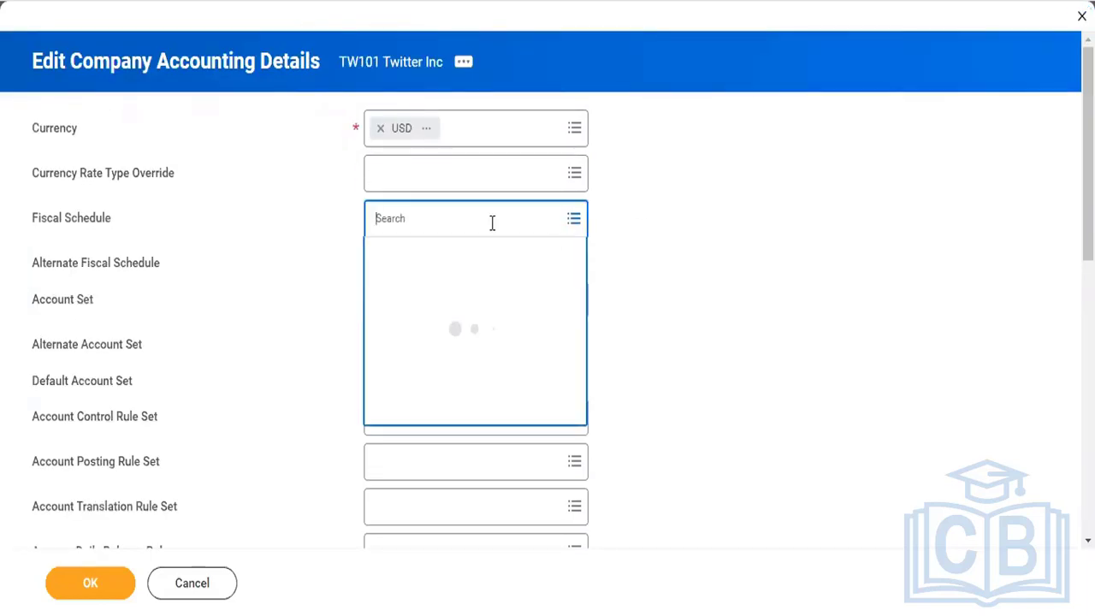
pyautogui.write('standard')
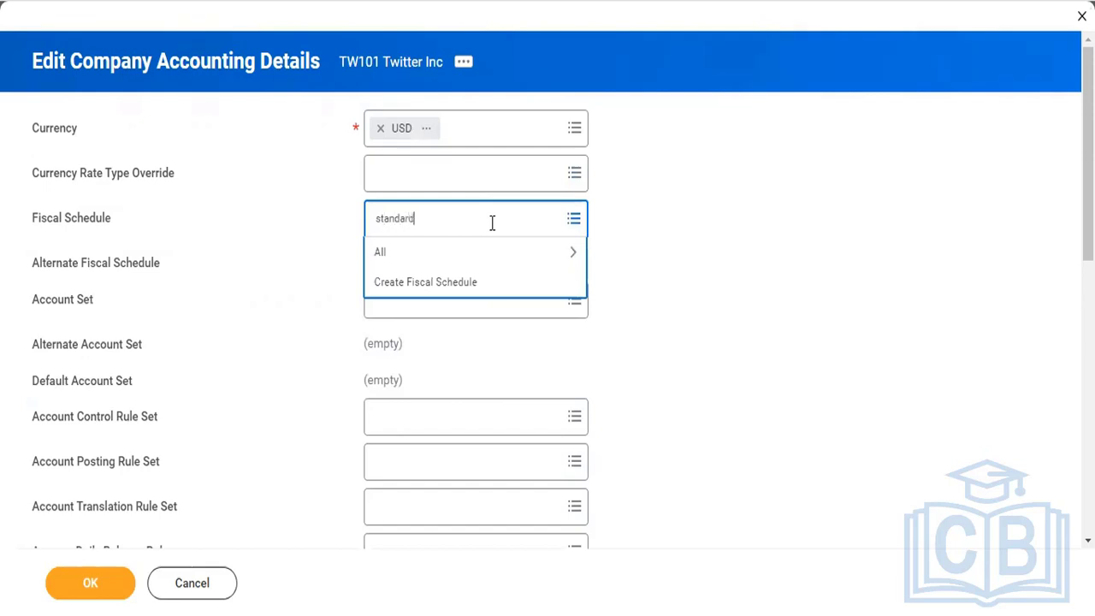
pyautogui.press('Return')
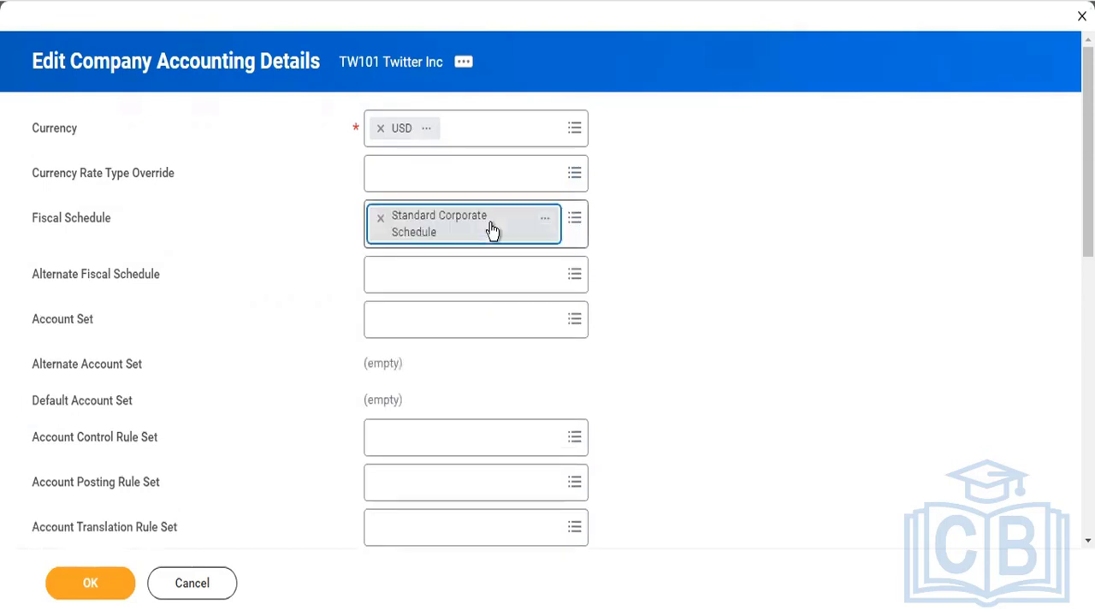
pyautogui.click(464, 332)
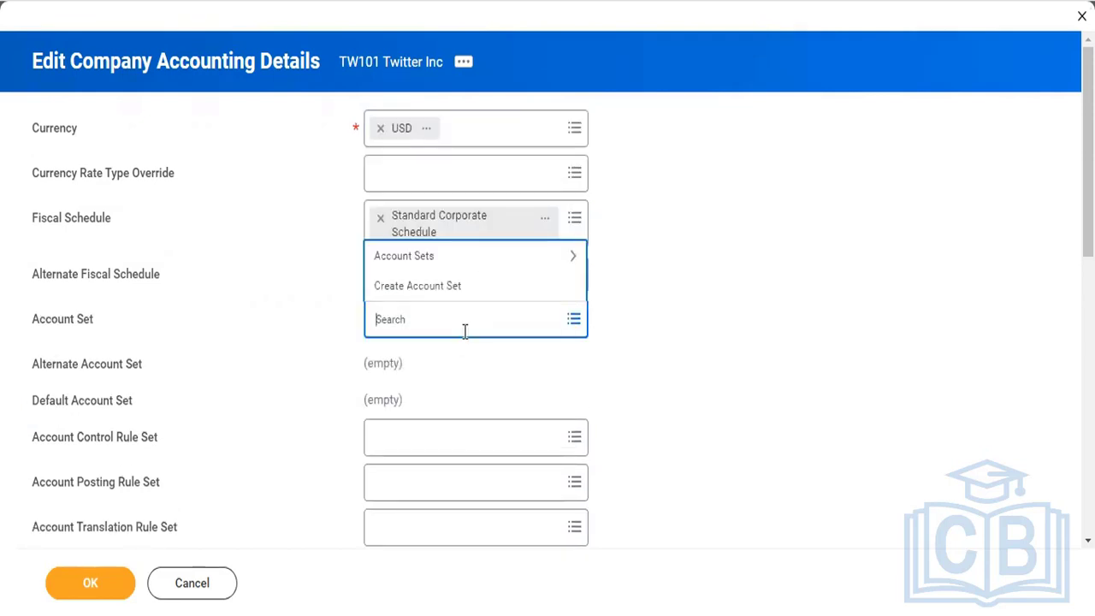
pyautogui.write('corp')
pyautogui.press('Return')
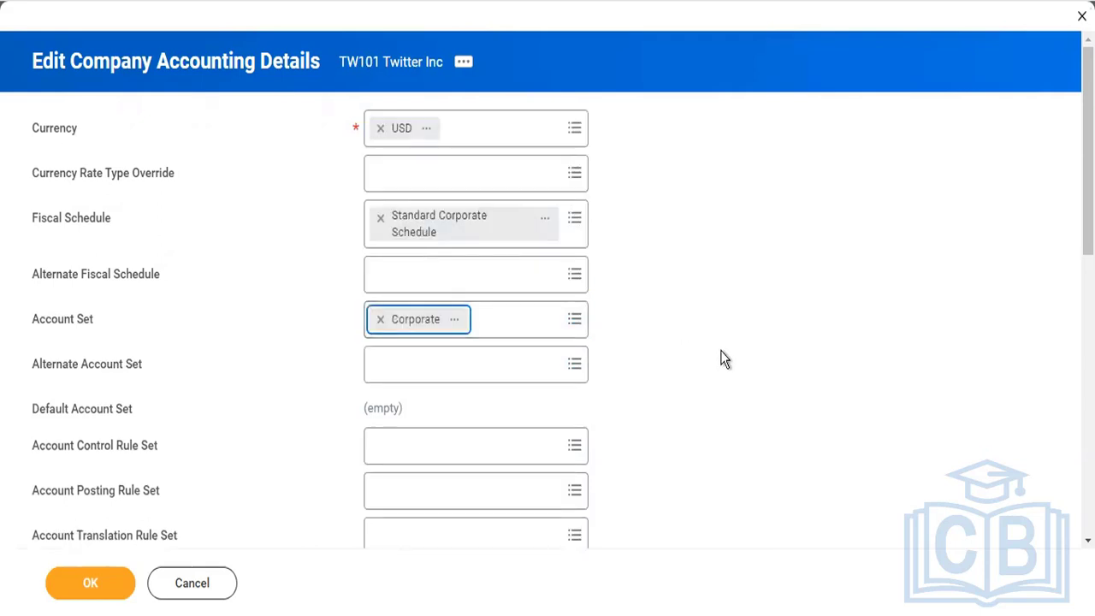
# Set the account control rule set to Standard Corporate Controls and the account posting rule set to Standard Corporate Account Posting Rule.
pyautogui.scroll(-3, 721, 358)
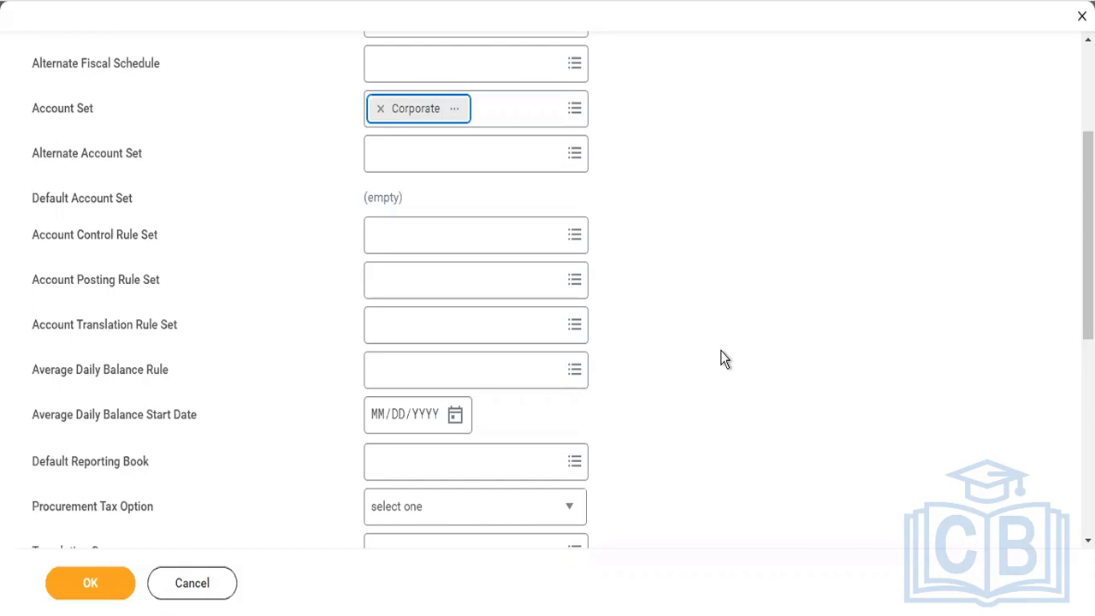
pyautogui.scroll(3, 721, 358)
pyautogui.click(479, 401)
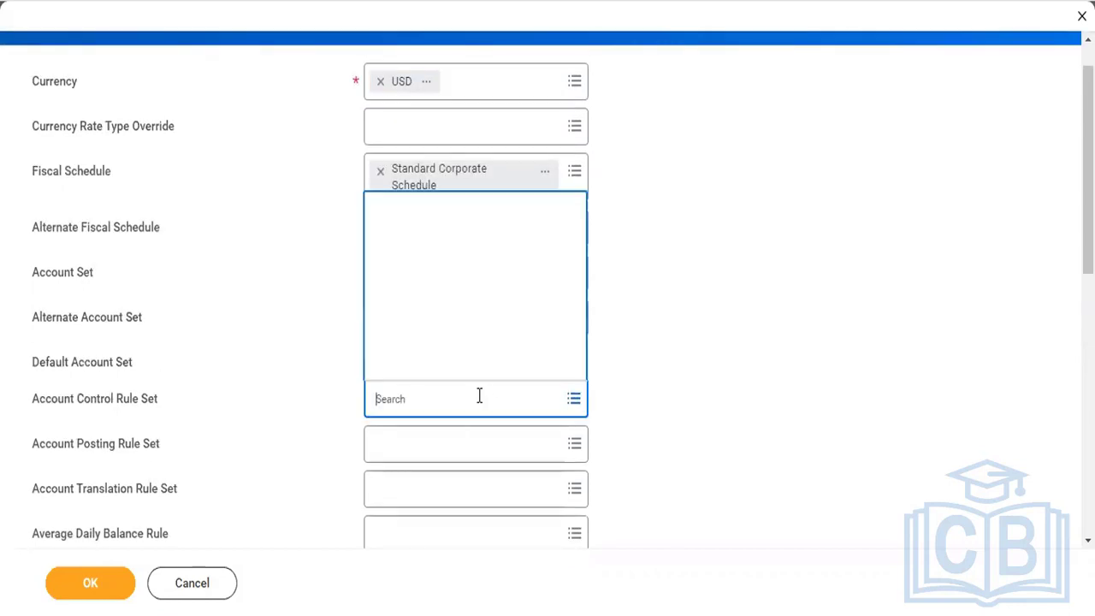
pyautogui.click(479, 342)
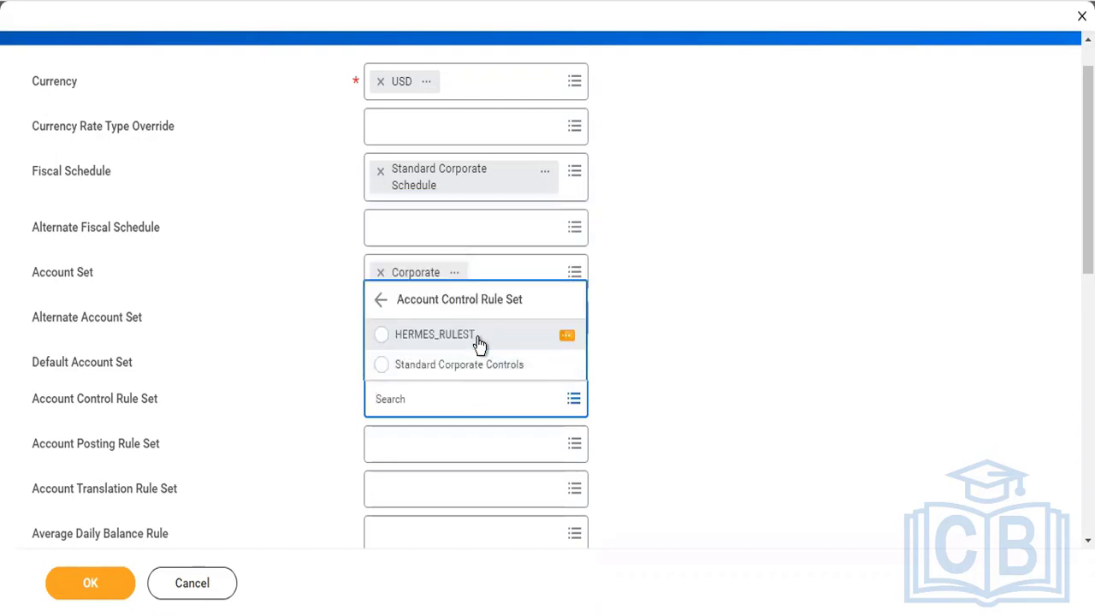
pyautogui.click(475, 368)
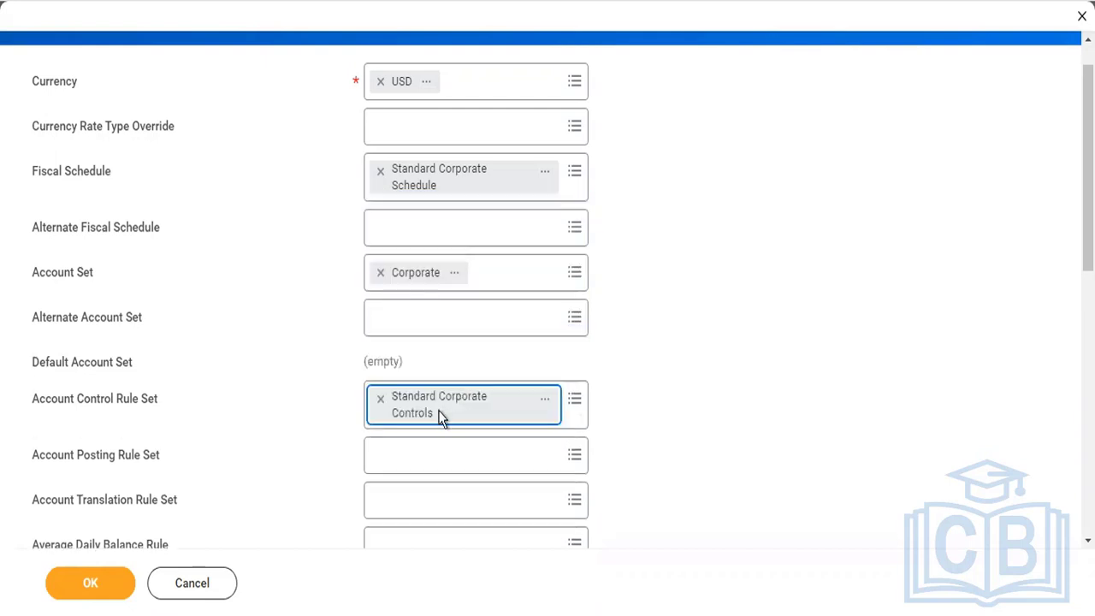
pyautogui.click(414, 450)
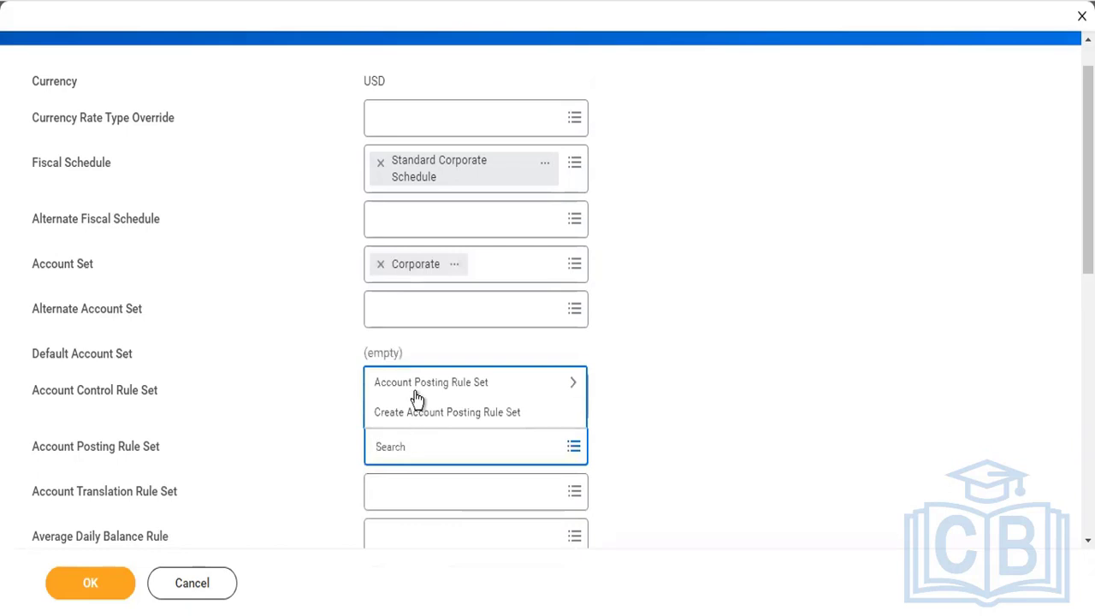
pyautogui.click(416, 395)
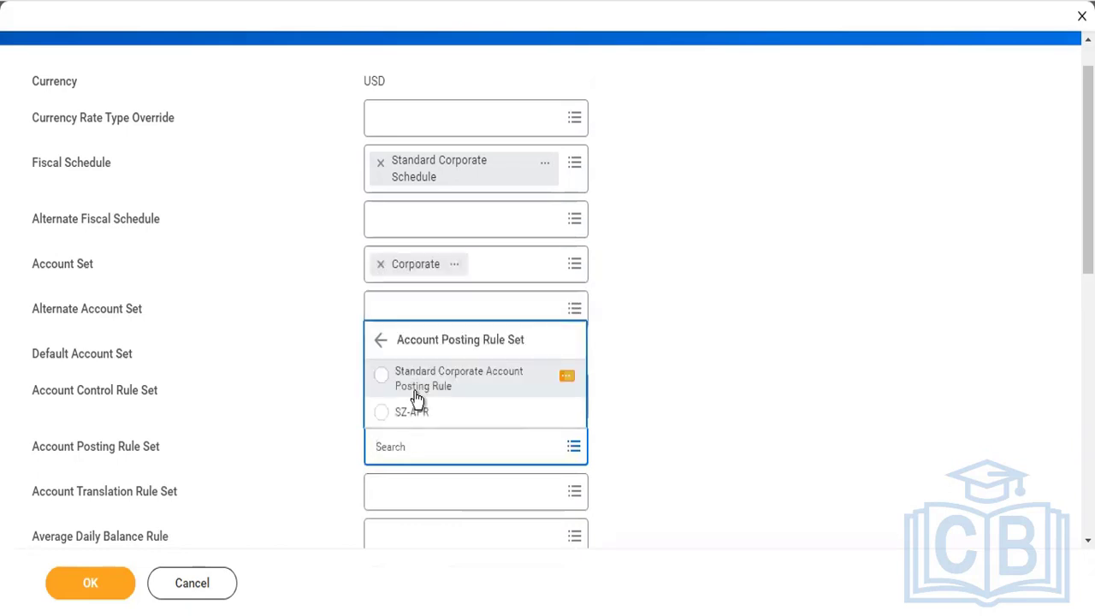
pyautogui.click(417, 395)
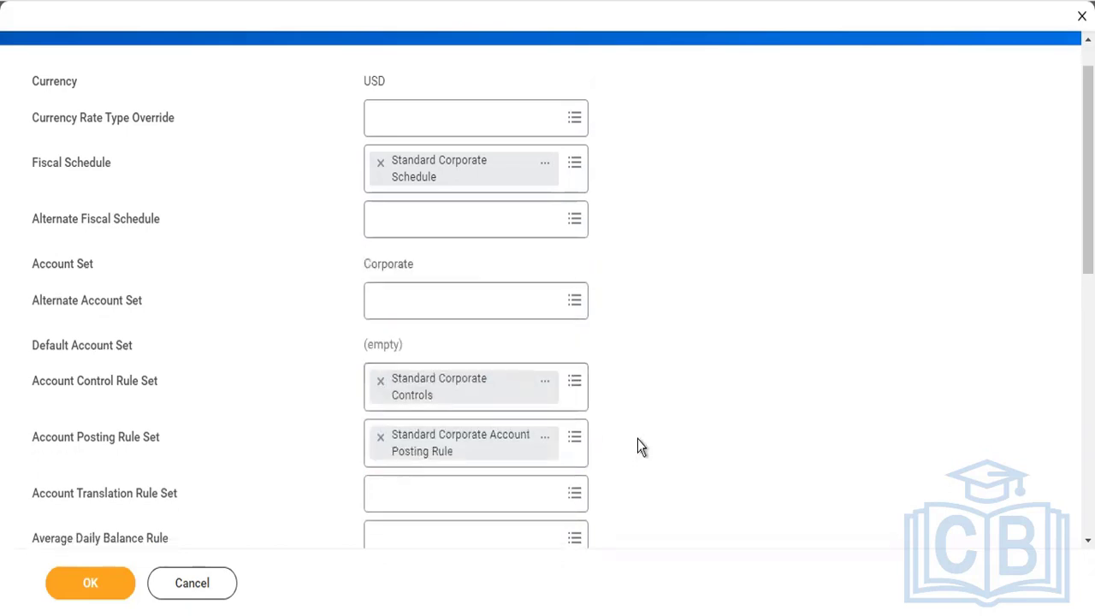
# Choose Reverse Debit/Credit as the company's journal reversal option.
pyautogui.scroll(-3, 637, 439)
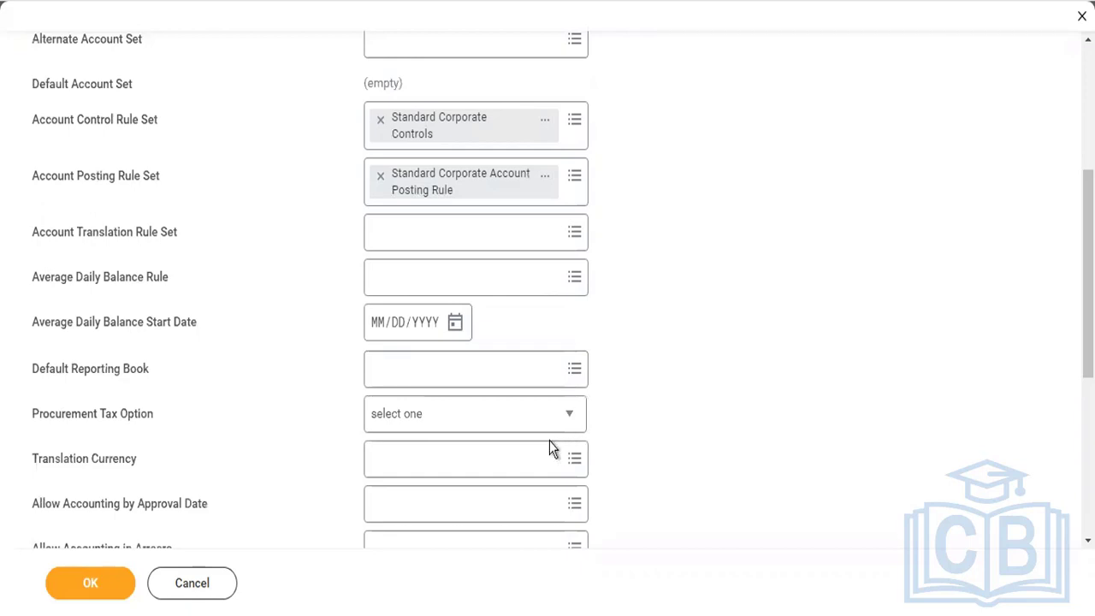
pyautogui.scroll(-3, 552, 449)
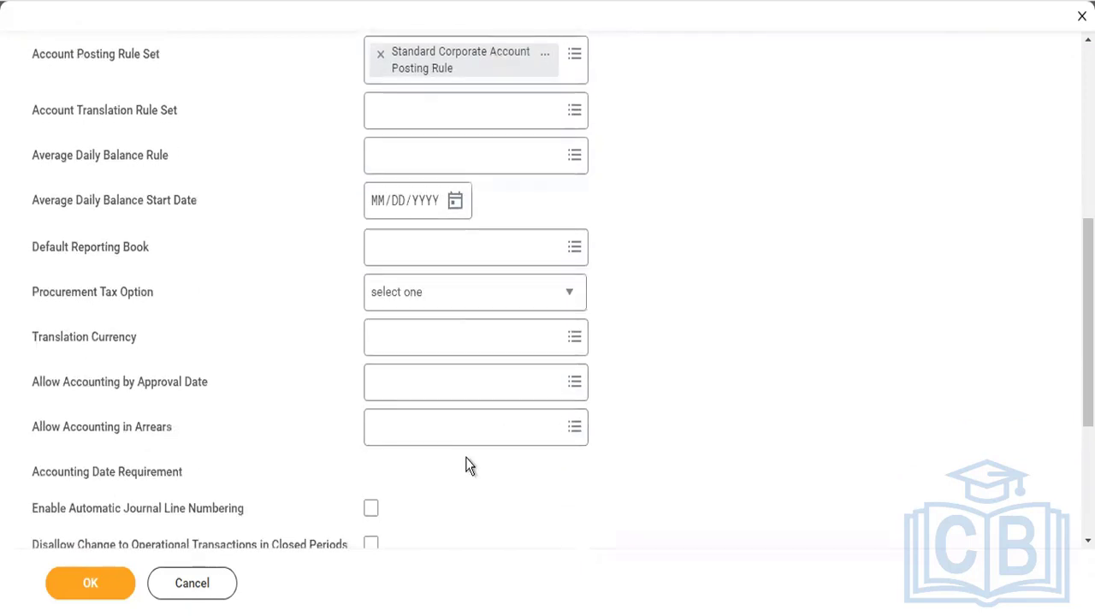
pyautogui.scroll(-3, 467, 464)
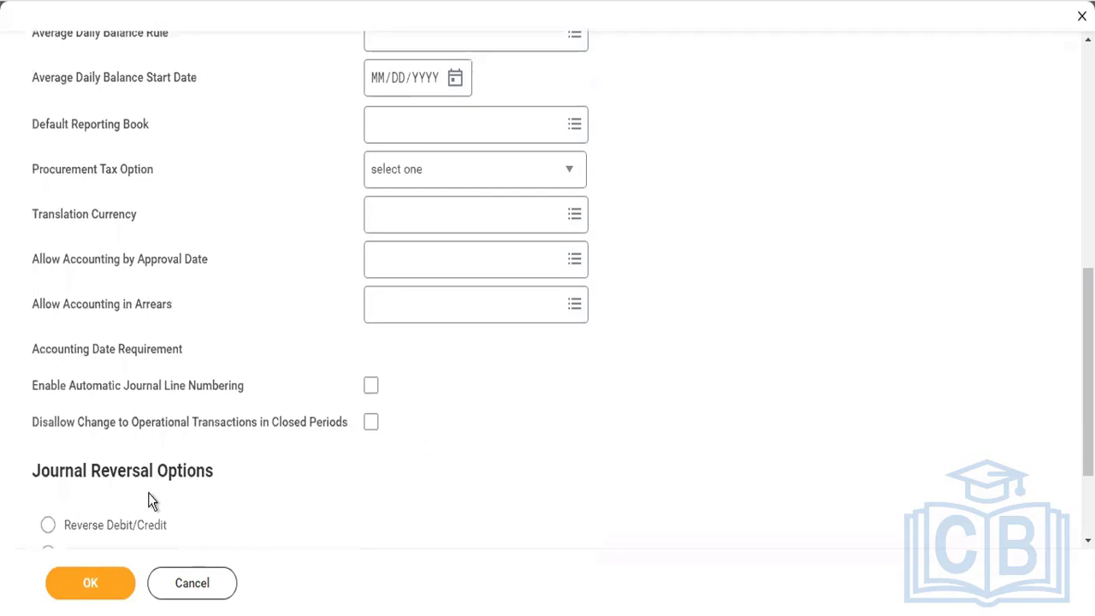
pyautogui.click(138, 524)
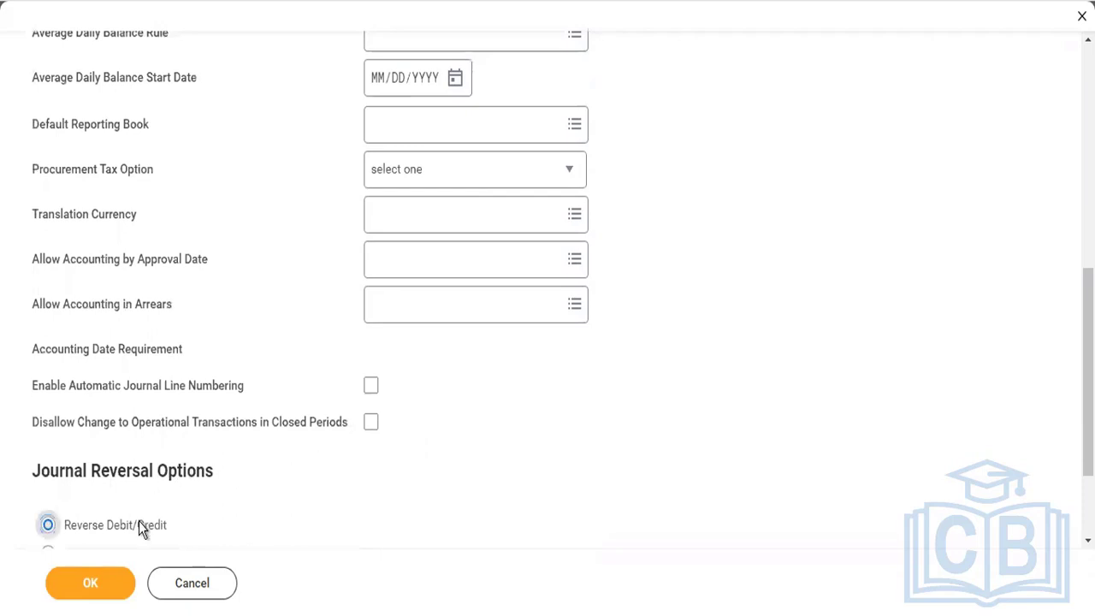
# Submit TW101 Twitter Inc's accounting details and reopen the company's Edit Company Accounting Details form.
pyautogui.click(88, 588)
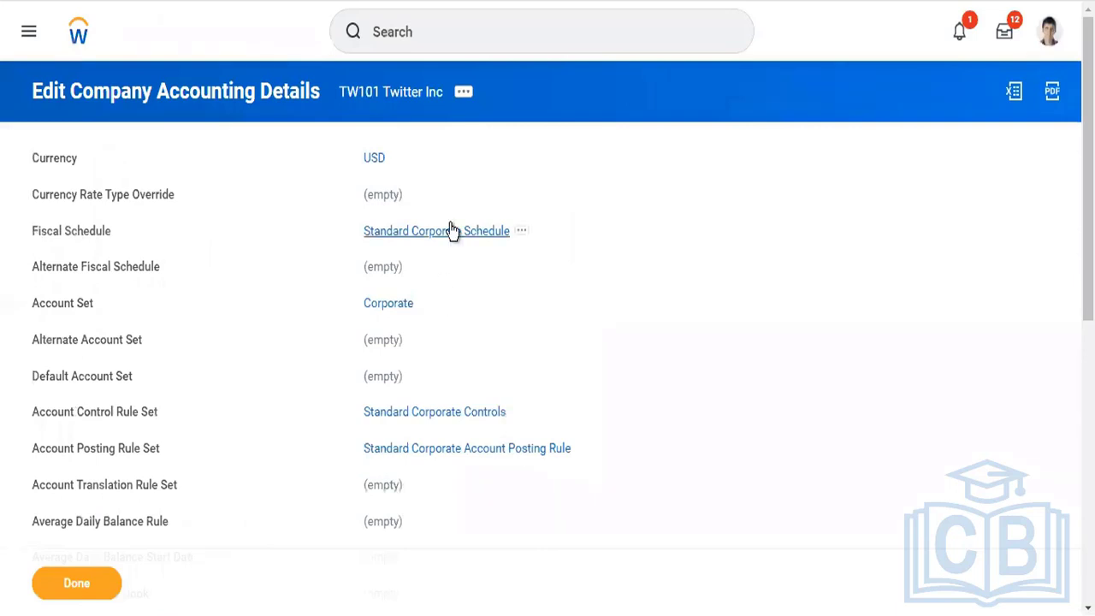
pyautogui.click(464, 92)
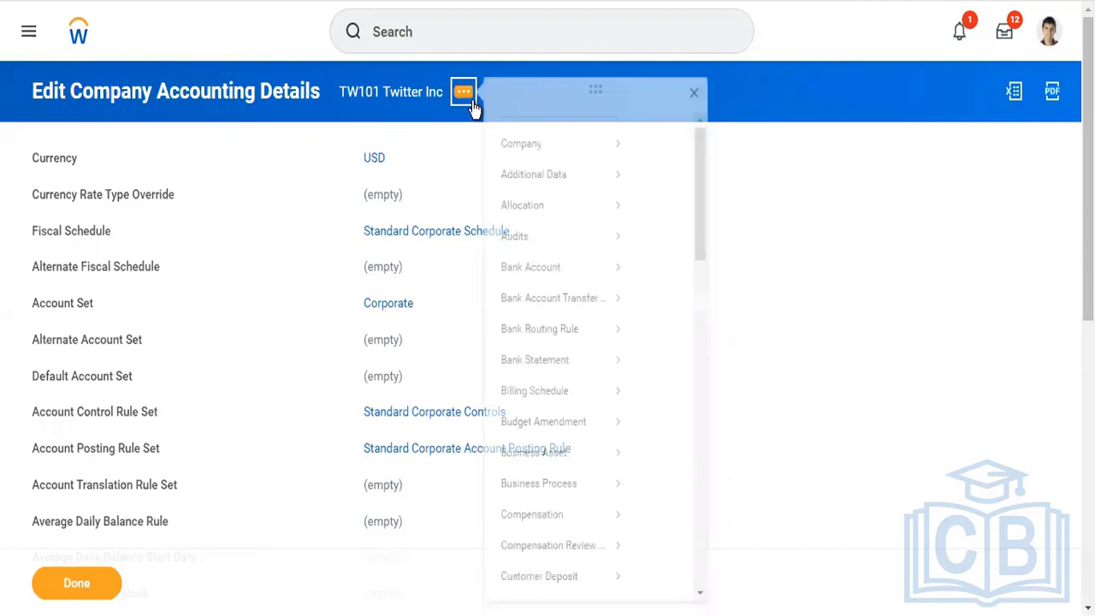
pyautogui.click(463, 92)
pyautogui.click(469, 98)
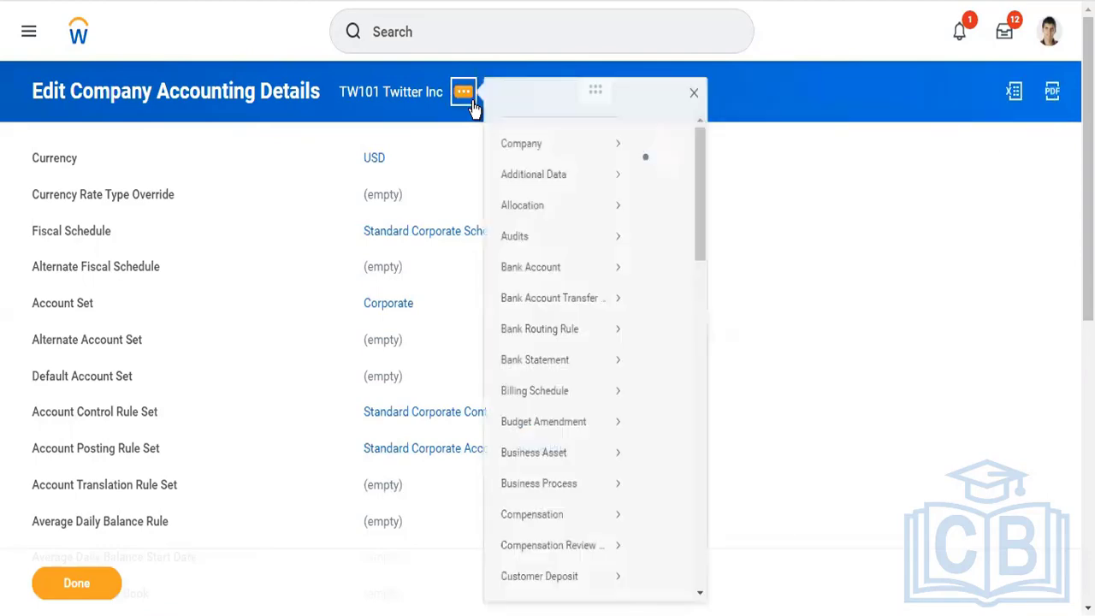
pyautogui.moveTo(592, 165)
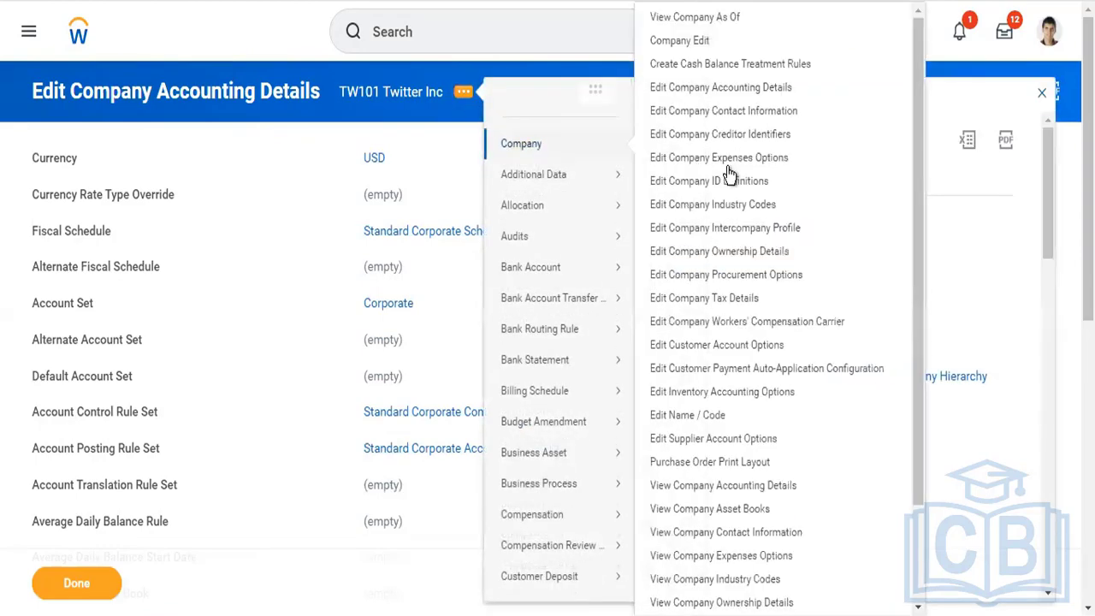
pyautogui.click(734, 89)
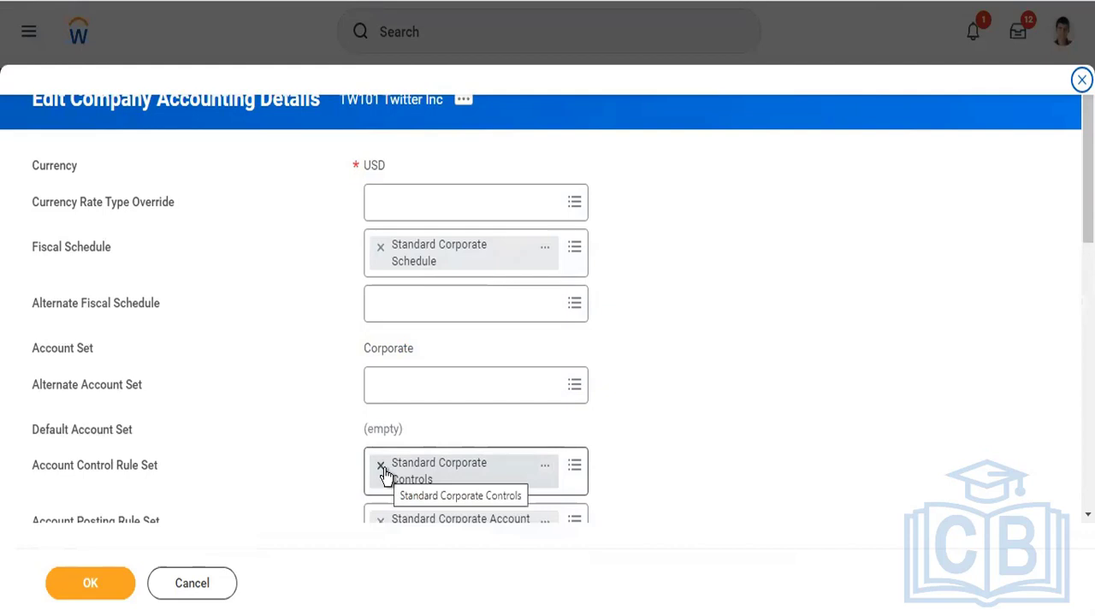
# Clear the account control rule set and reselect Standard Corporate Controls.
pyautogui.click(381, 467)
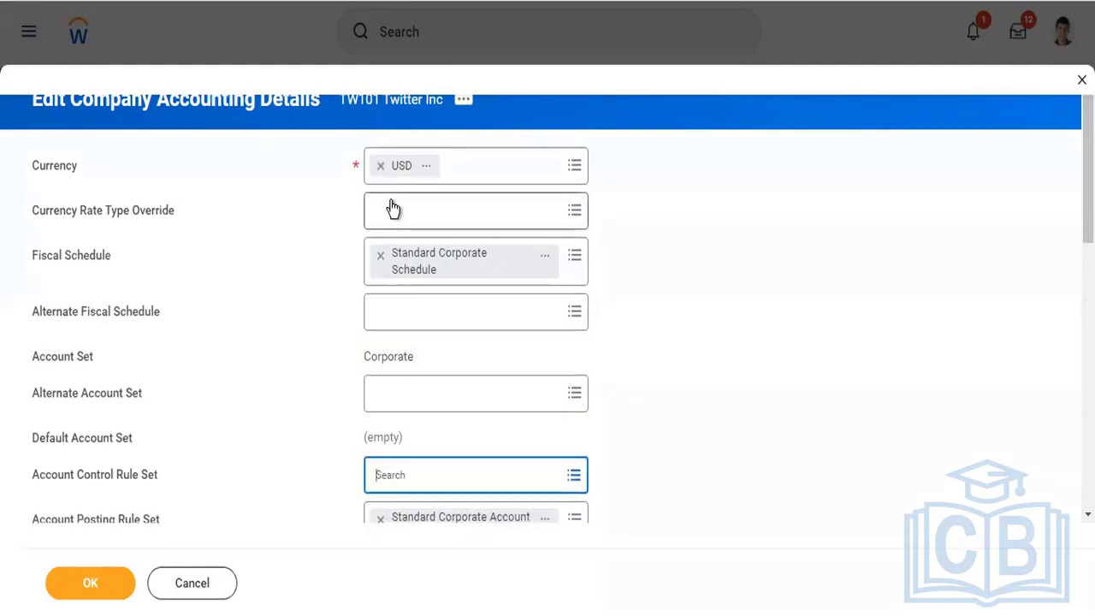
pyautogui.click(439, 476)
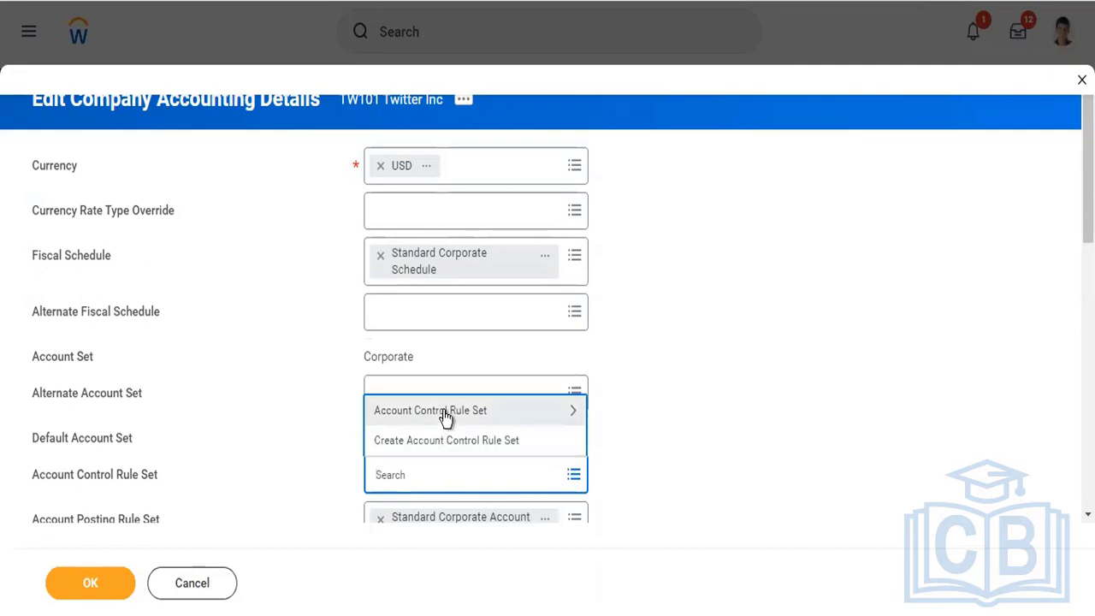
pyautogui.click(443, 411)
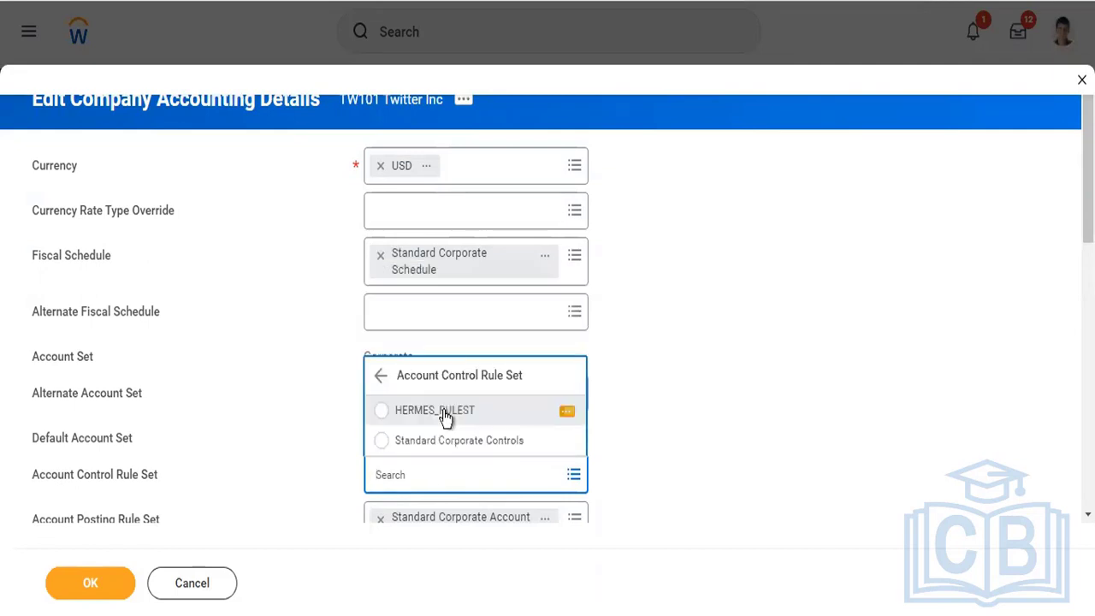
pyautogui.click(446, 441)
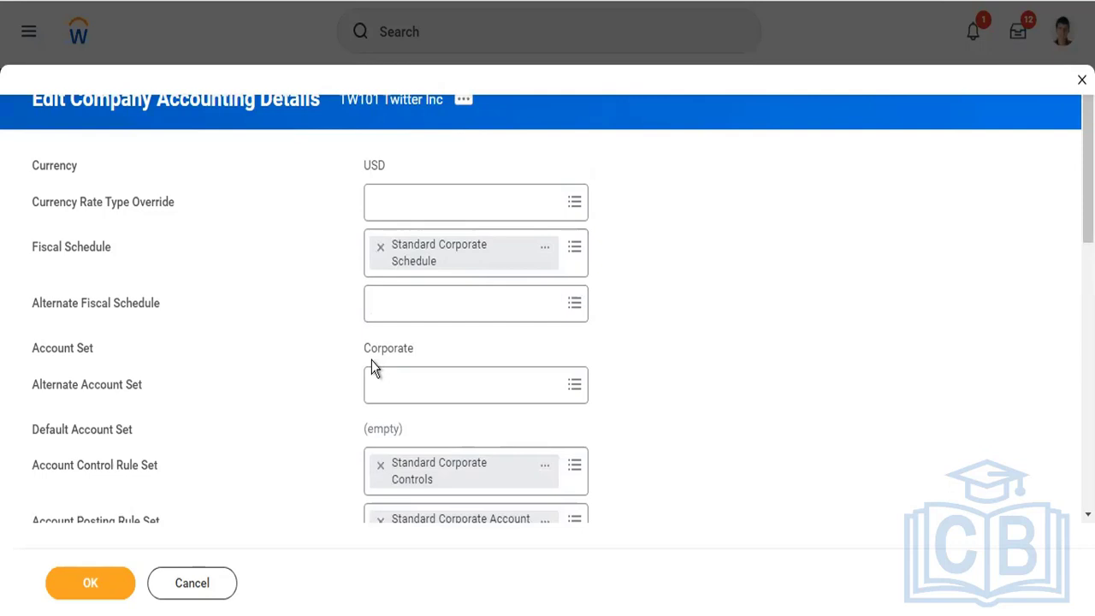
# Open the Standard Corporate Controls rule set and examine its companies, general threshold and ledger account approval thresholds.
pyautogui.scroll(-3, 432, 405)
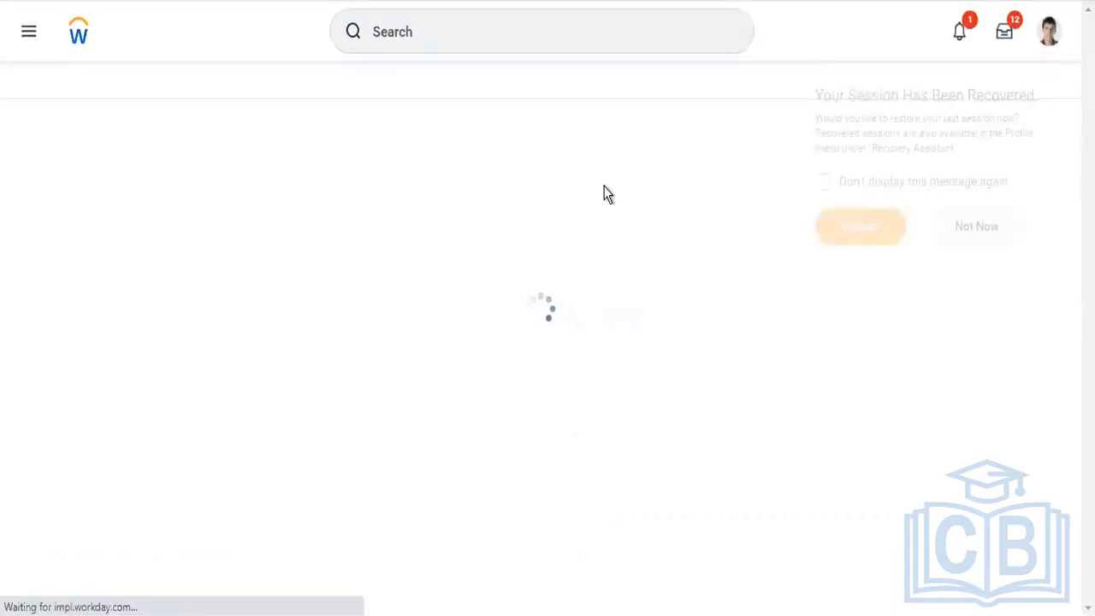
pyautogui.scroll(-3, 580, 157)
pyautogui.scroll(3, 580, 156)
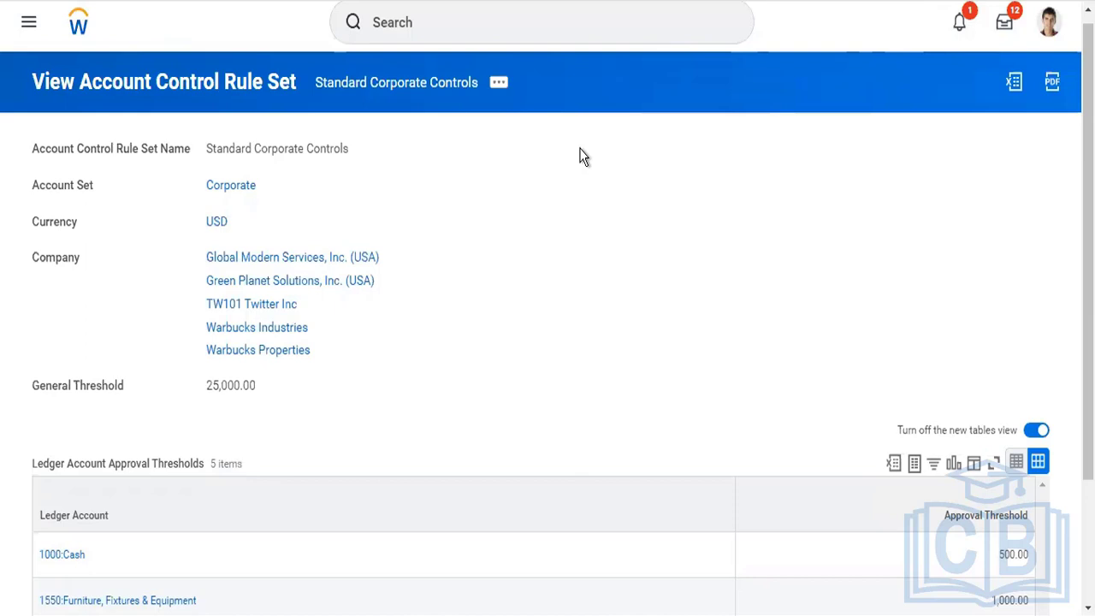
pyautogui.scroll(-2, 436, 351)
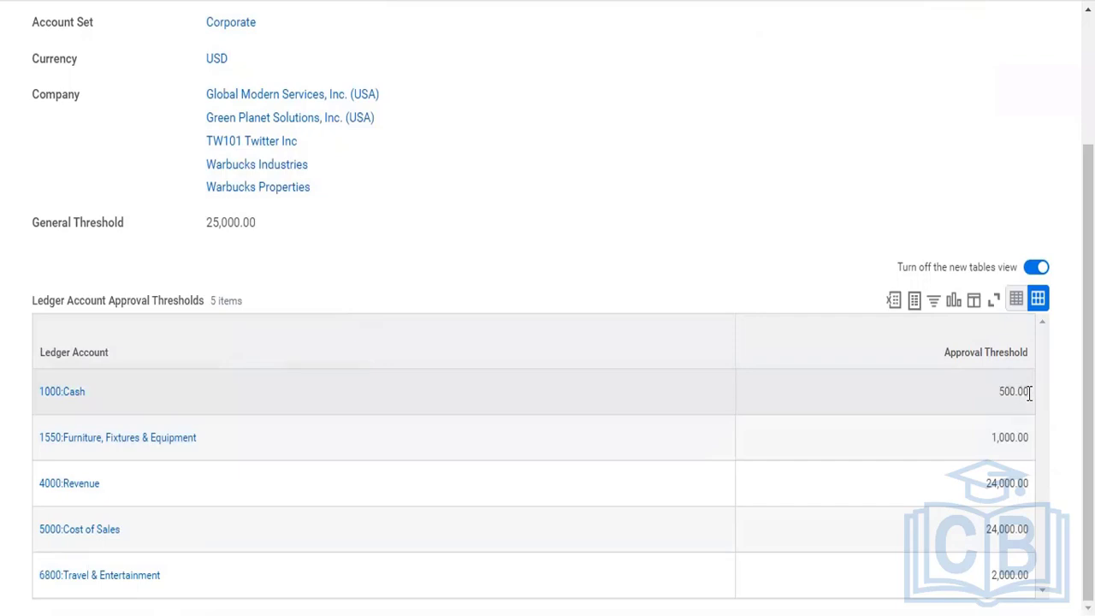
pyautogui.rightClick(1030, 395)
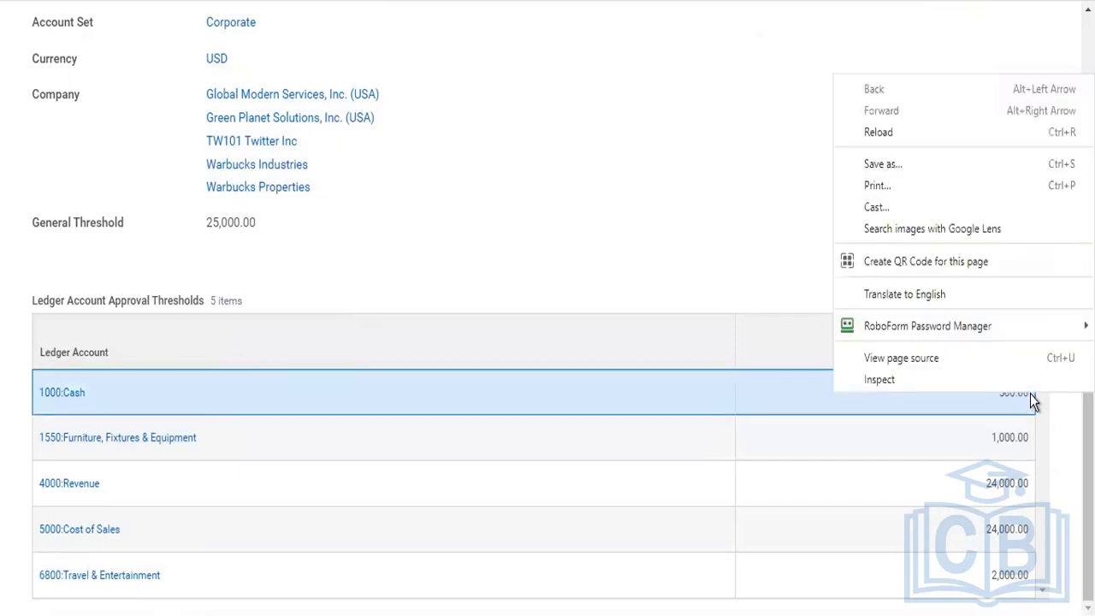
pyautogui.click(696, 248)
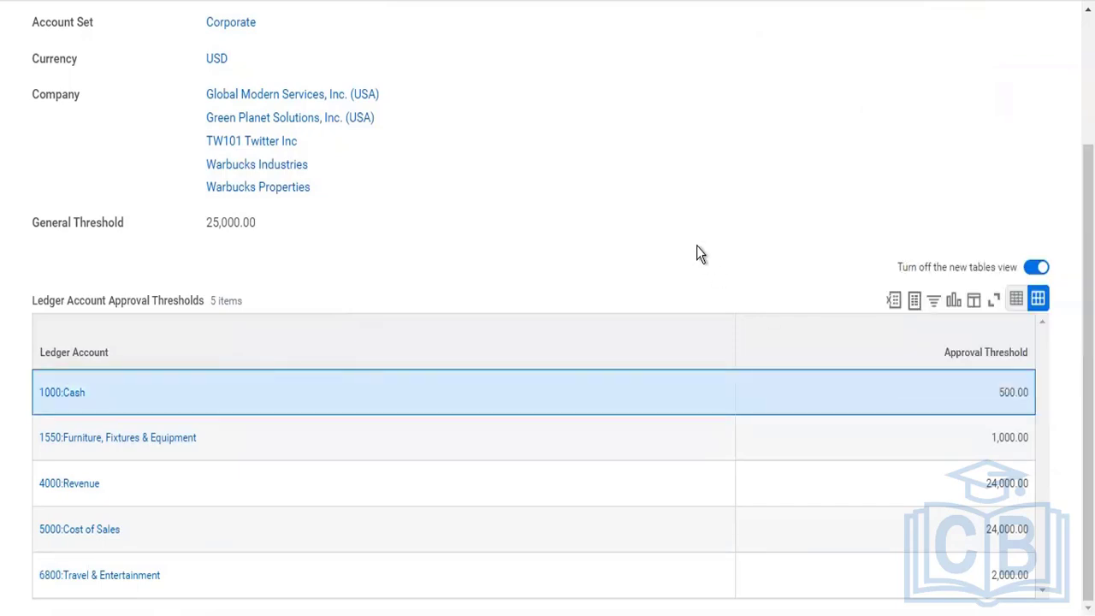
pyautogui.moveTo(87, 397)
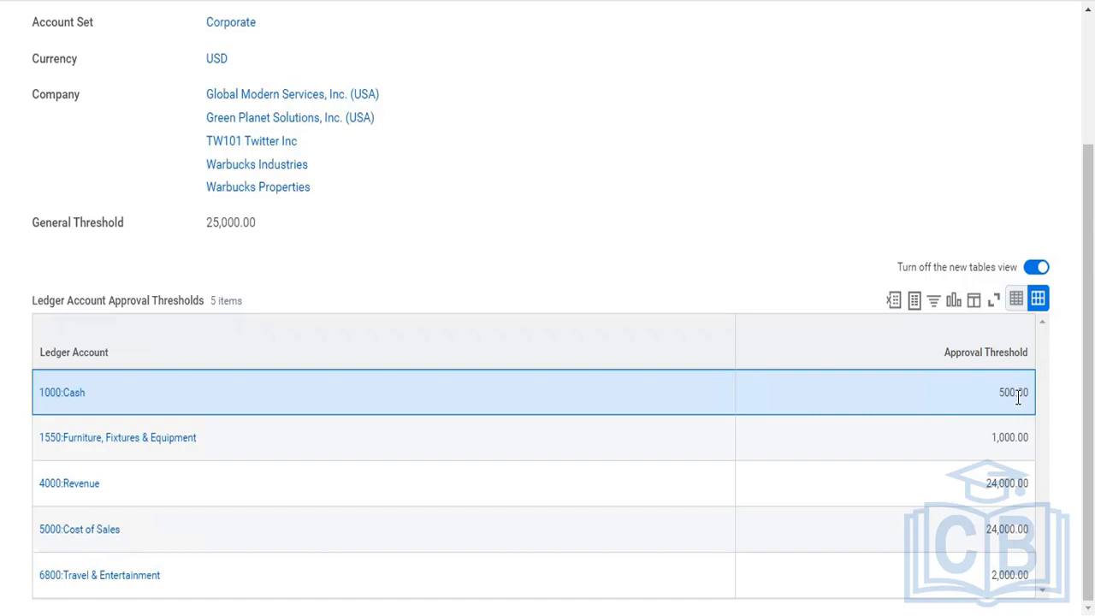
# Search for the Create Account Control Rule Set task and open it.
pyautogui.scroll(2, 1018, 397)
pyautogui.click(551, 38)
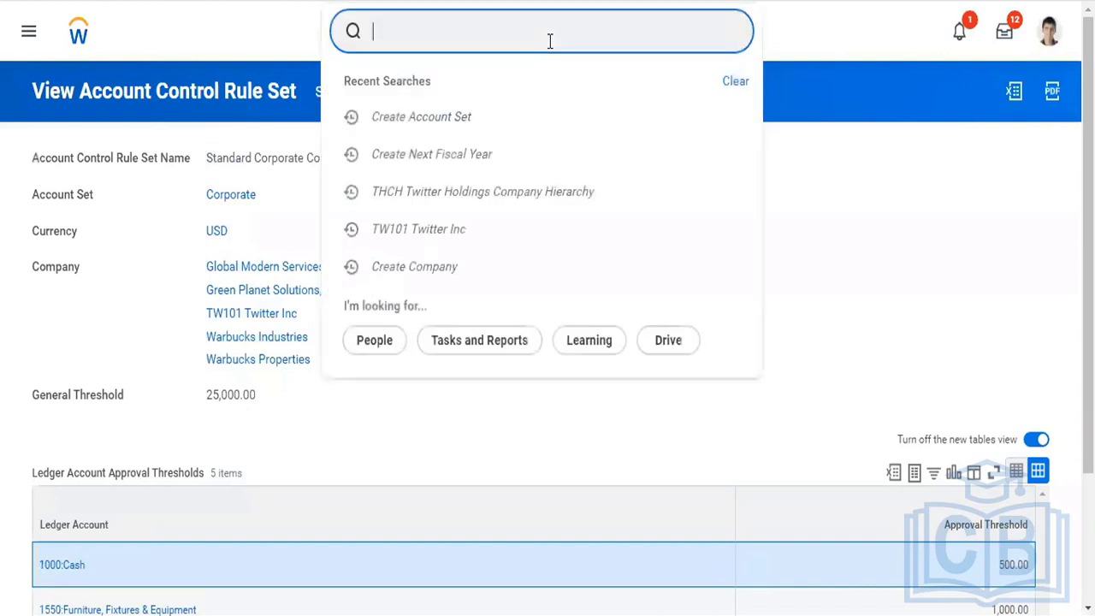
pyautogui.write('cr acc ')
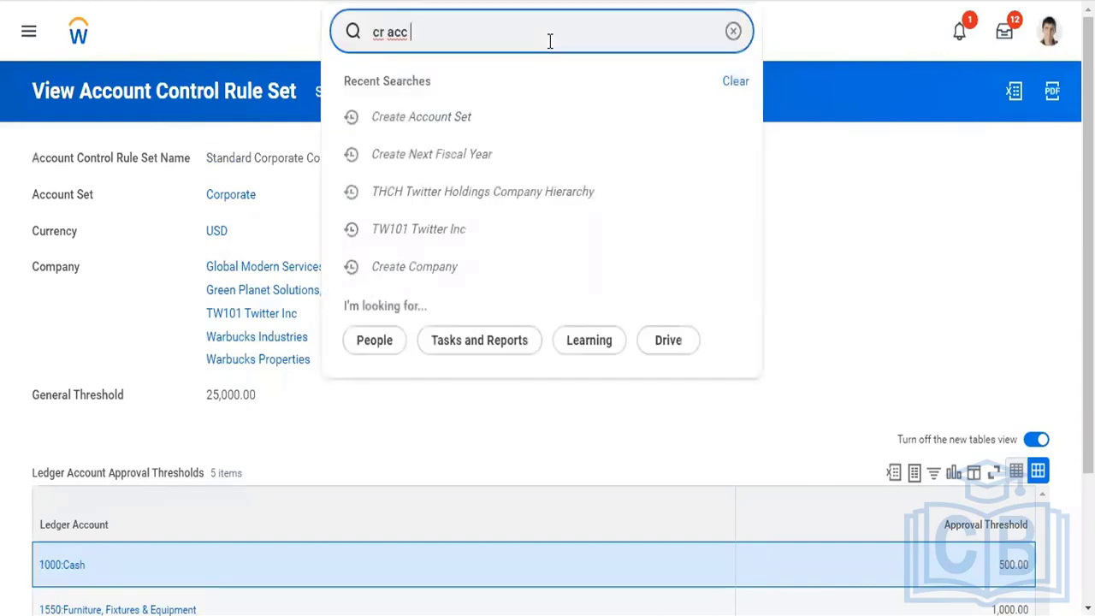
pyautogui.write('contr')
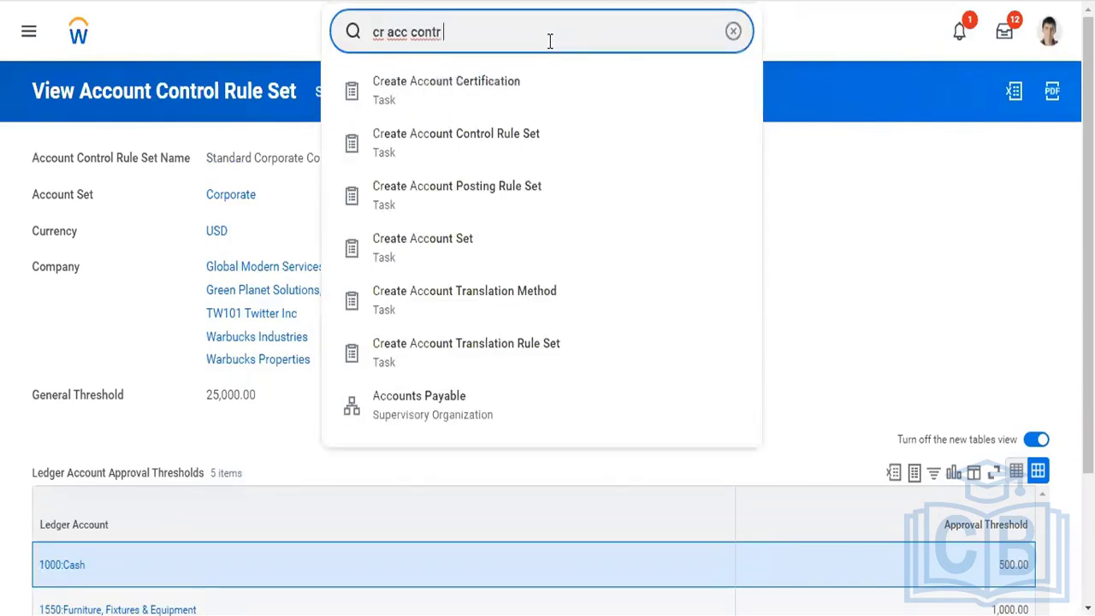
pyautogui.press('Down')
pyautogui.press('Return')
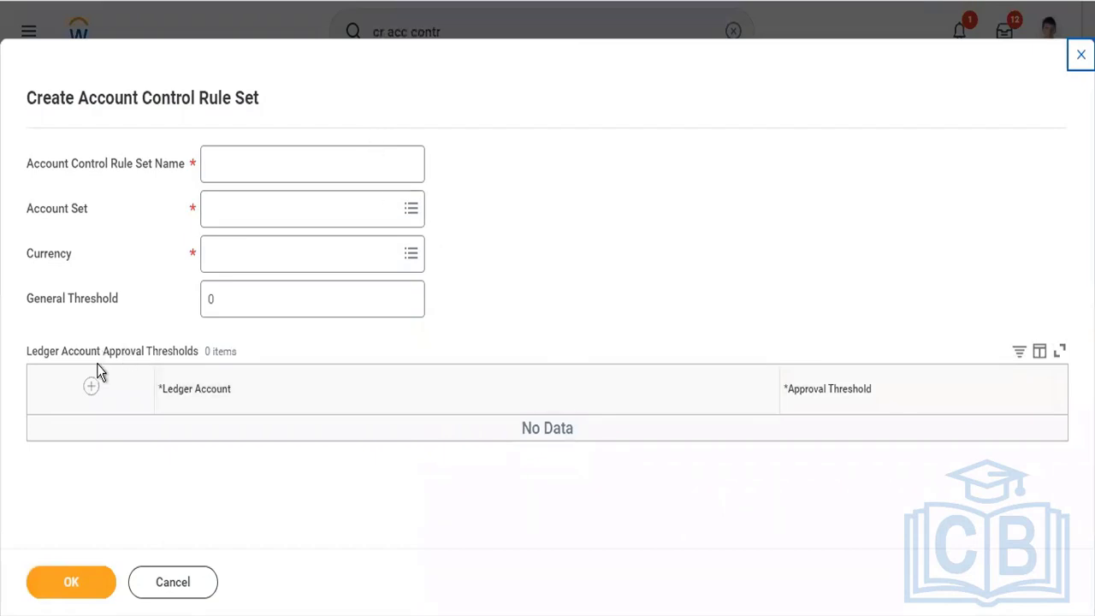
# Add a blank ledger account approval threshold row, check the account set choices, and return to the company accounting details without saving.
pyautogui.click(92, 387)
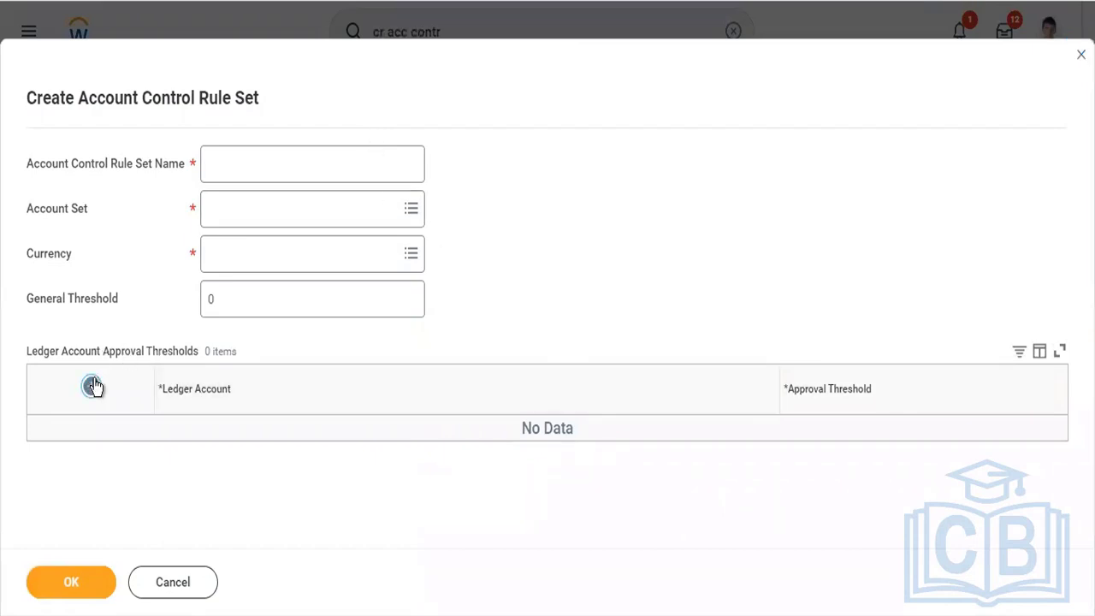
pyautogui.click(241, 211)
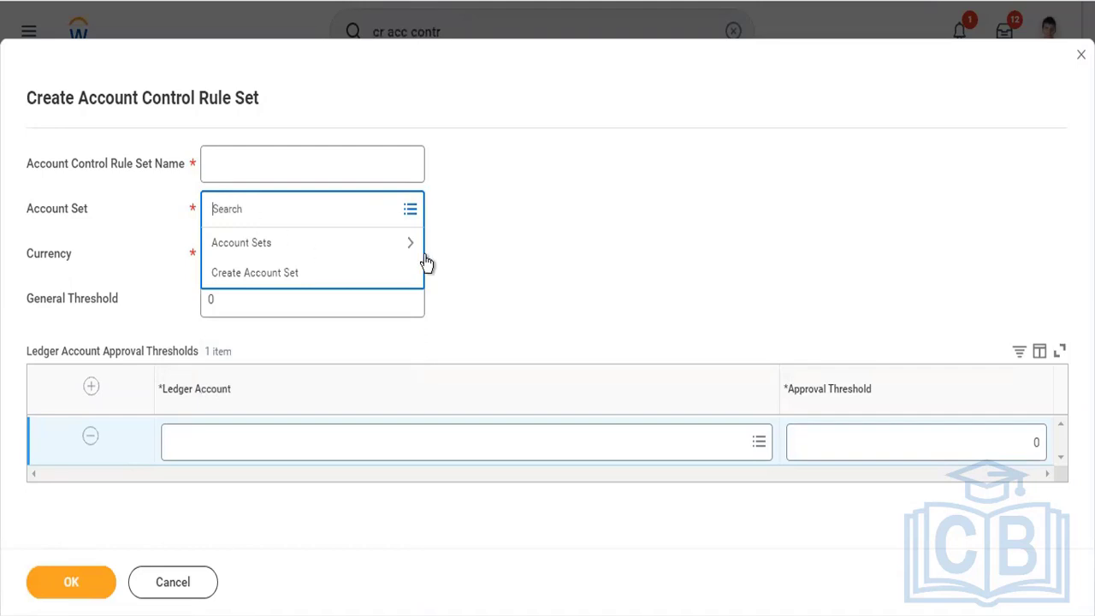
pyautogui.click(536, 254)
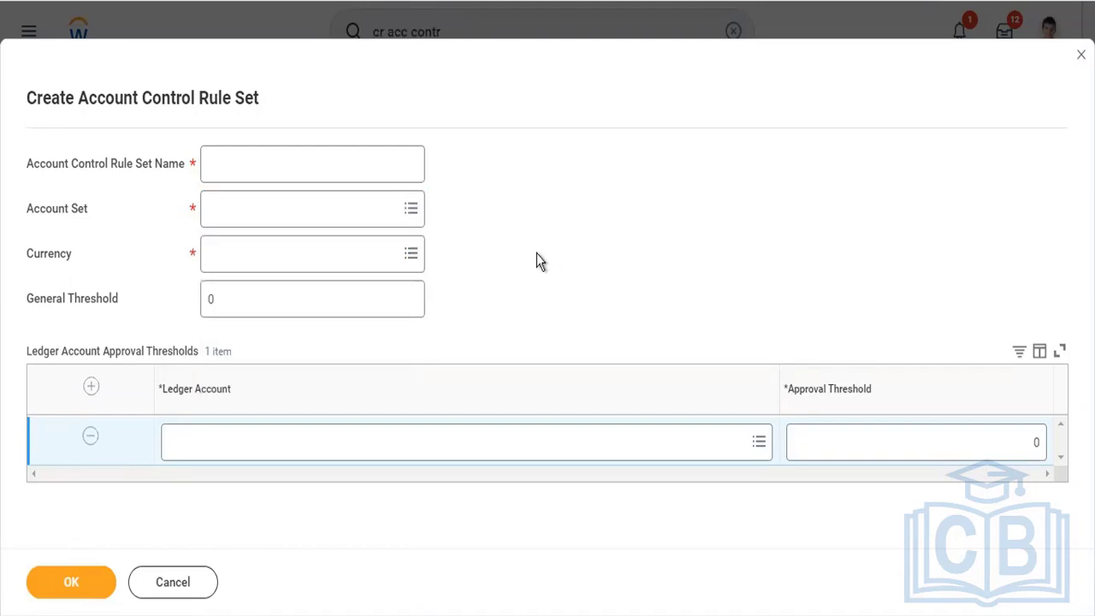
pyautogui.click(805, 439)
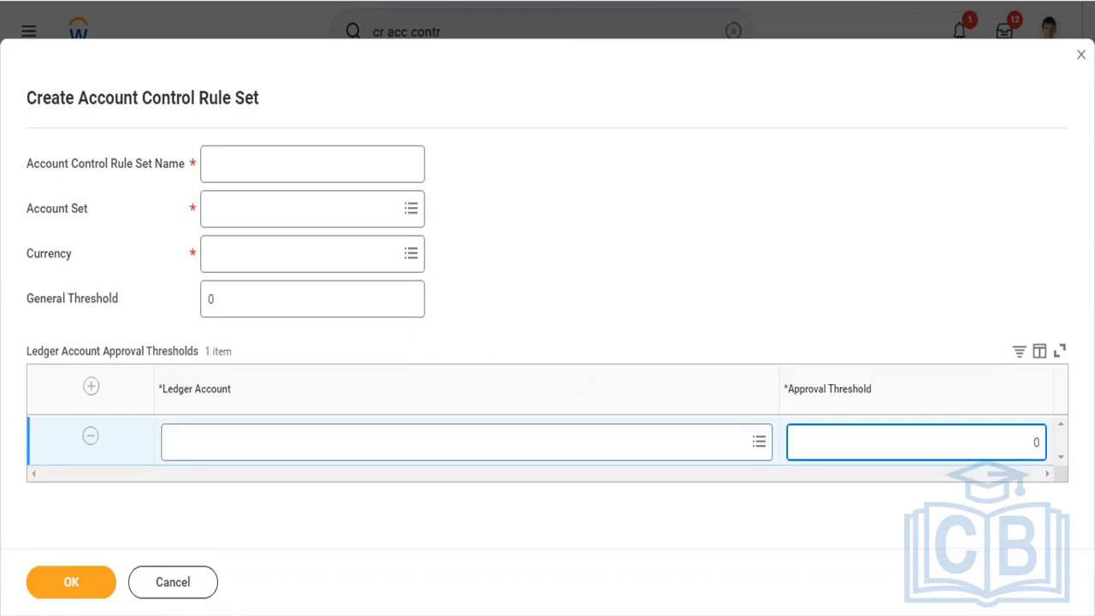
pyautogui.rightClick(619, 2)
pyautogui.click(674, 176)
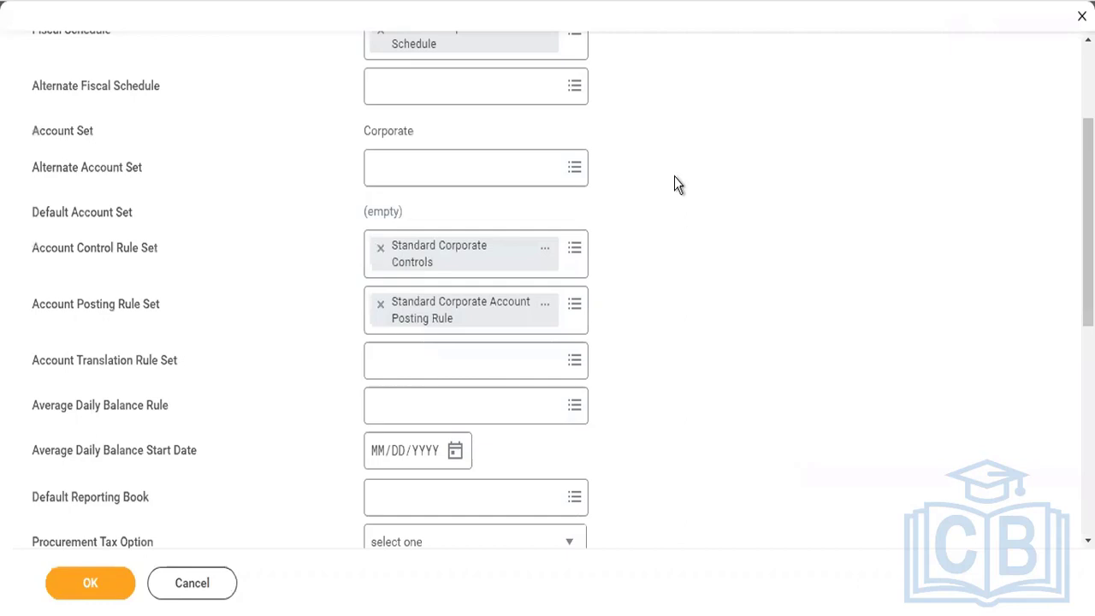
# Open the Standard Corporate Account Posting Rule set from the accounting details and decline restoring the last session.
pyautogui.scroll(-2, 674, 185)
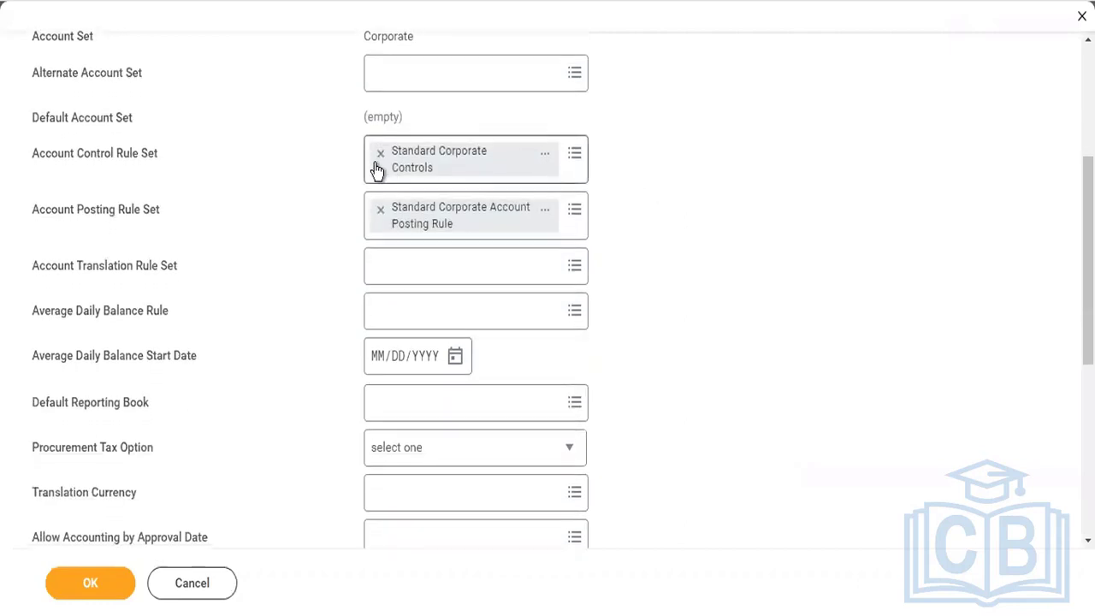
pyautogui.rightClick(411, 225)
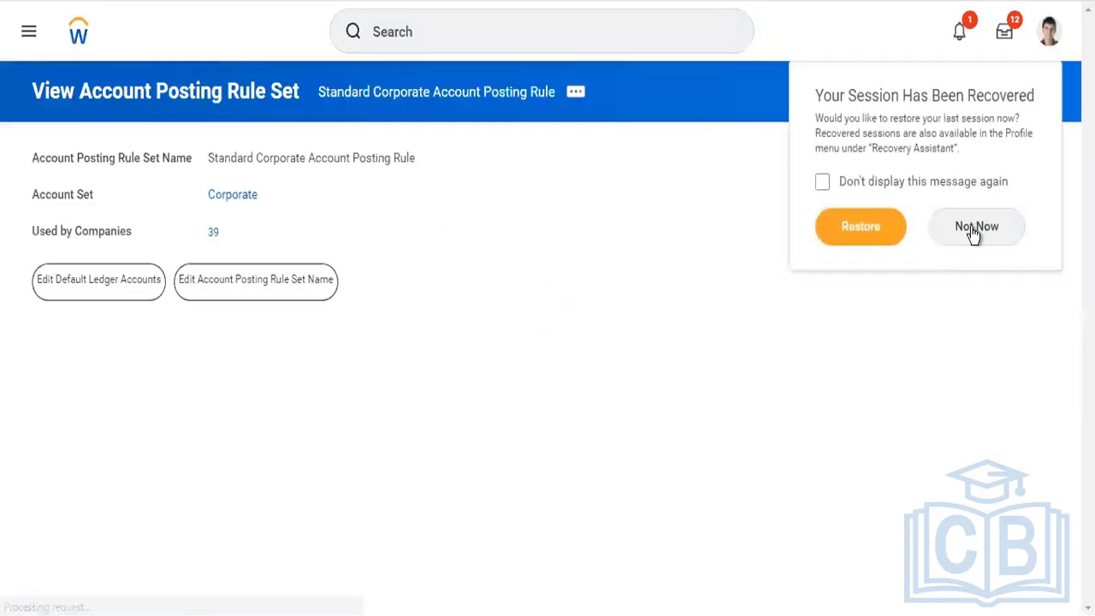
pyautogui.click(973, 230)
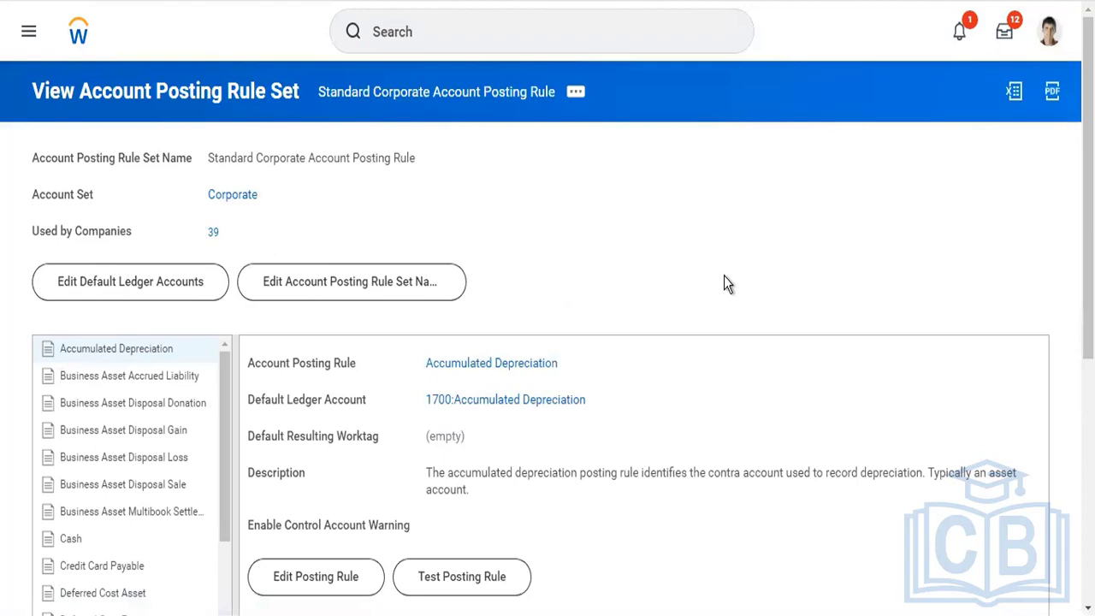
# Examine the default ledger accounts and conditions of the Cash and Payables posting rules.
pyautogui.scroll(-3, 551, 254)
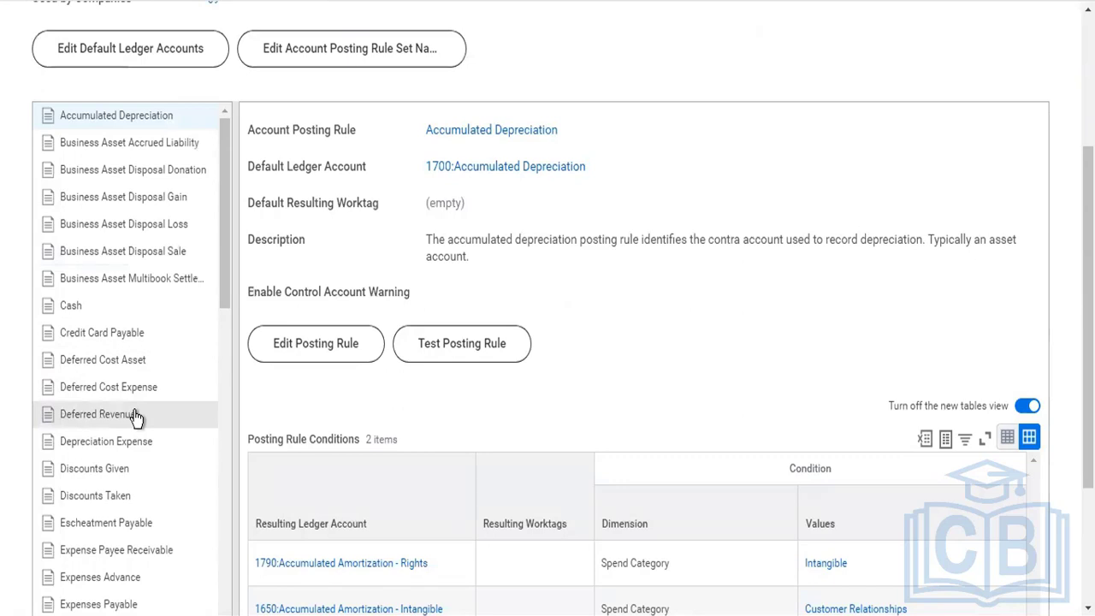
pyautogui.click(94, 316)
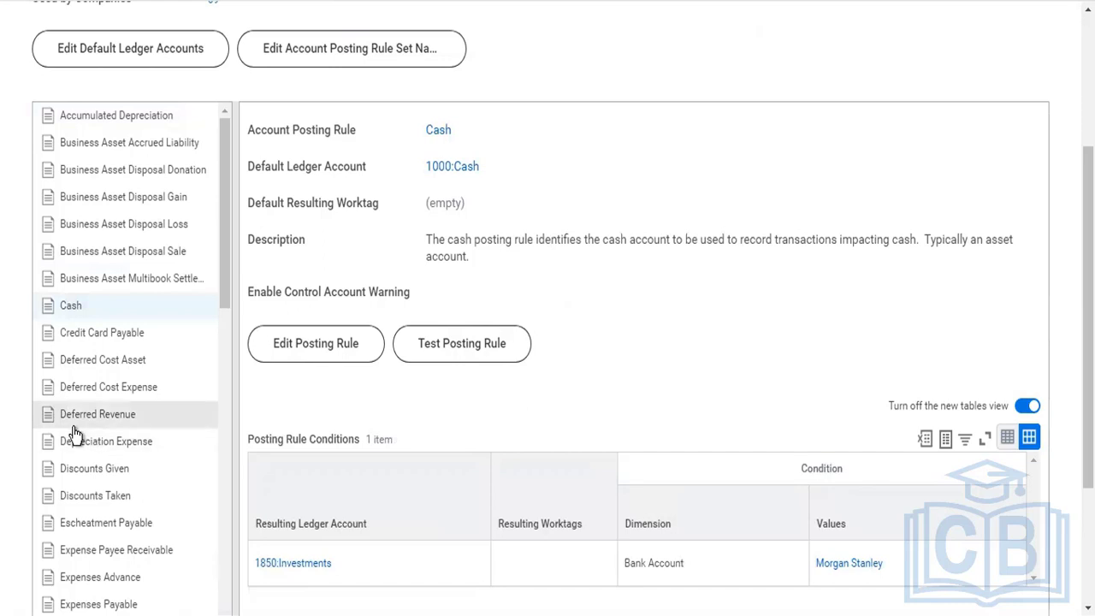
pyautogui.scroll(-4, 76, 435)
pyautogui.scroll(-5, 75, 435)
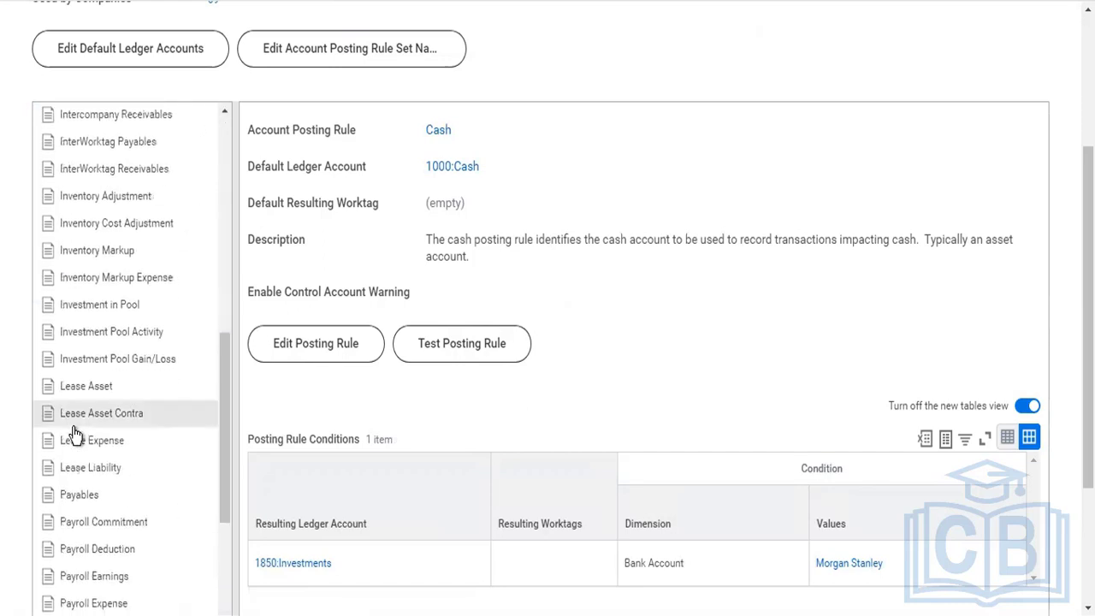
pyautogui.scroll(-2, 75, 435)
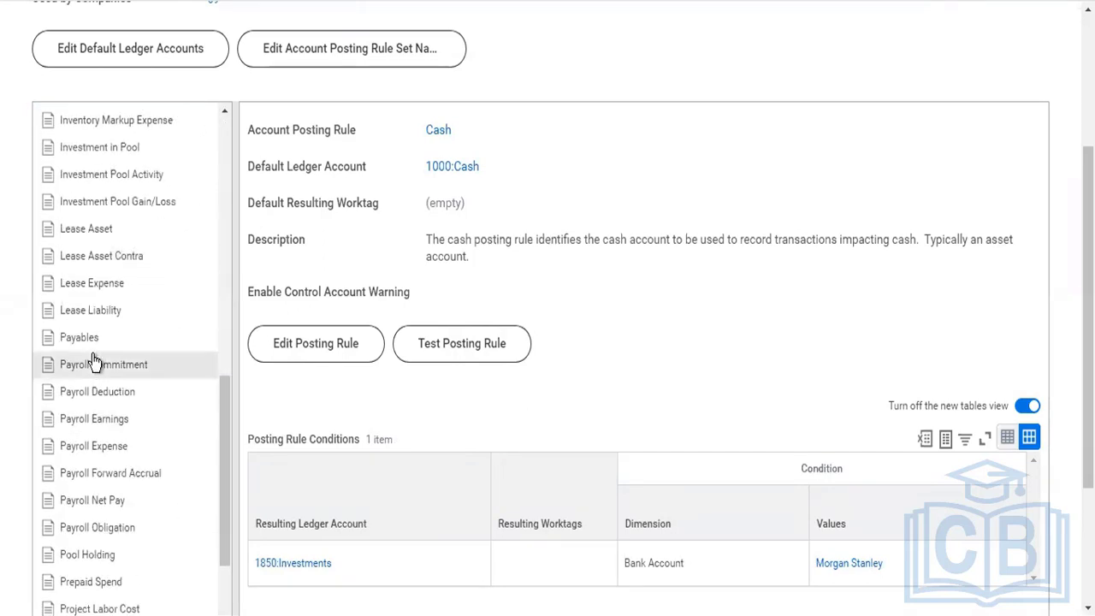
pyautogui.click(85, 339)
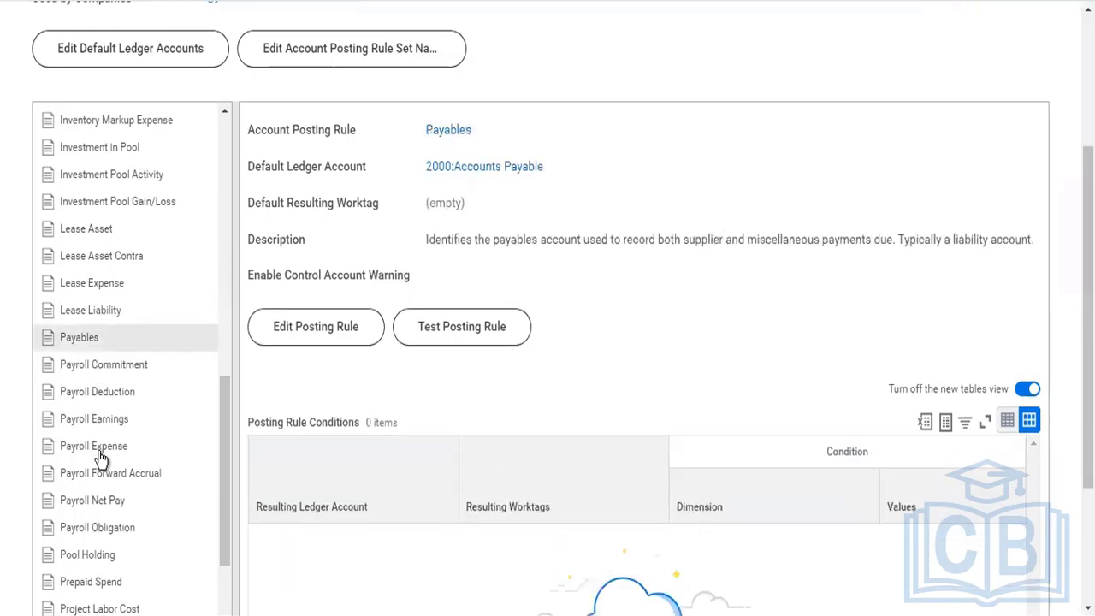
# View the Pool Holding posting rule, and examine the Revenue rule's default ledger account and posting rule conditions.
pyautogui.click(86, 554)
pyautogui.scroll(-3, 107, 553)
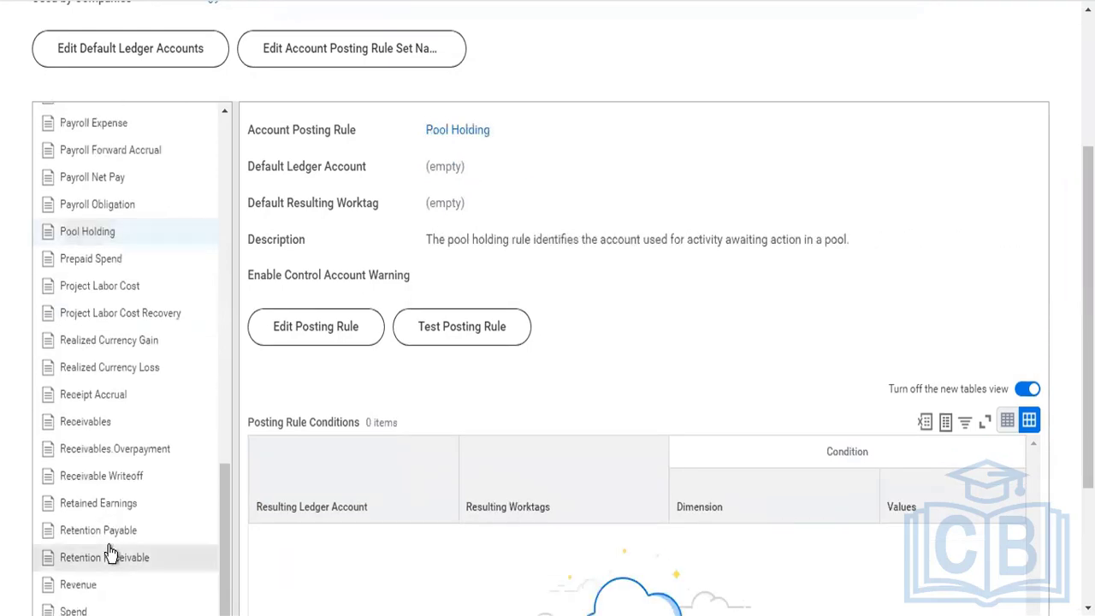
pyautogui.click(79, 584)
pyautogui.scroll(-2, 102, 587)
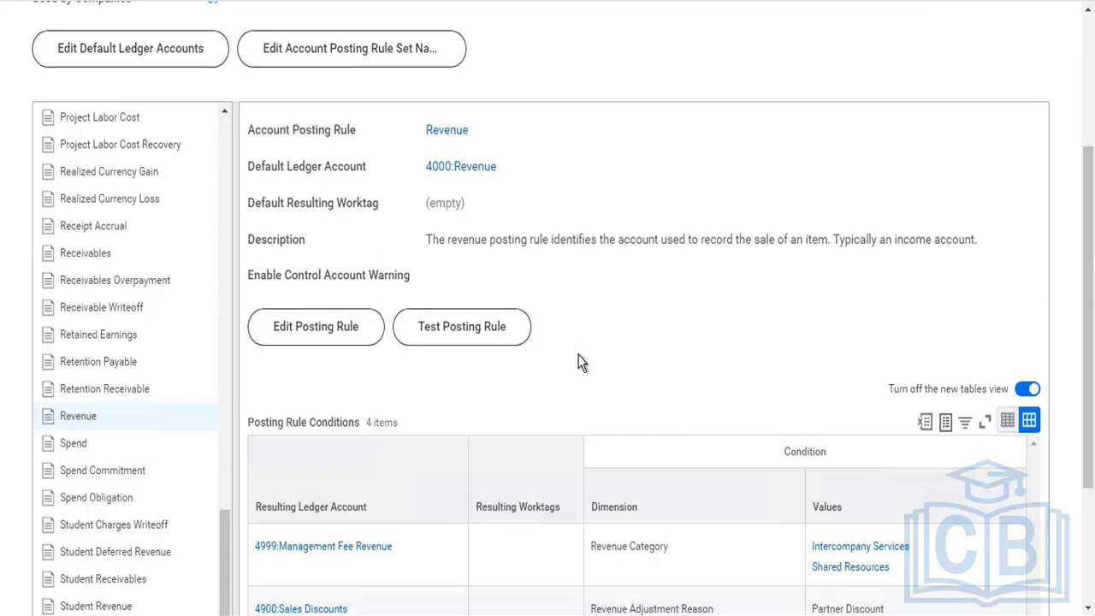
pyautogui.scroll(-2, 513, 372)
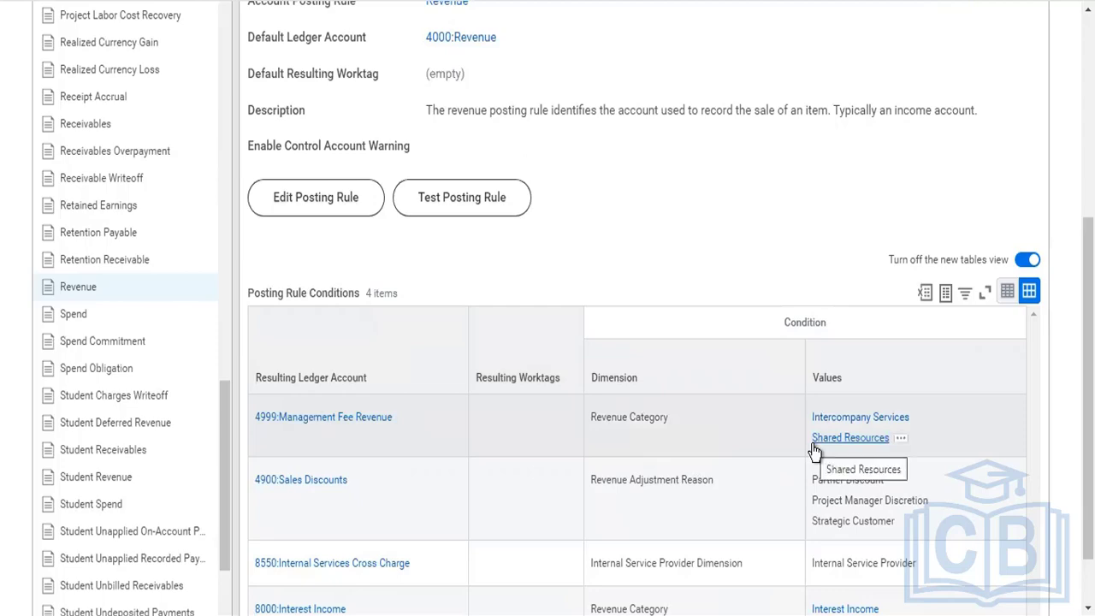
# Compare the Revenue posting rule's default ledger account with the resulting ledger accounts, dimensions and values of its posting rule conditions.
pyautogui.scroll(3, 695, 289)
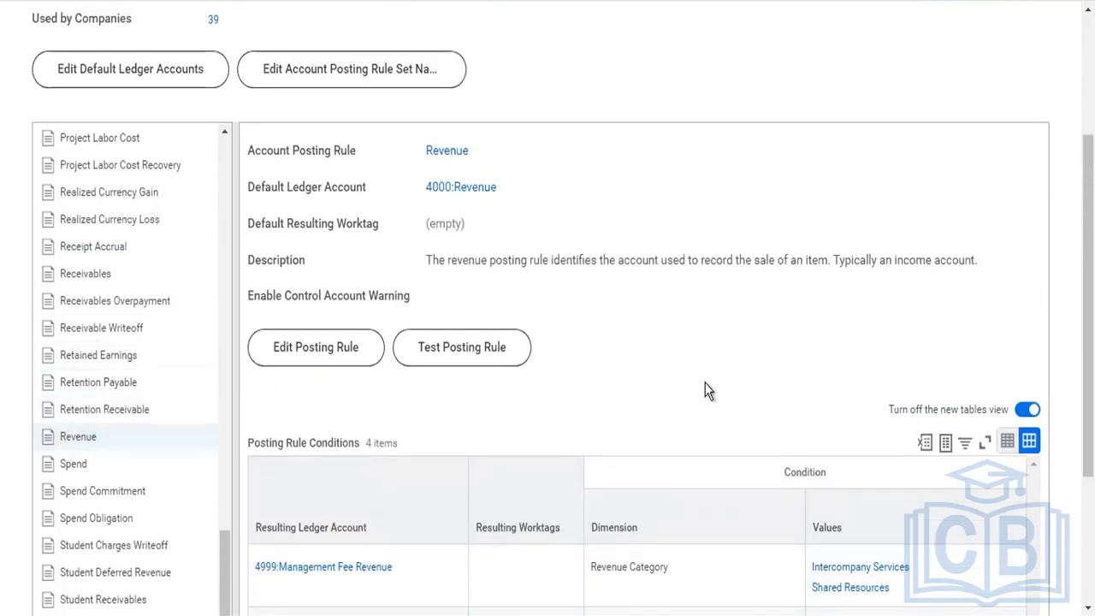
pyautogui.scroll(-3, 706, 389)
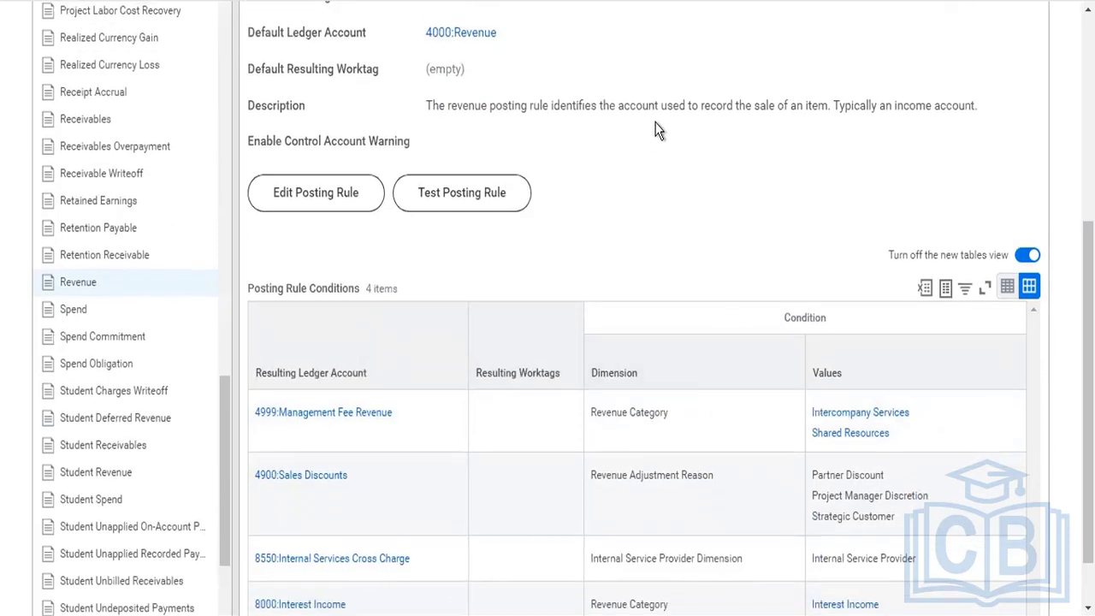
pyautogui.scroll(-1, 658, 129)
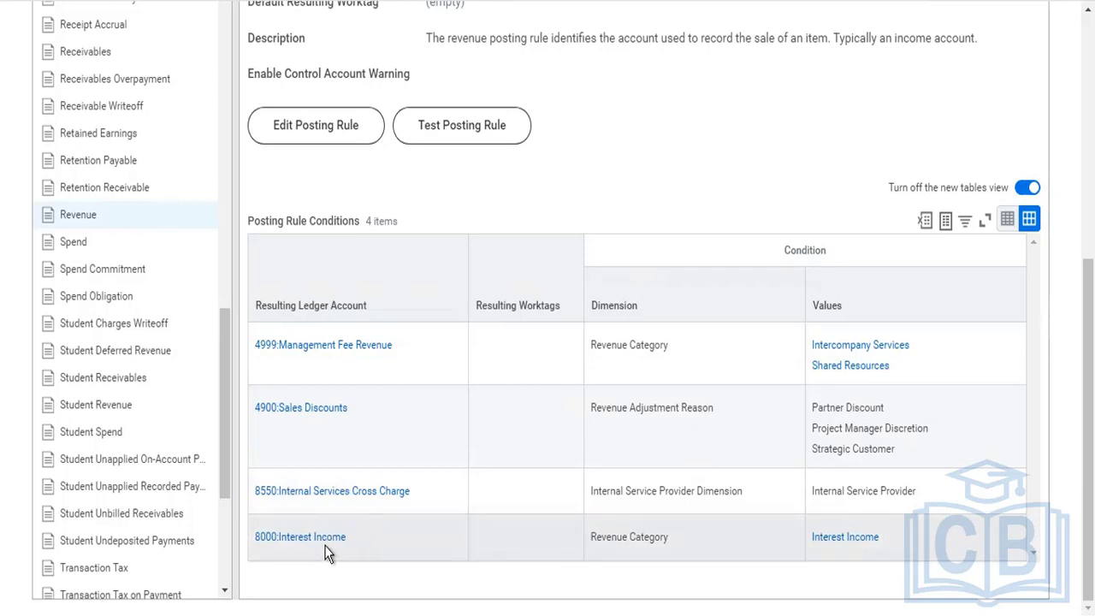
pyautogui.moveTo(296, 539)
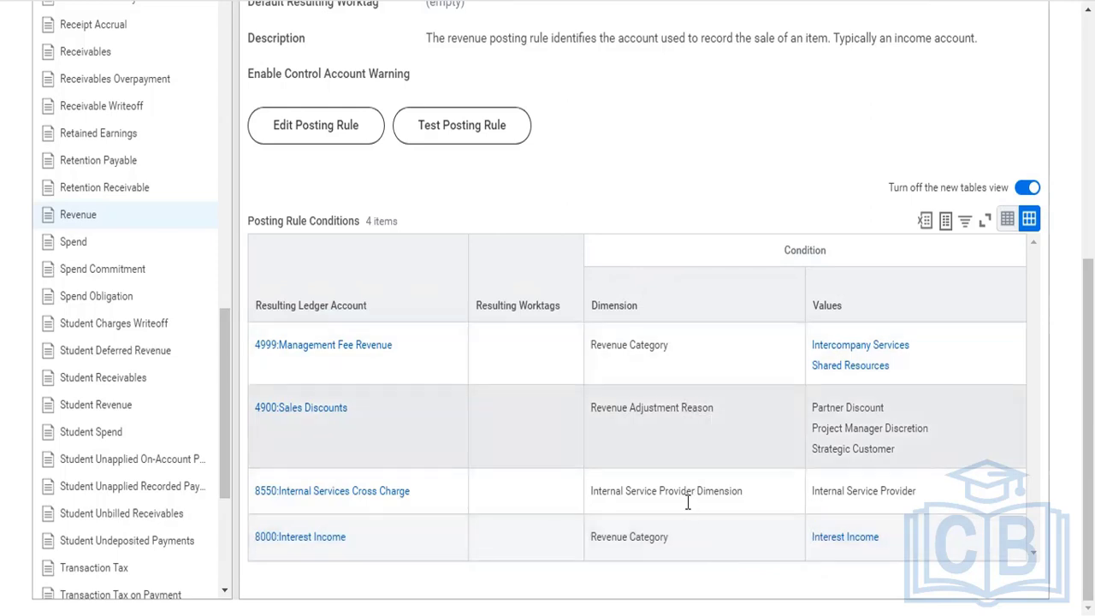
pyautogui.moveTo(687, 537)
pyautogui.scroll(4, 797, 457)
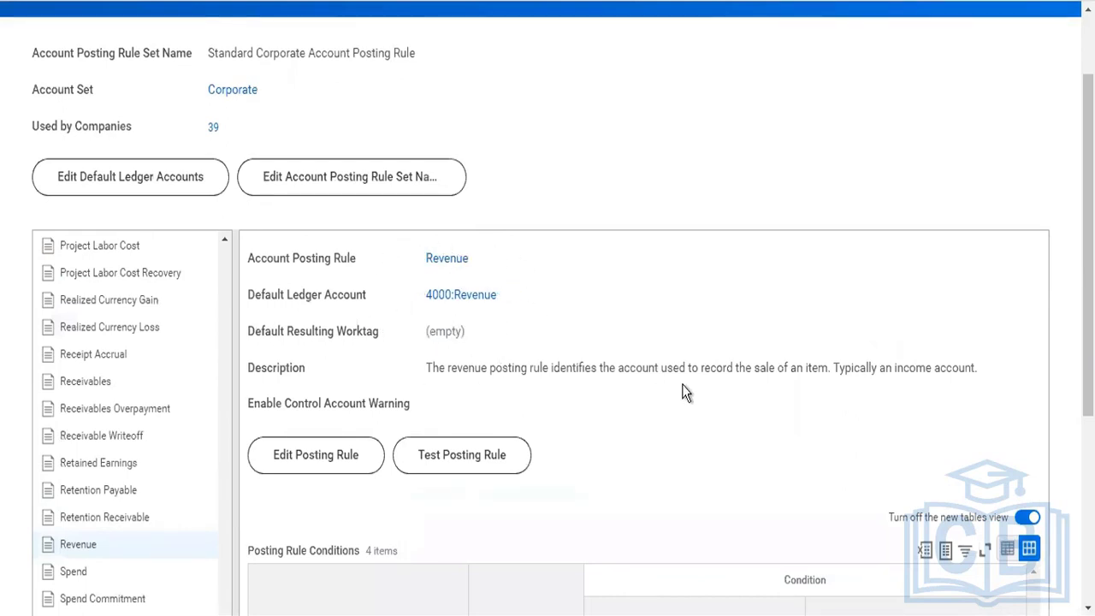
pyautogui.scroll(-4, 682, 384)
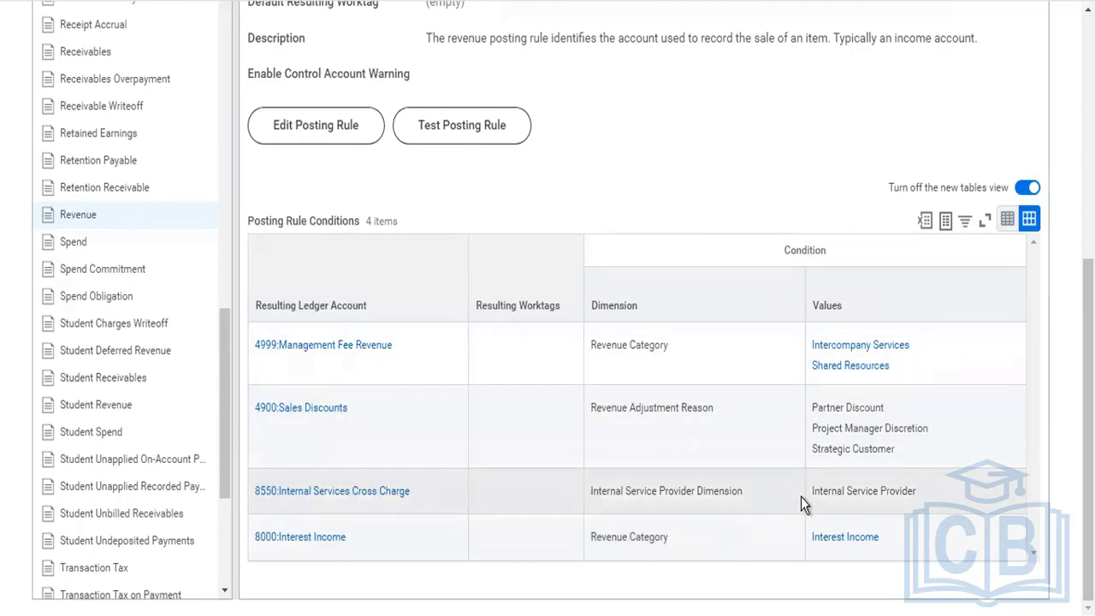
pyautogui.scroll(5, 800, 496)
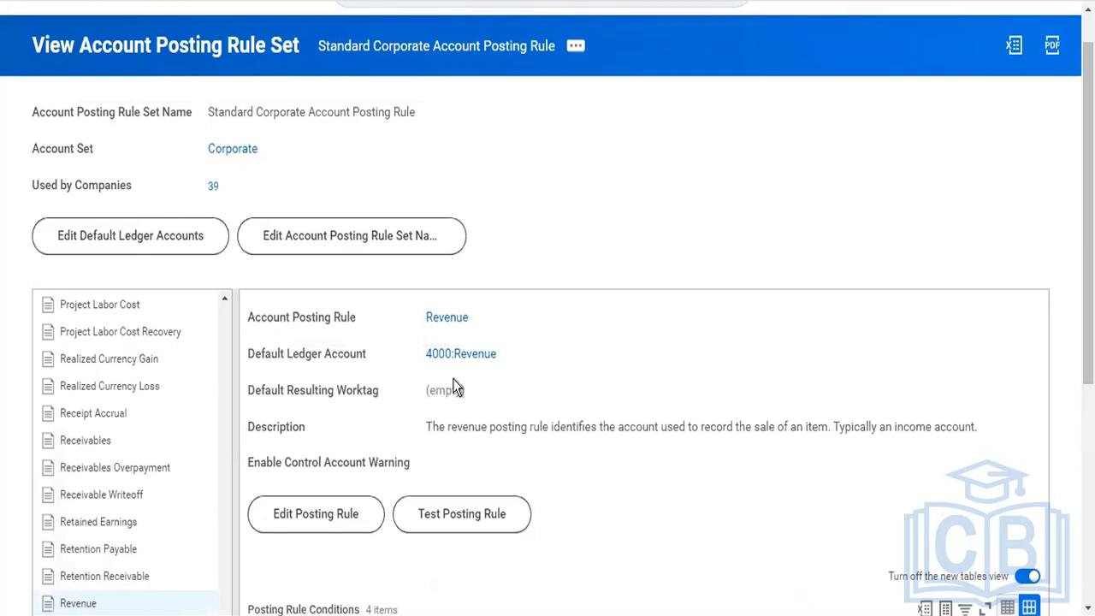
pyautogui.scroll(-2, 714, 443)
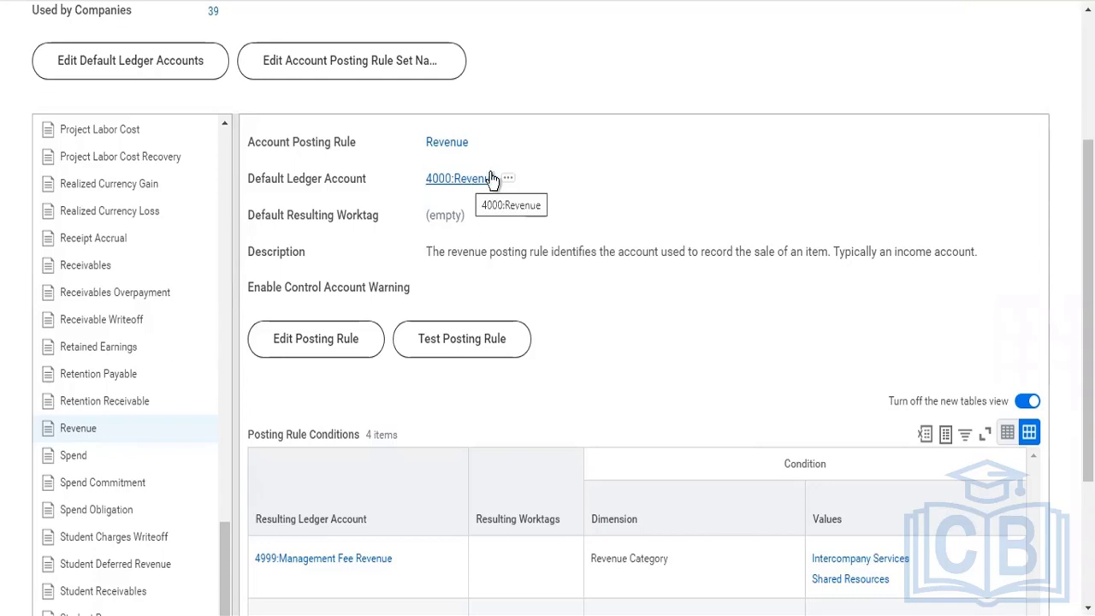
pyautogui.scroll(-3, 693, 347)
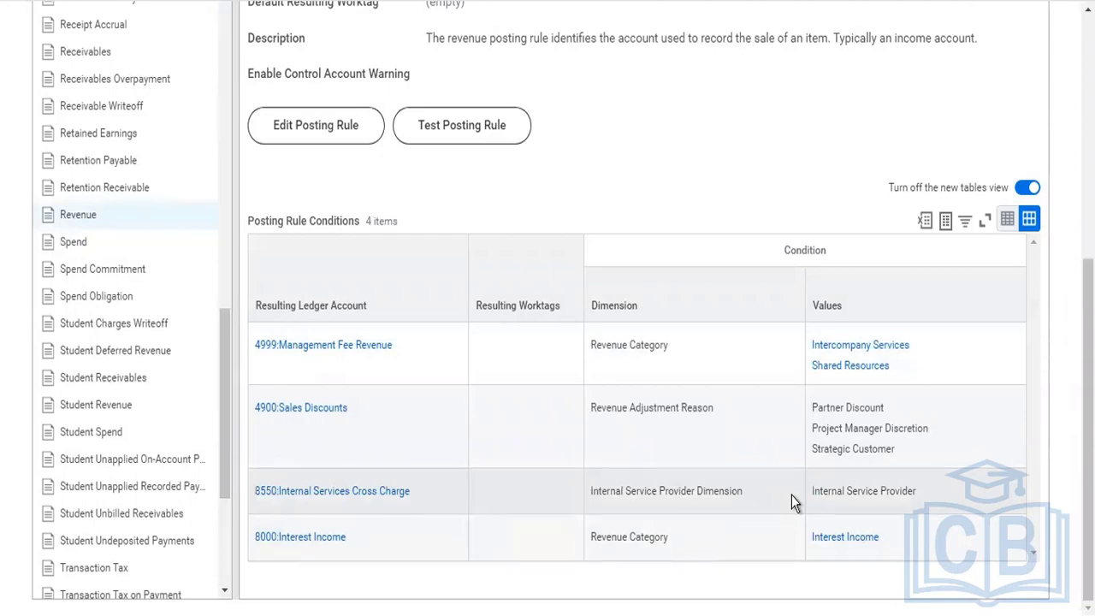
pyautogui.scroll(3, 791, 495)
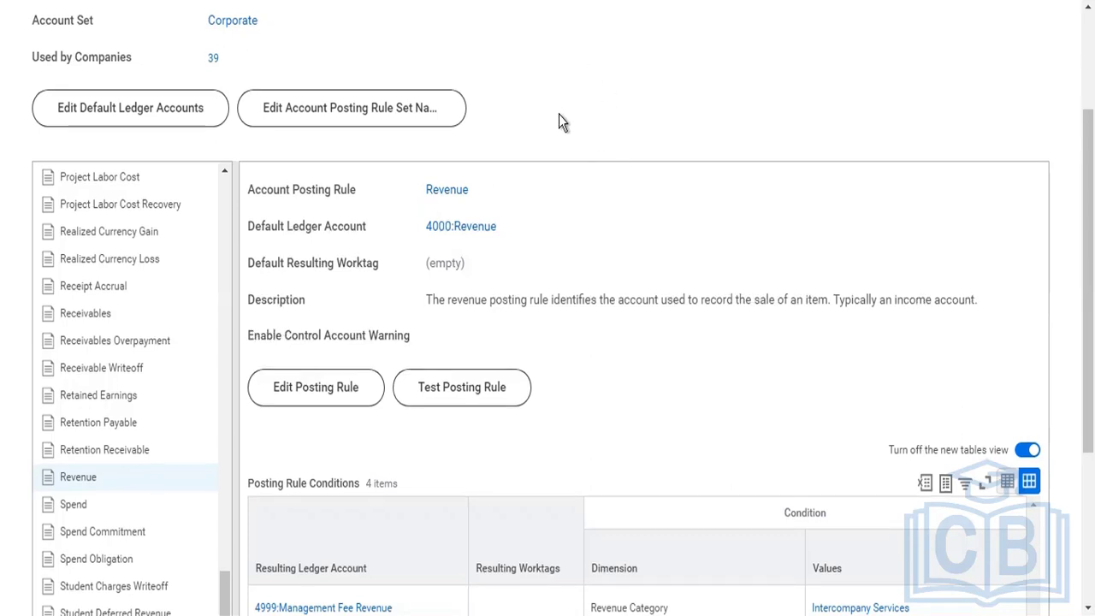
# Find and open the Create Account Posting Rule Set task.
pyautogui.scroll(2, 558, 114)
pyautogui.click(516, 47)
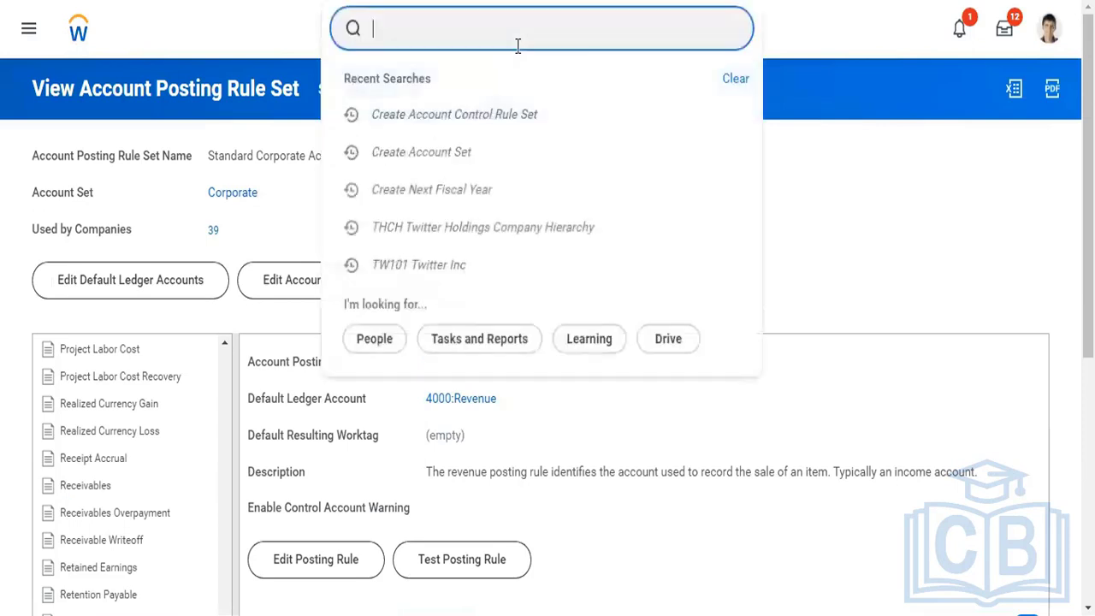
pyautogui.write('cr acc post rule')
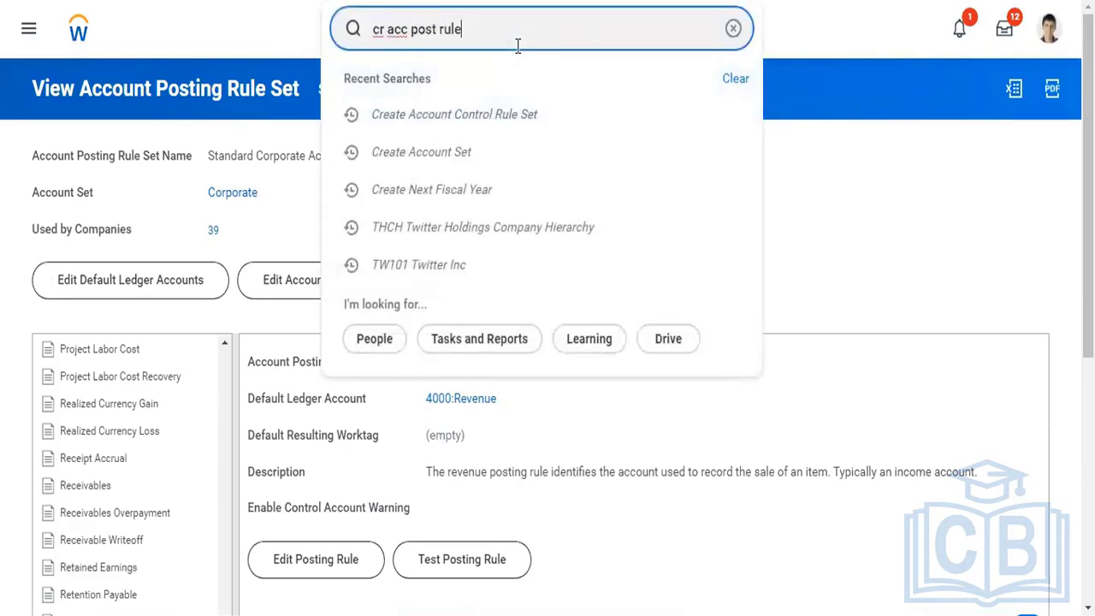
pyautogui.press('Down')
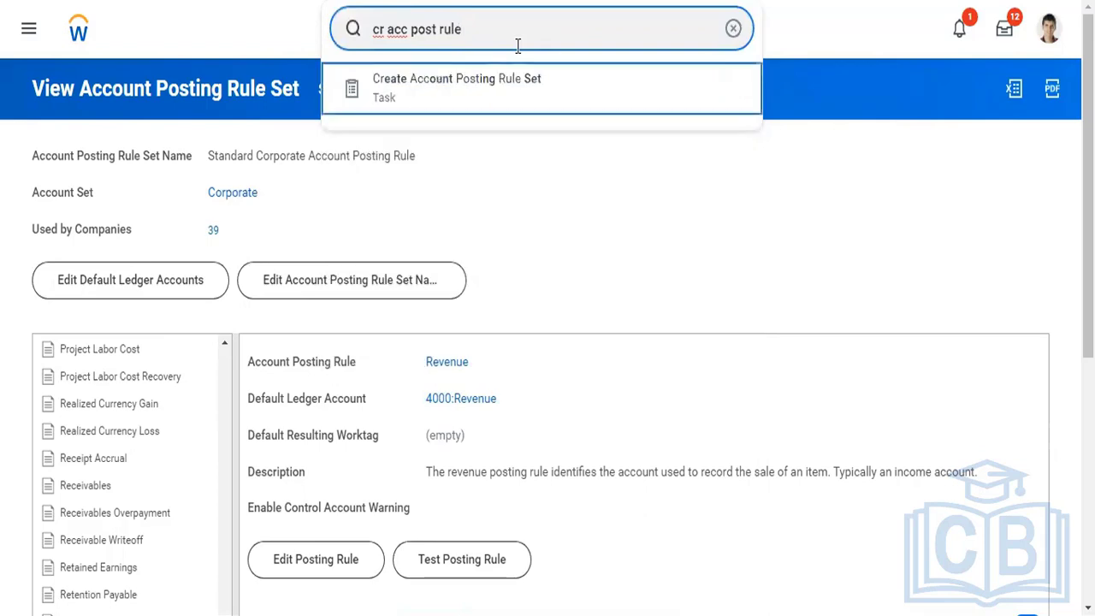
pyautogui.press('Return')
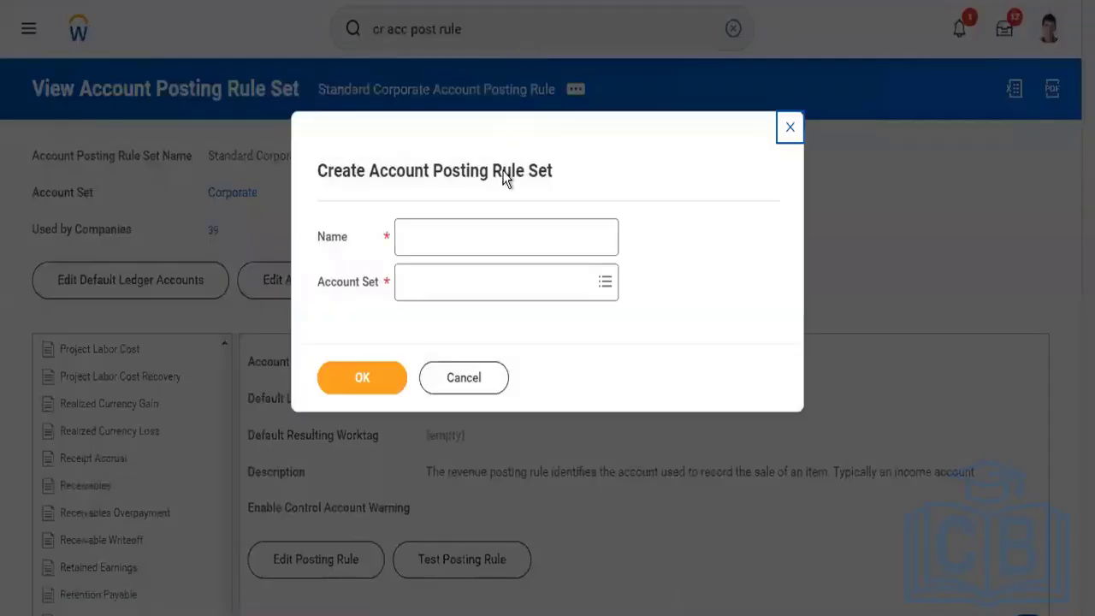
# Create an account posting rule set named Test25555 that uses the Corporate account set.
pyautogui.click(475, 300)
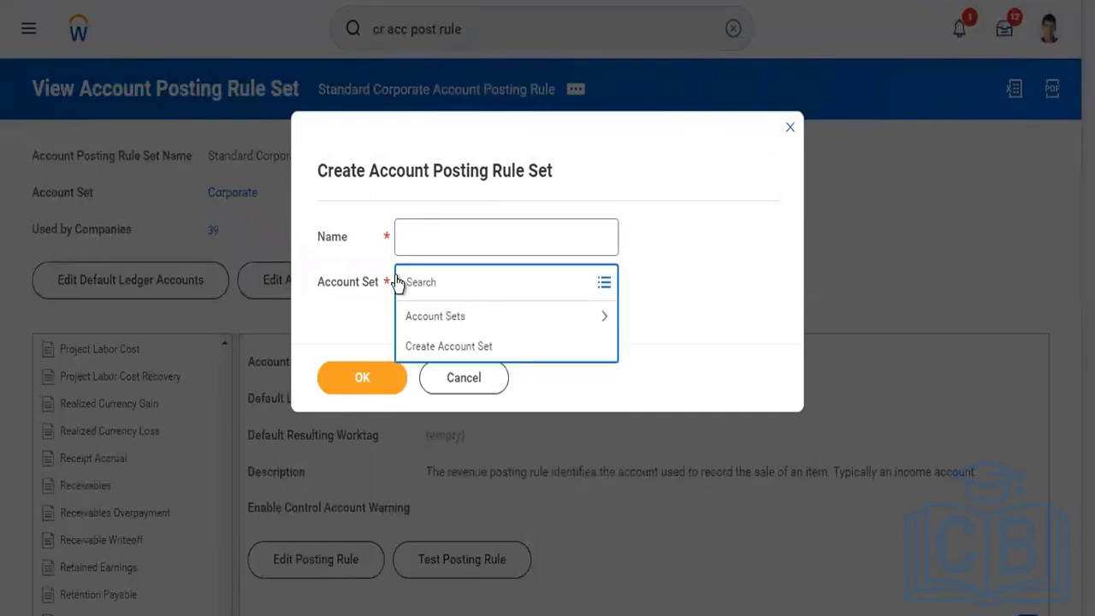
pyautogui.click(431, 232)
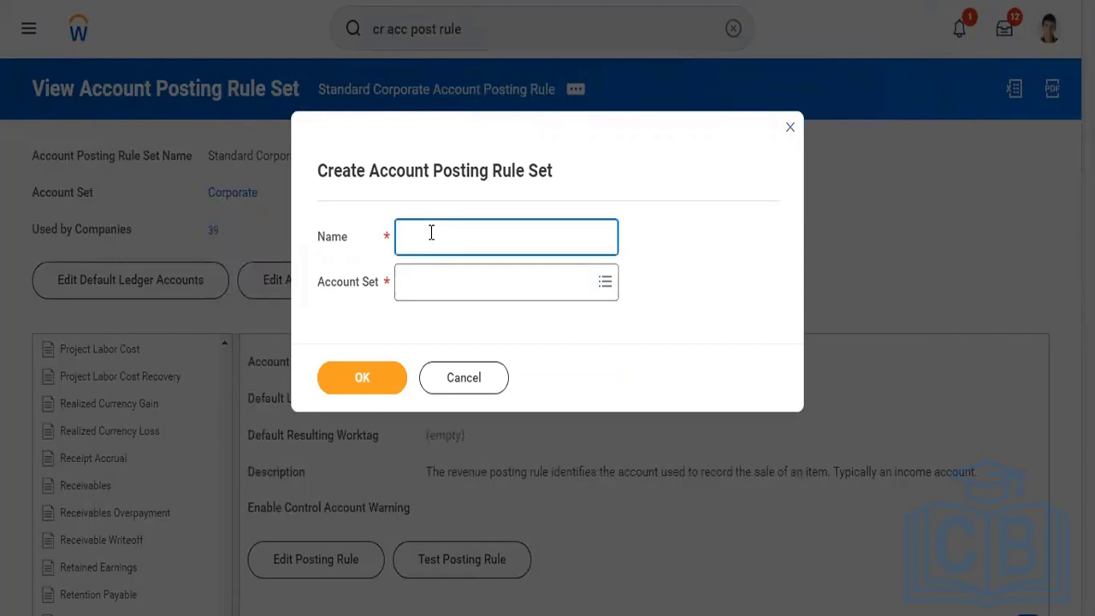
pyautogui.write('Test25555')
pyautogui.press('Tab')
pyautogui.write('c')
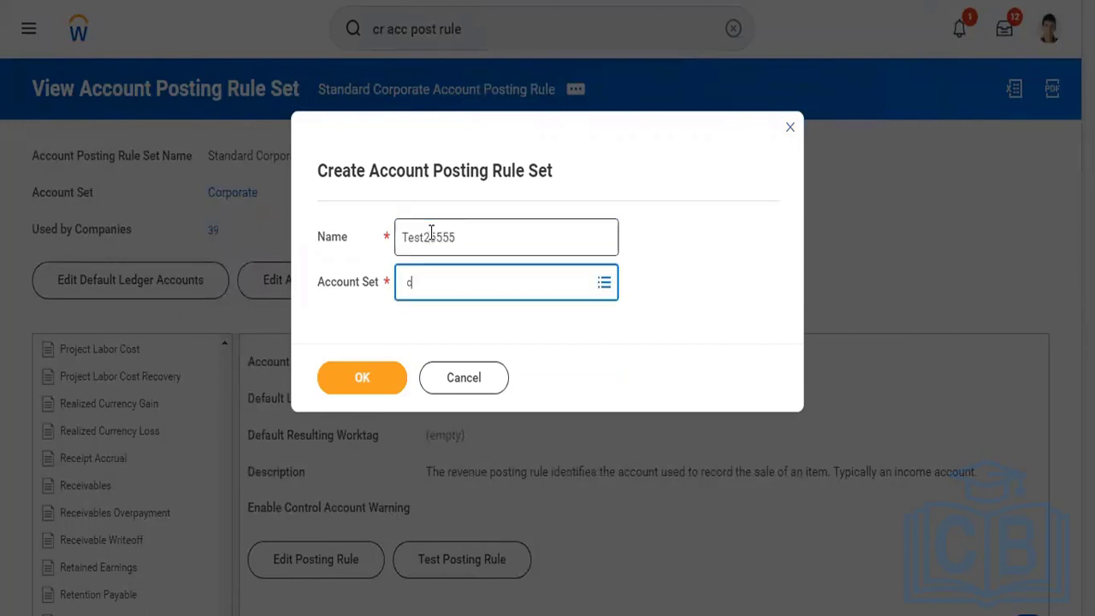
pyautogui.write('orp')
pyautogui.press('Return')
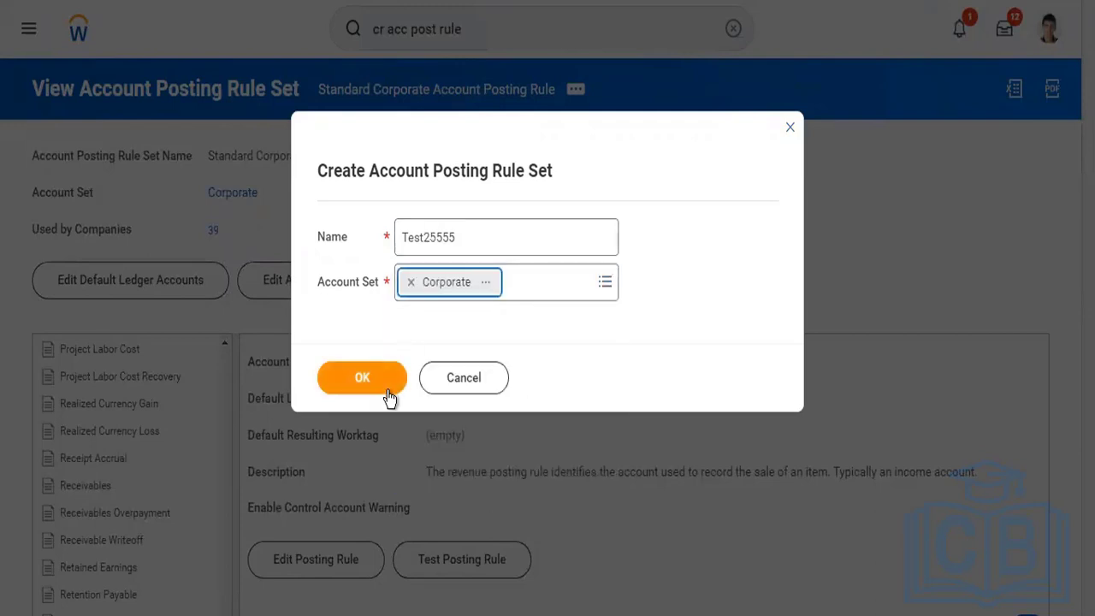
pyautogui.click(389, 396)
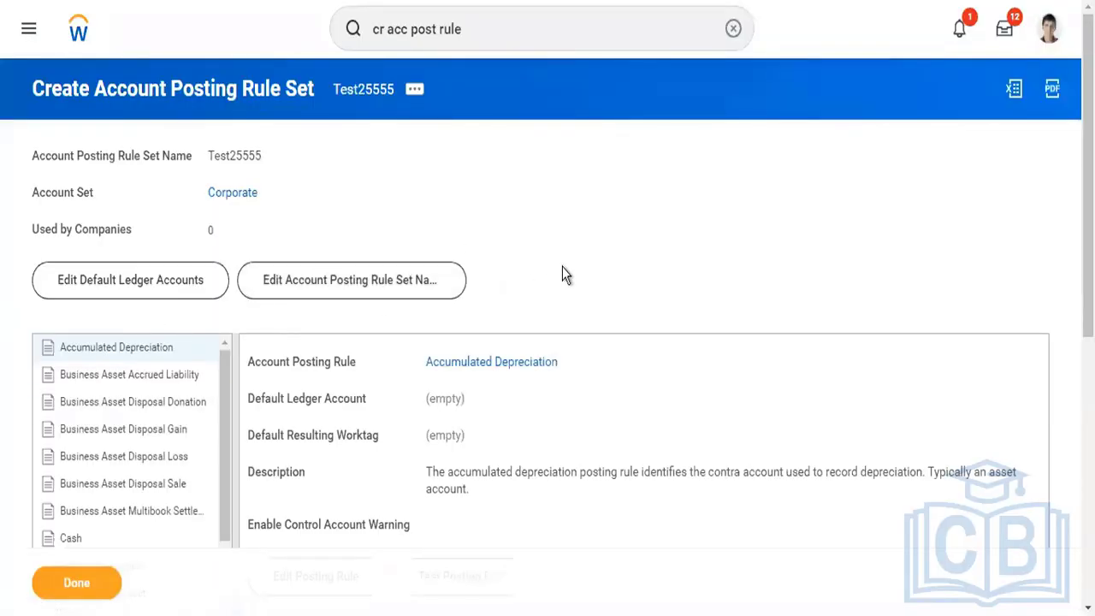
# Try 4000:Revenue as the default ledger account of the Accumulated Depreciation posting rule, and return to the company accounting details without saving.
pyautogui.scroll(-6, 562, 274)
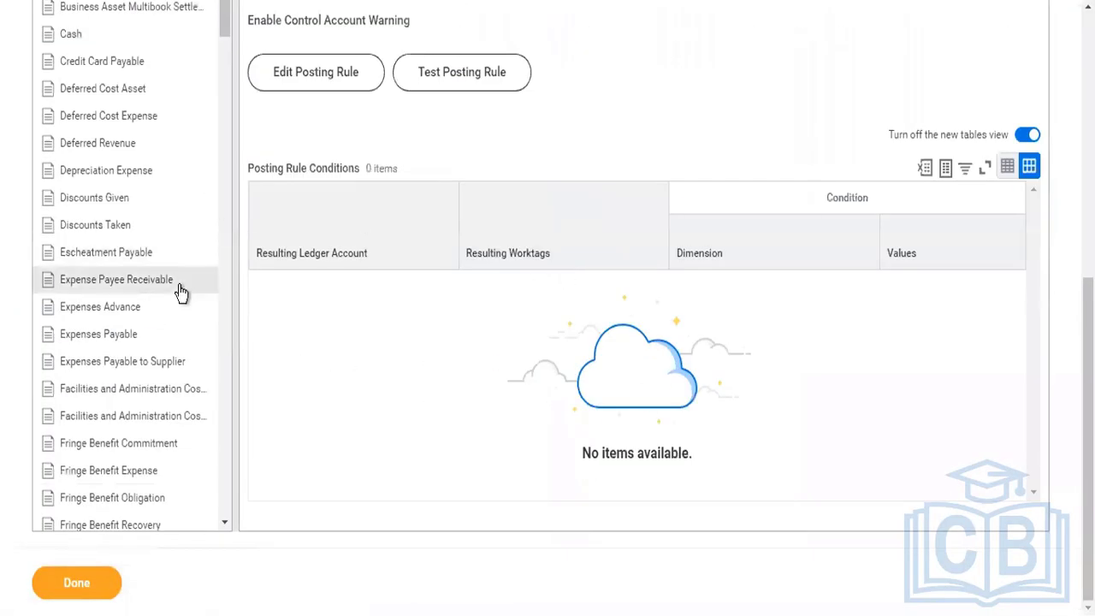
pyautogui.scroll(5, 416, 338)
pyautogui.scroll(-1, 421, 344)
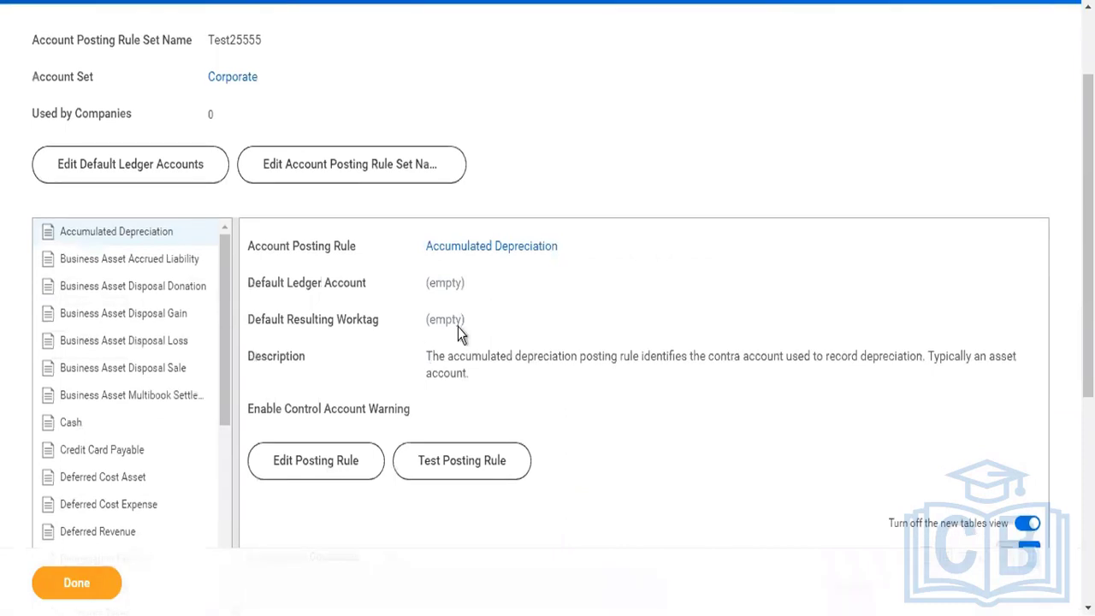
pyautogui.click(340, 472)
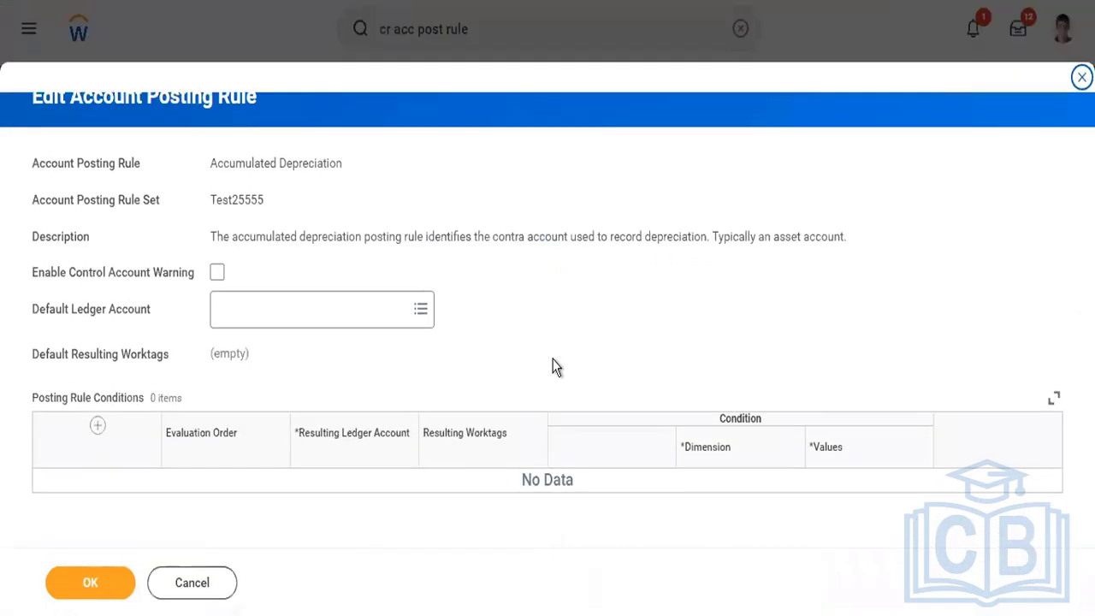
pyautogui.click(286, 306)
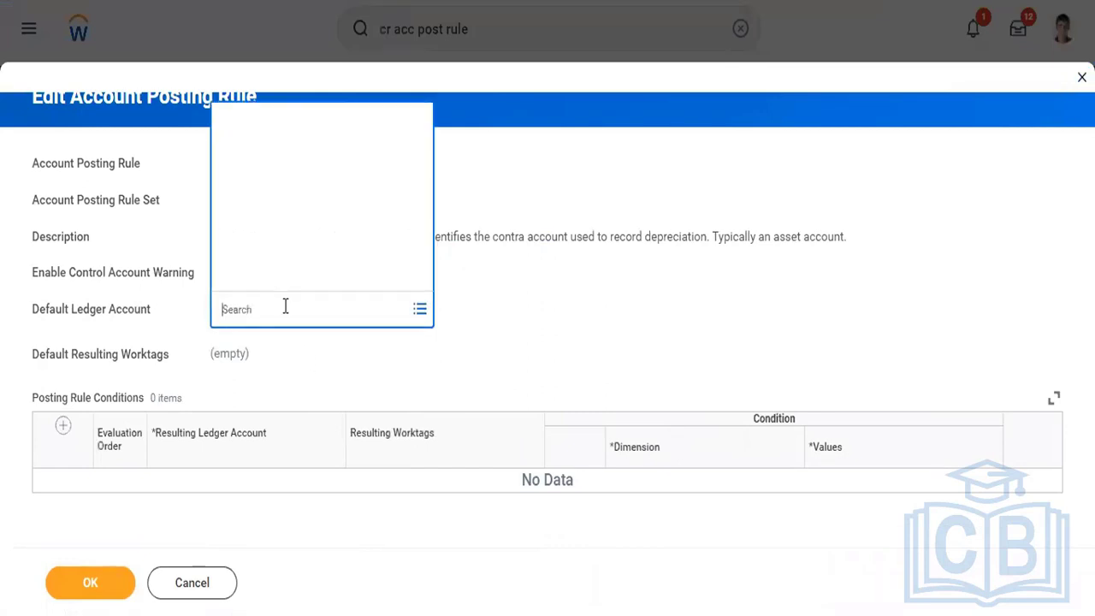
pyautogui.write('4000')
pyautogui.press('Return')
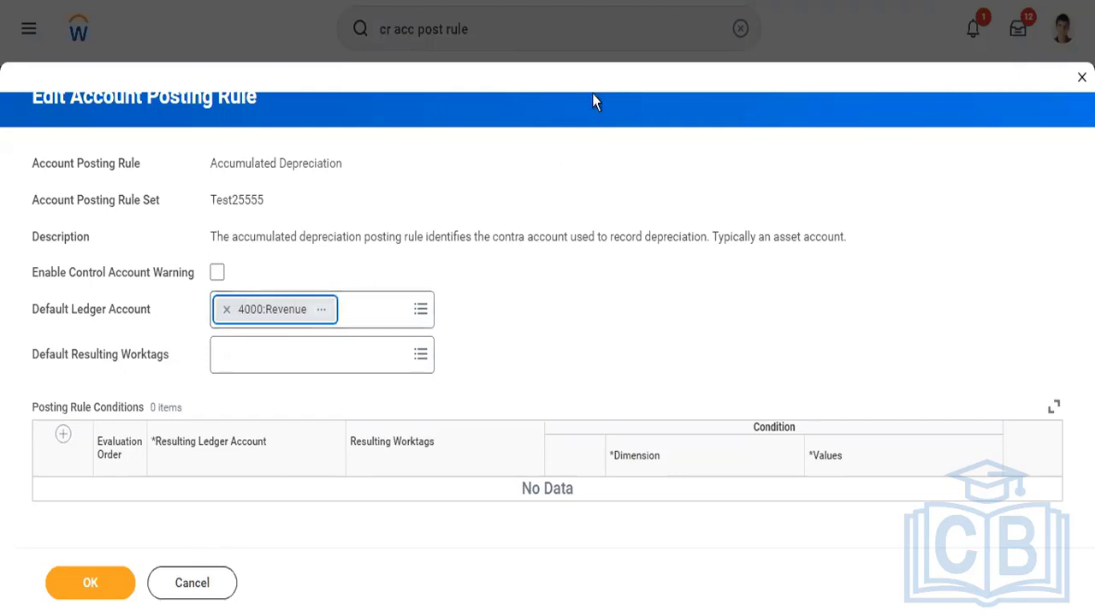
pyautogui.rightClick(652, 0)
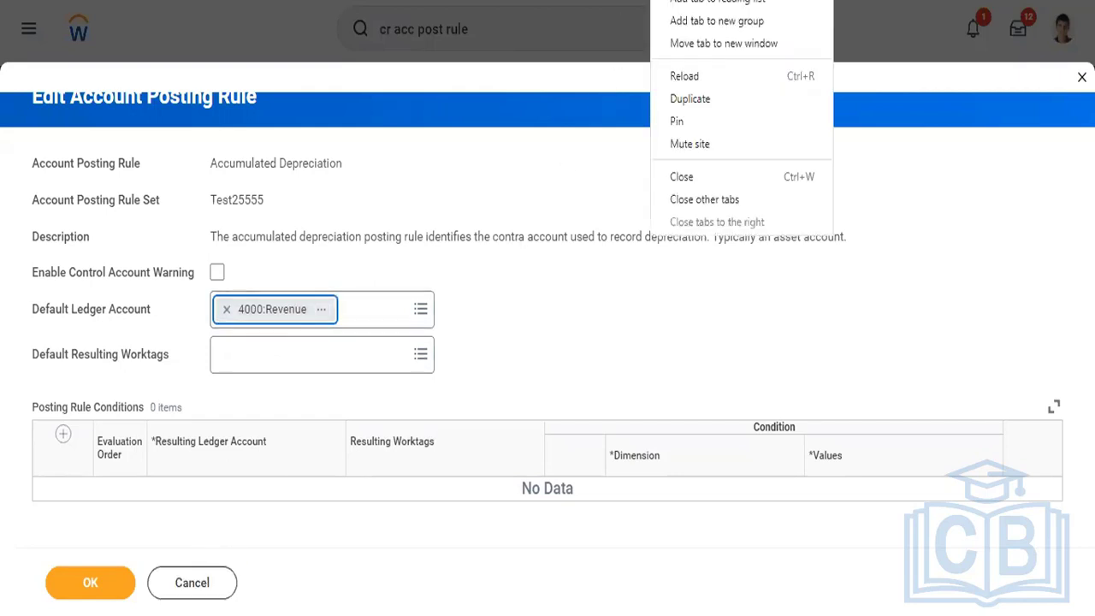
pyautogui.click(680, 178)
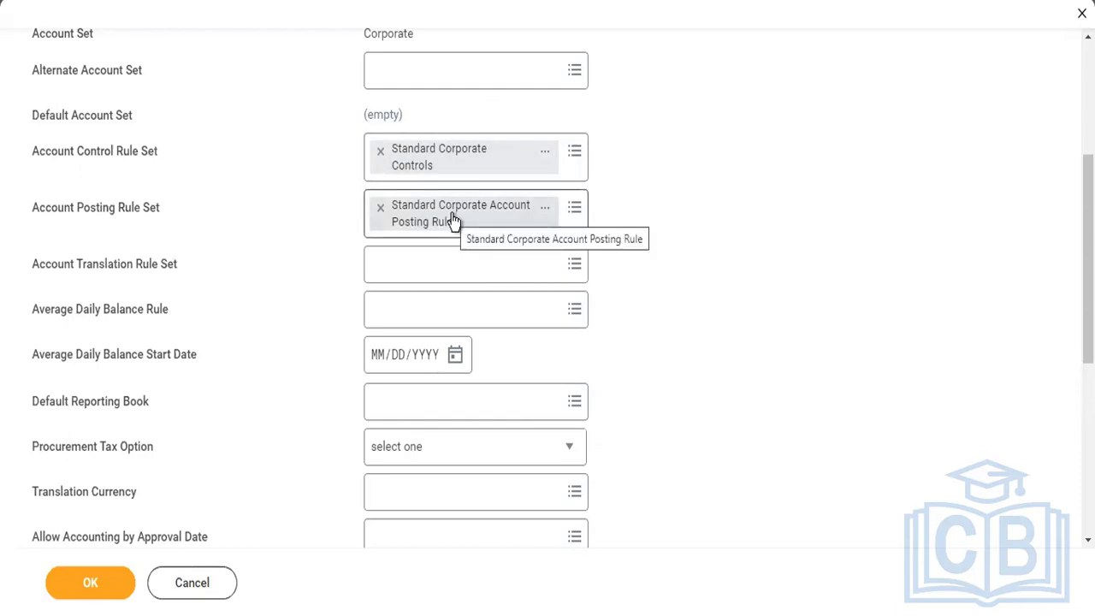
# Try the Keep Debit/Credit and Reverse Sign journal reversal option, switch back to Reverse Debit/Credit, and submit the company accounting details.
pyautogui.scroll(-4, 255, 430)
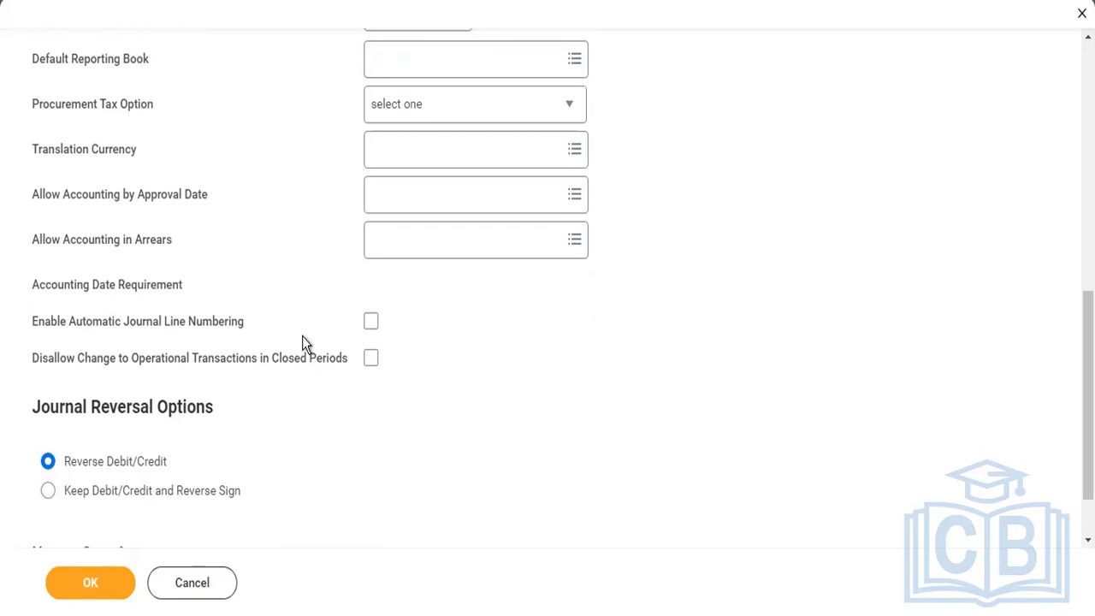
pyautogui.scroll(3, 415, 166)
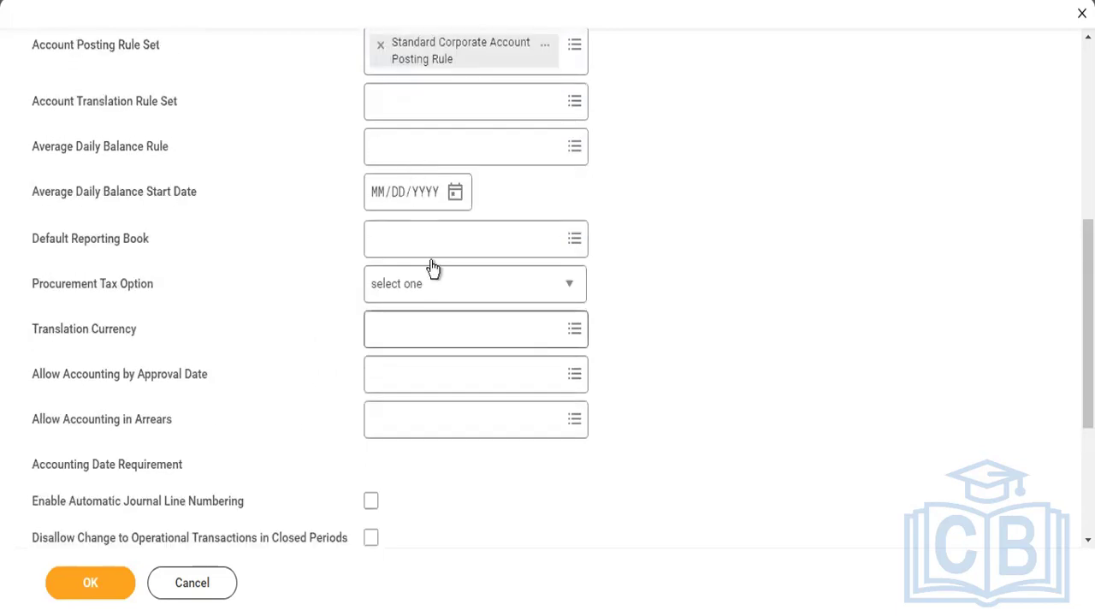
pyautogui.scroll(-4, 438, 385)
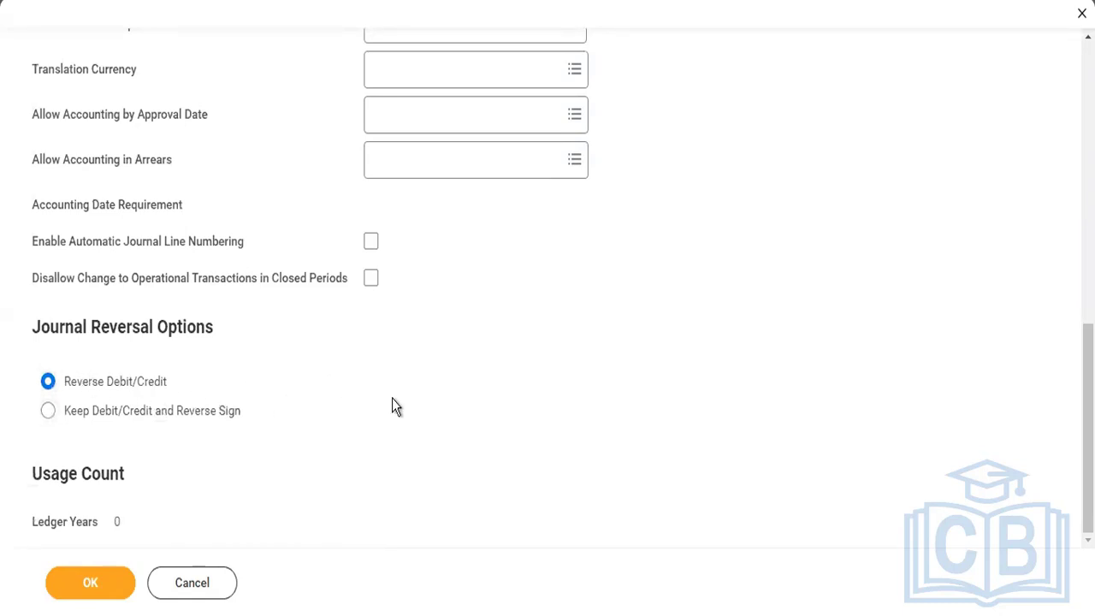
pyautogui.scroll(4, 392, 405)
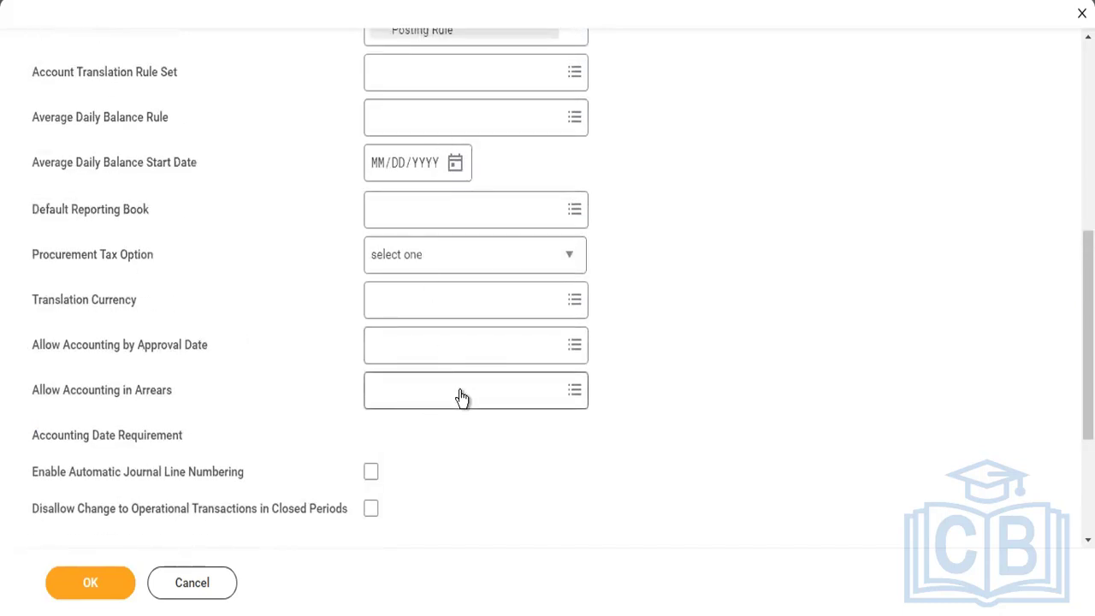
pyautogui.scroll(-4, 460, 396)
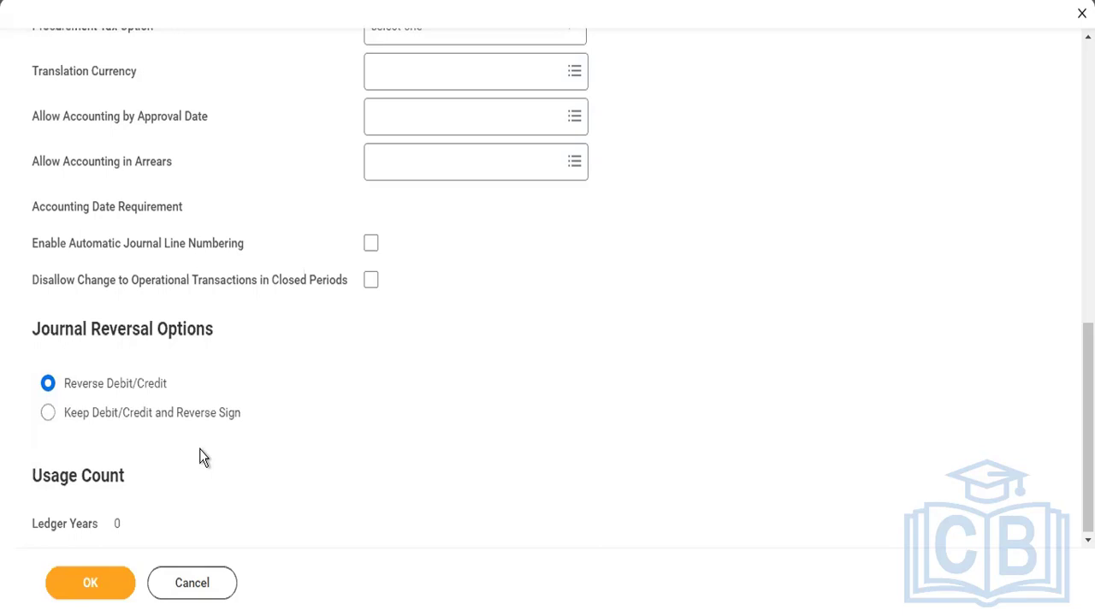
pyautogui.click(183, 421)
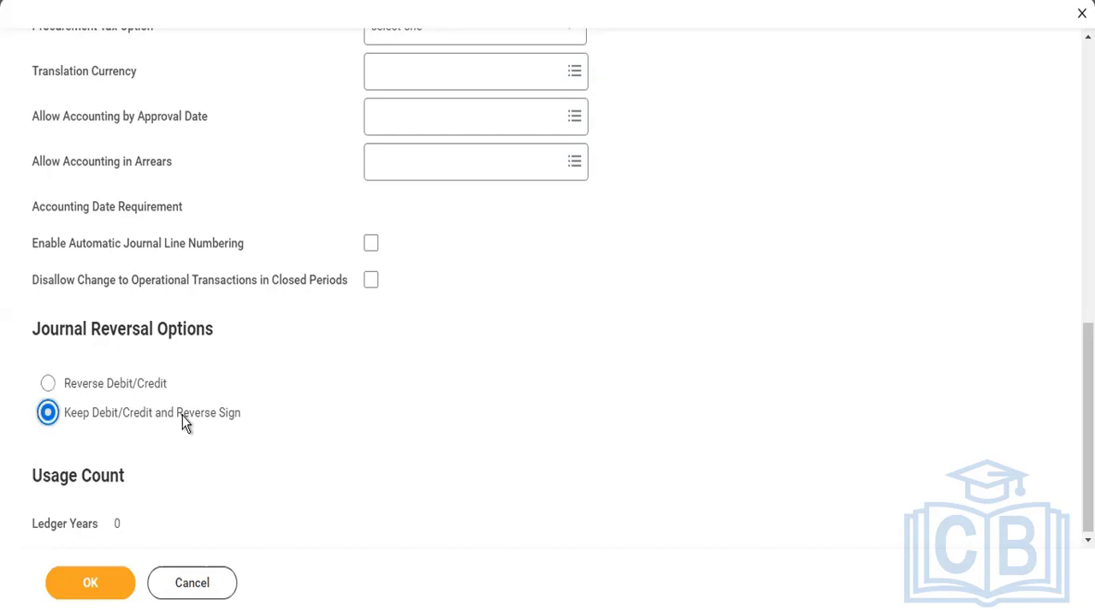
pyautogui.click(131, 386)
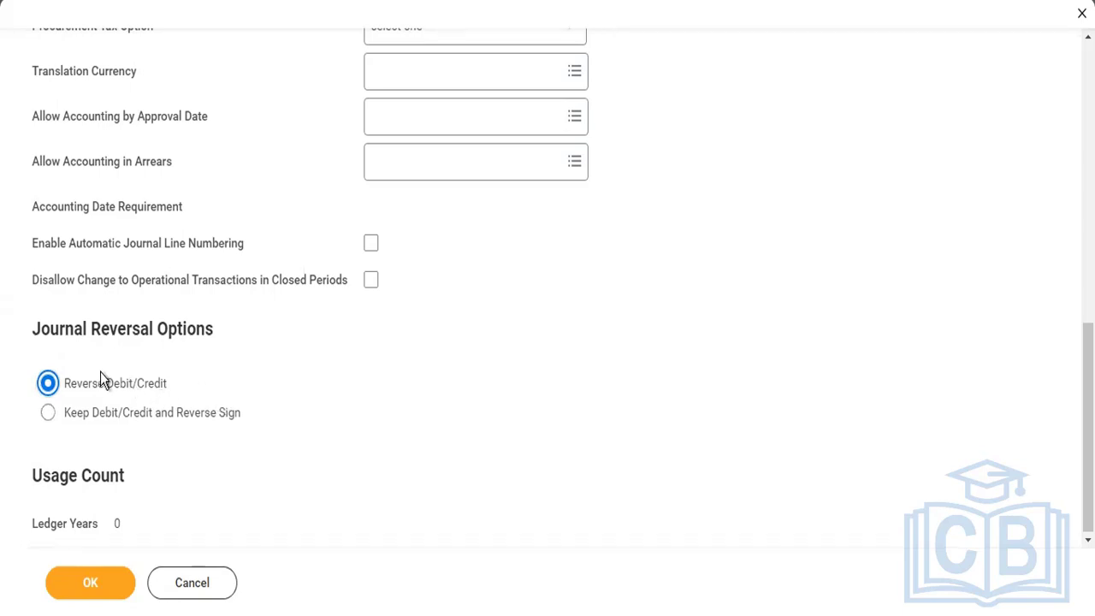
pyautogui.click(101, 589)
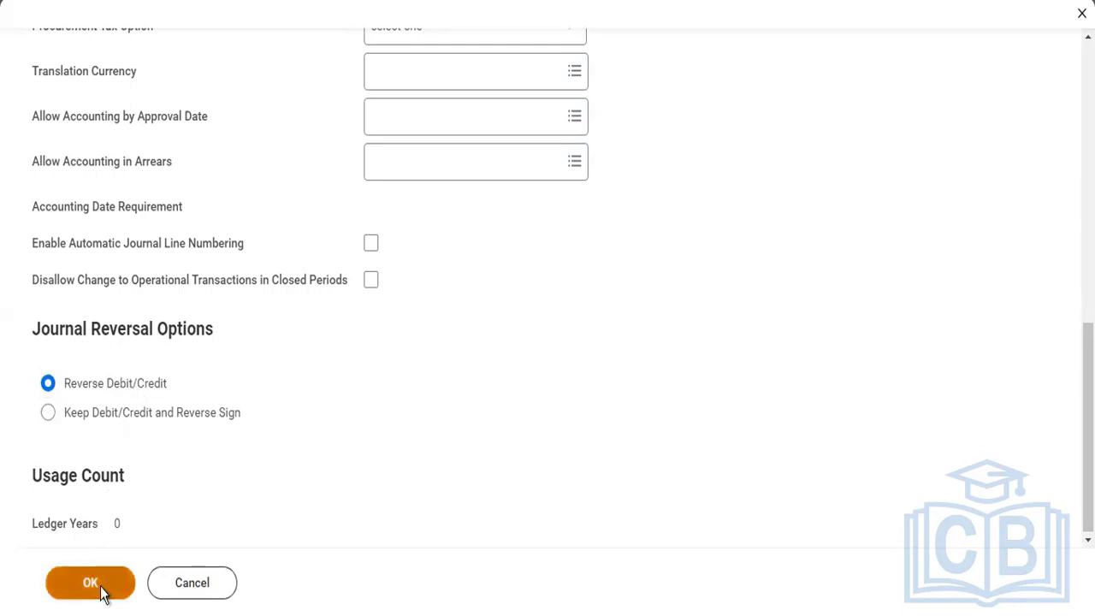